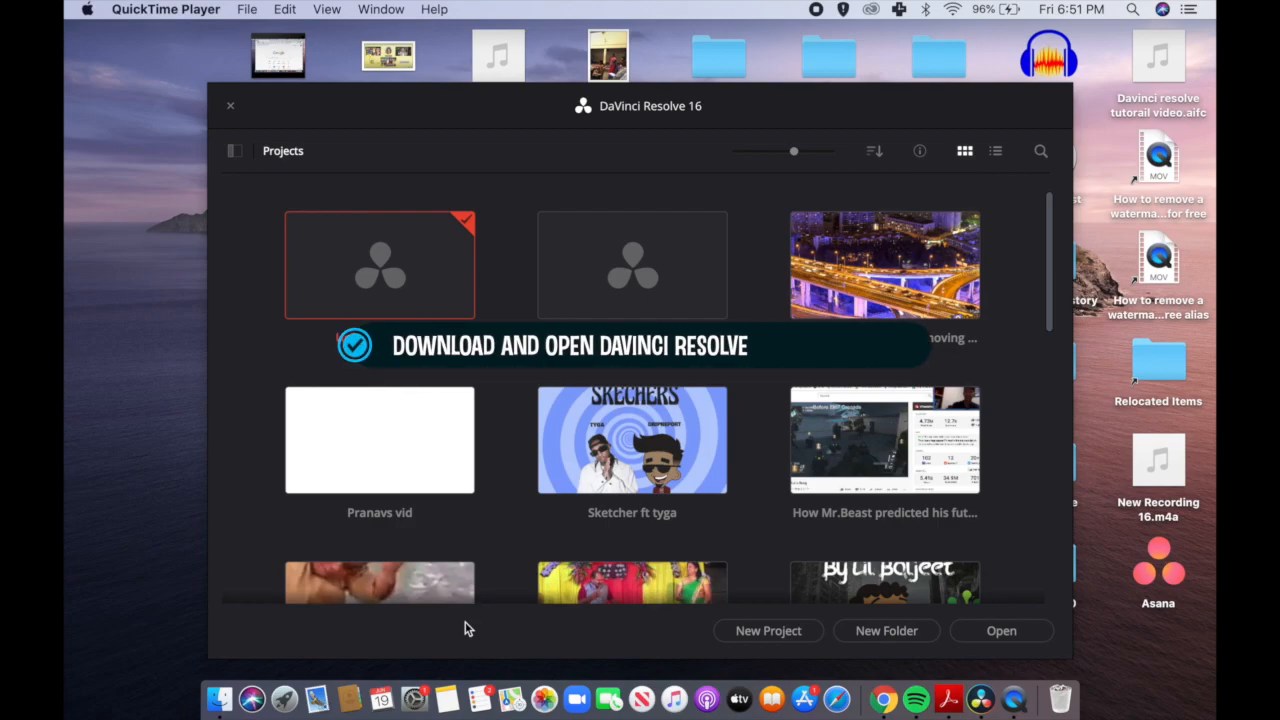
Create a new project named Custom
{"action": "left_click", "coordinate": [758, 631]}
{"action": "left_click", "coordinate": [758, 631]}
{"action": "key", "text": "BackSpace"}
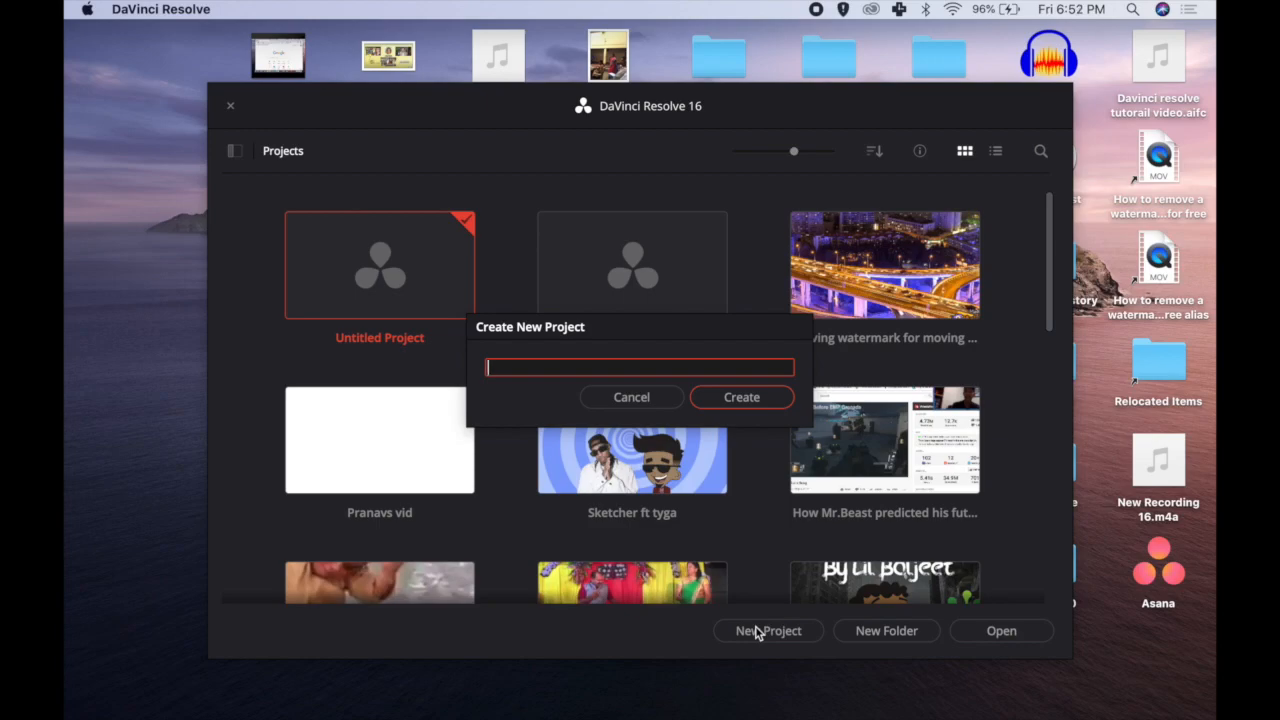
{"action": "type", "text": "Custom"}
{"action": "left_click", "coordinate": [740, 402]}
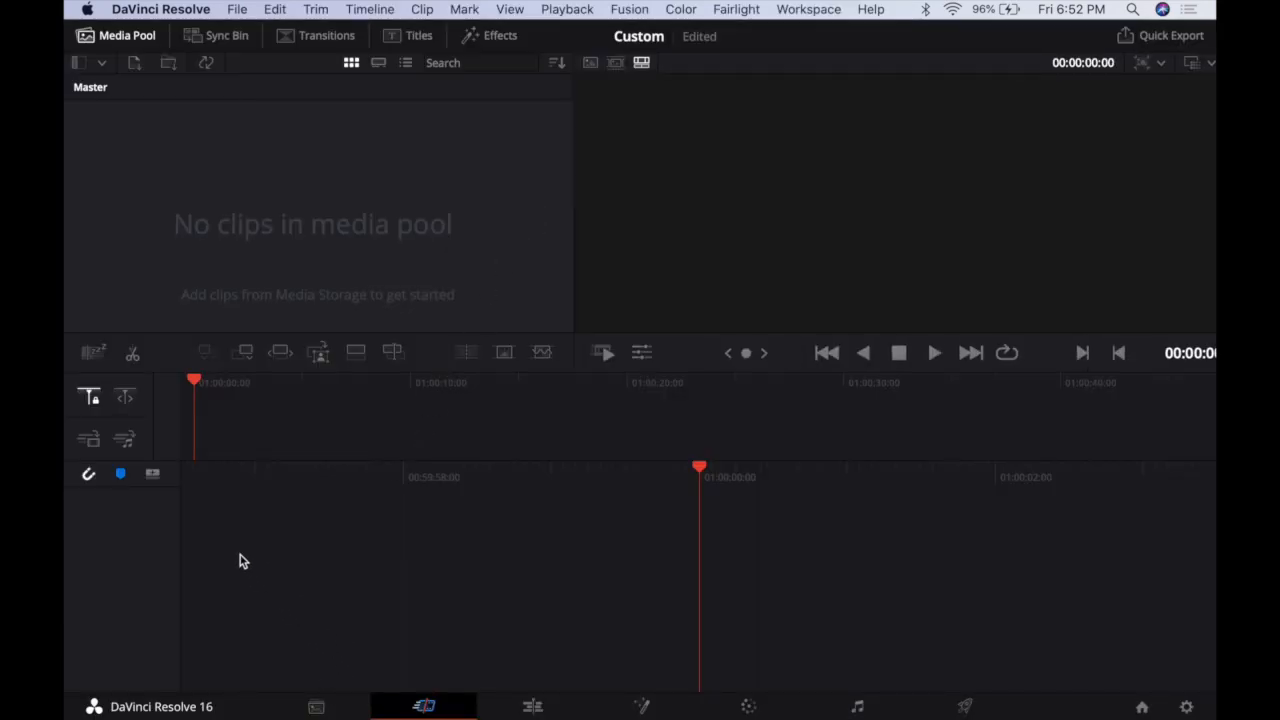
On the Media page, create a bin named video under Master in the media pool
{"action": "left_click", "coordinate": [540, 710]}
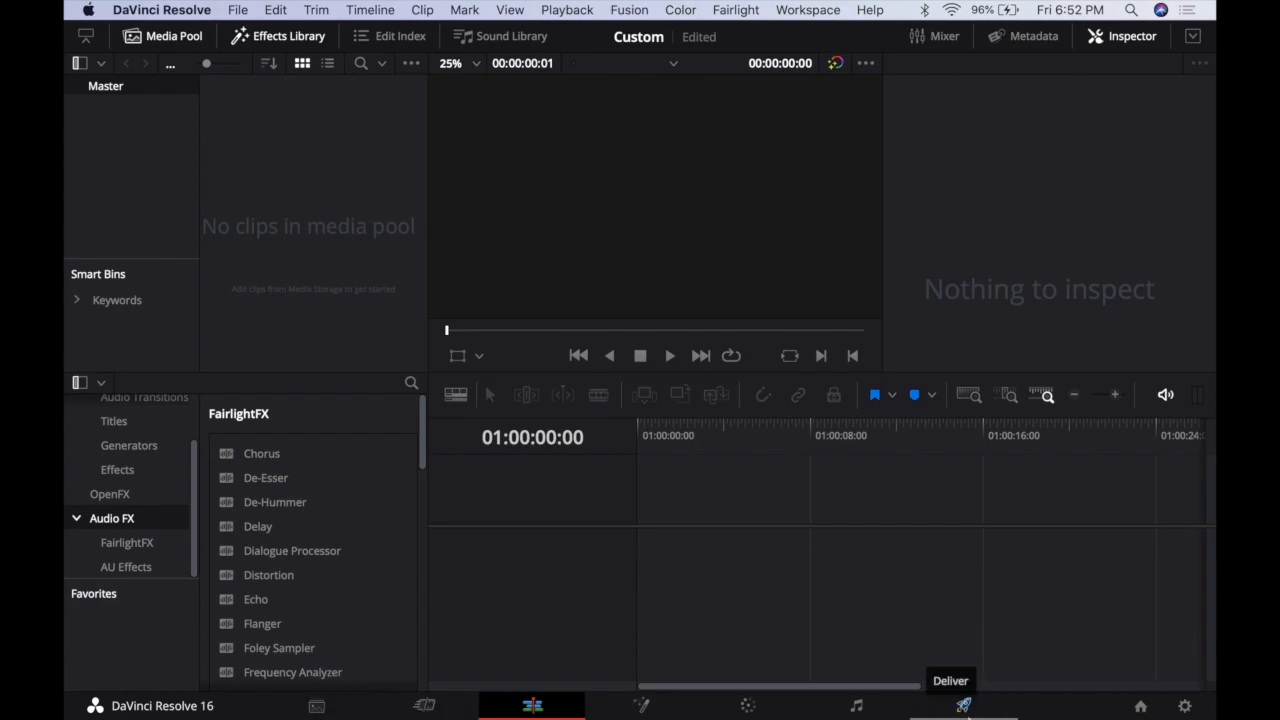
{"action": "left_click", "coordinate": [962, 706]}
{"action": "left_click", "coordinate": [317, 706]}
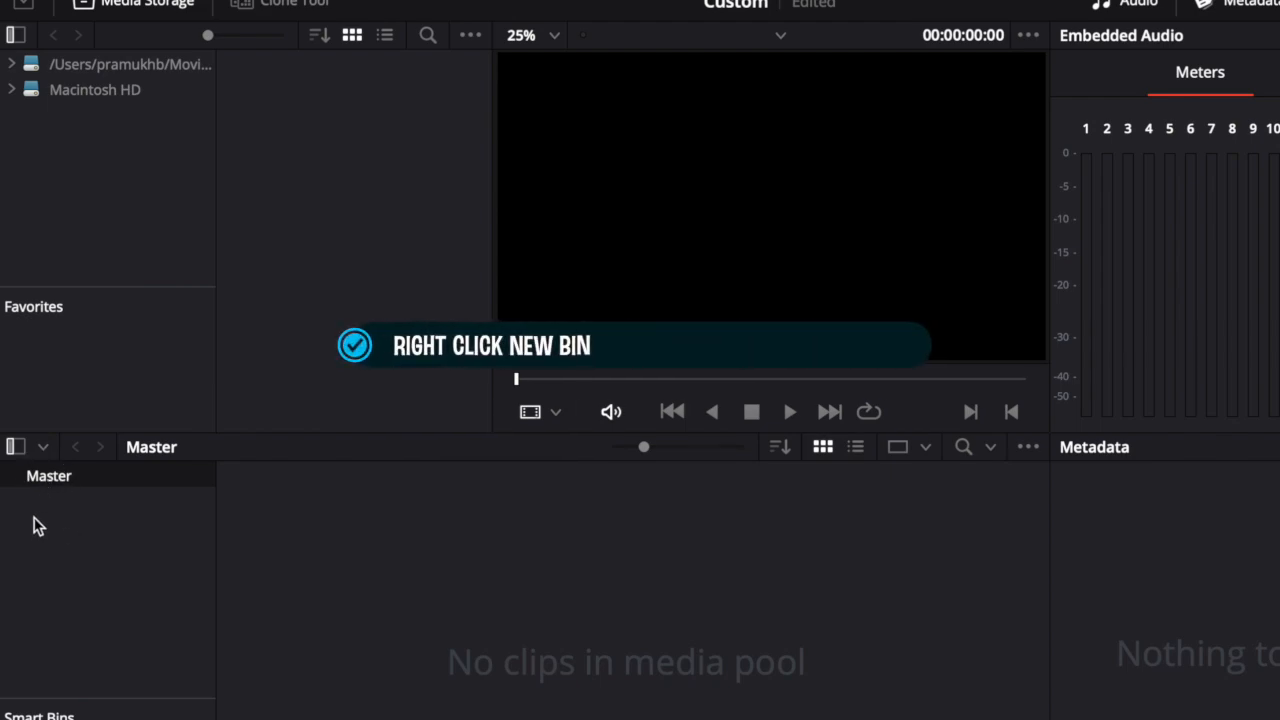
{"action": "right_click", "coordinate": [36, 520]}
{"action": "left_click", "coordinate": [73, 540]}
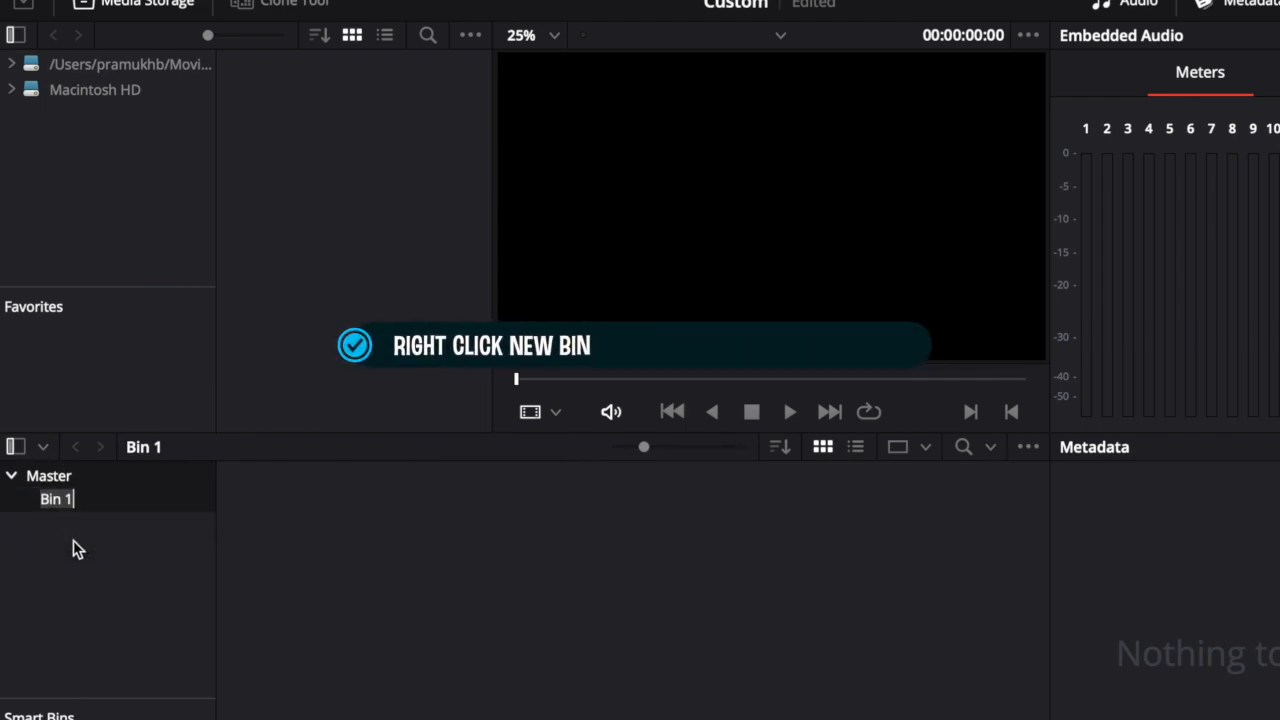
{"action": "key", "text": "BackSpace"}
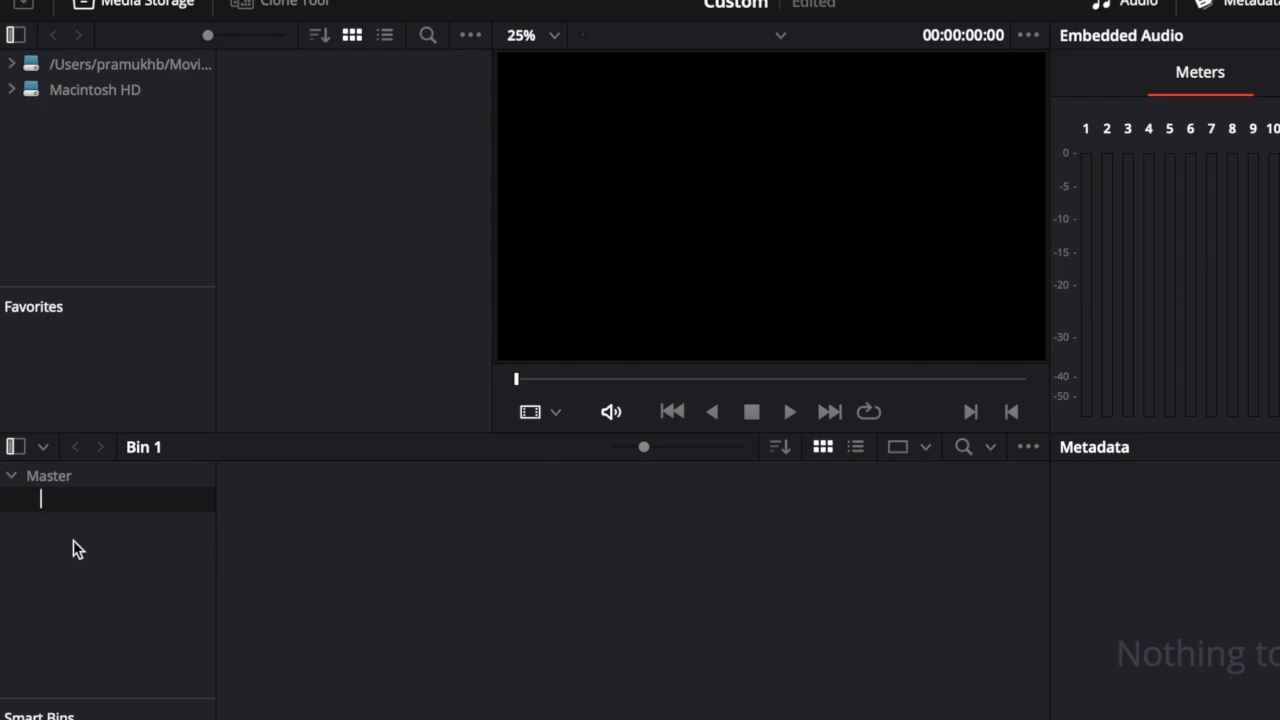
{"action": "type", "text": "video"}
{"action": "key", "text": "Return"}
Add a second bin named song to the media pool
{"action": "right_click", "coordinate": [69, 553]}
{"action": "left_click", "coordinate": [100, 563]}
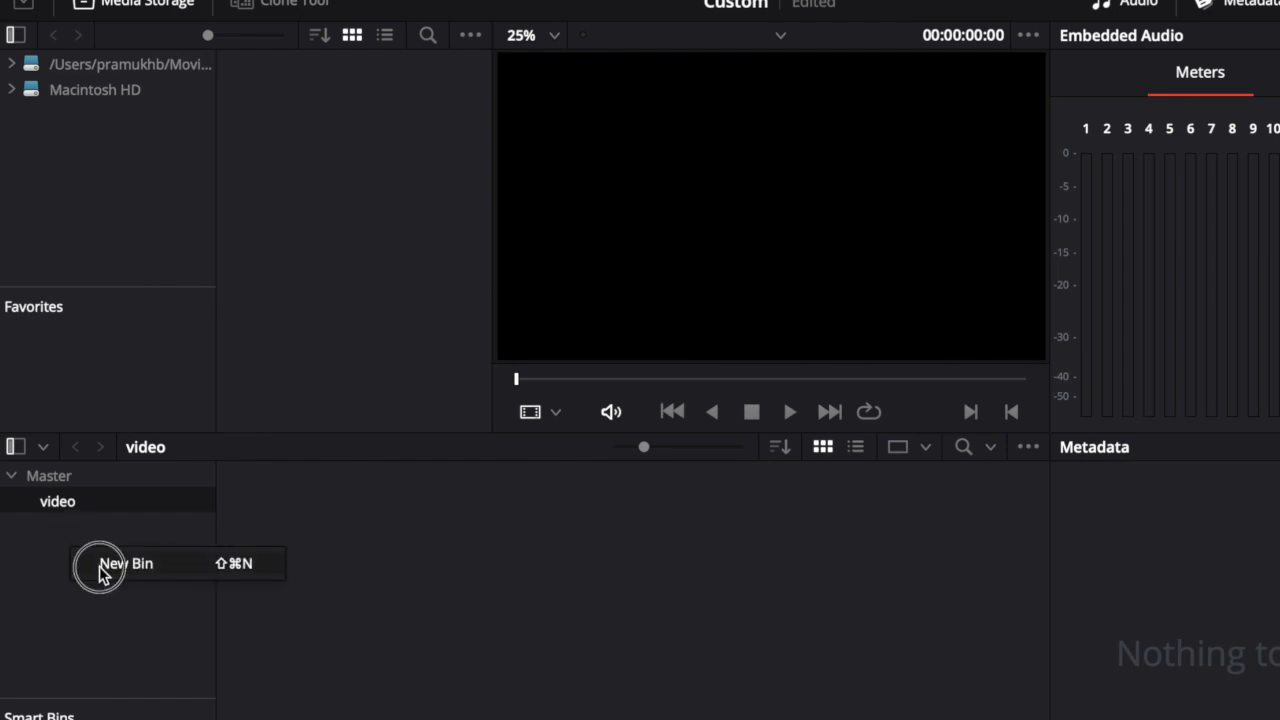
{"action": "key", "text": "BackSpace"}
{"action": "type", "text": "song"}
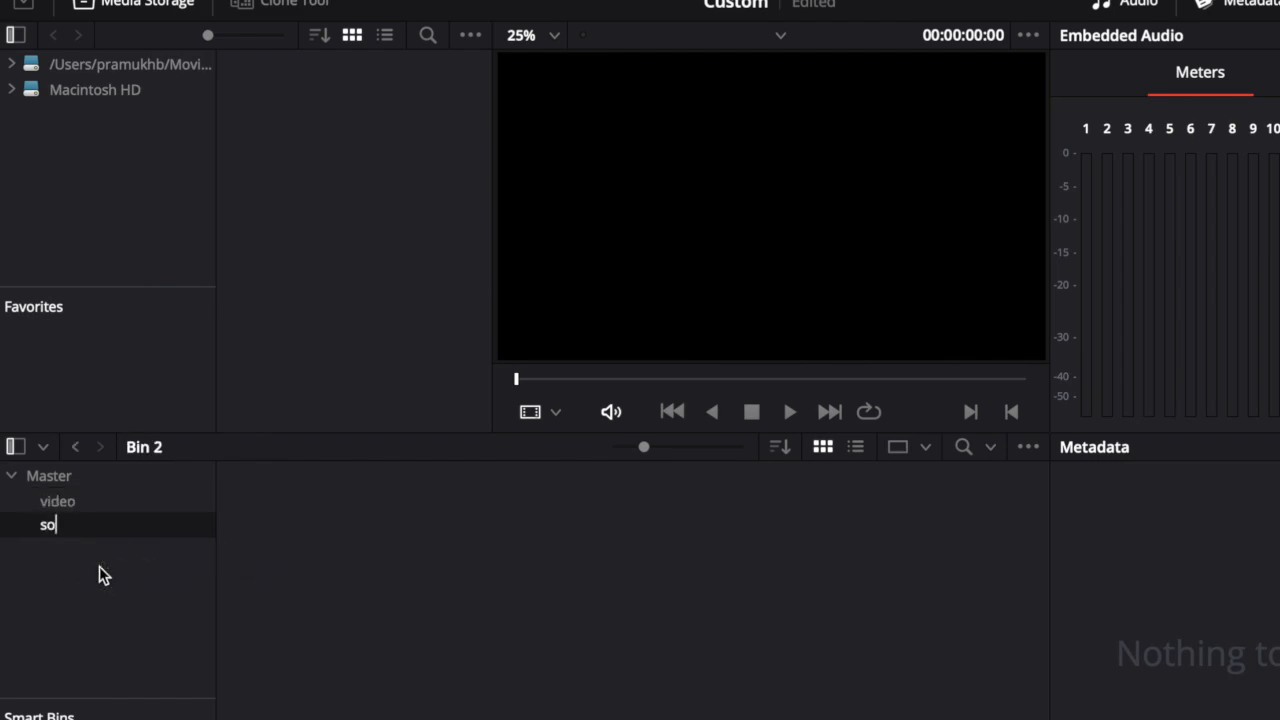
{"action": "key", "text": "Return"}
Import How to edit in davinci resolve.mov into the video bin, changing the timeline frame rate and video format to match
{"action": "left_click", "coordinate": [82, 505]}
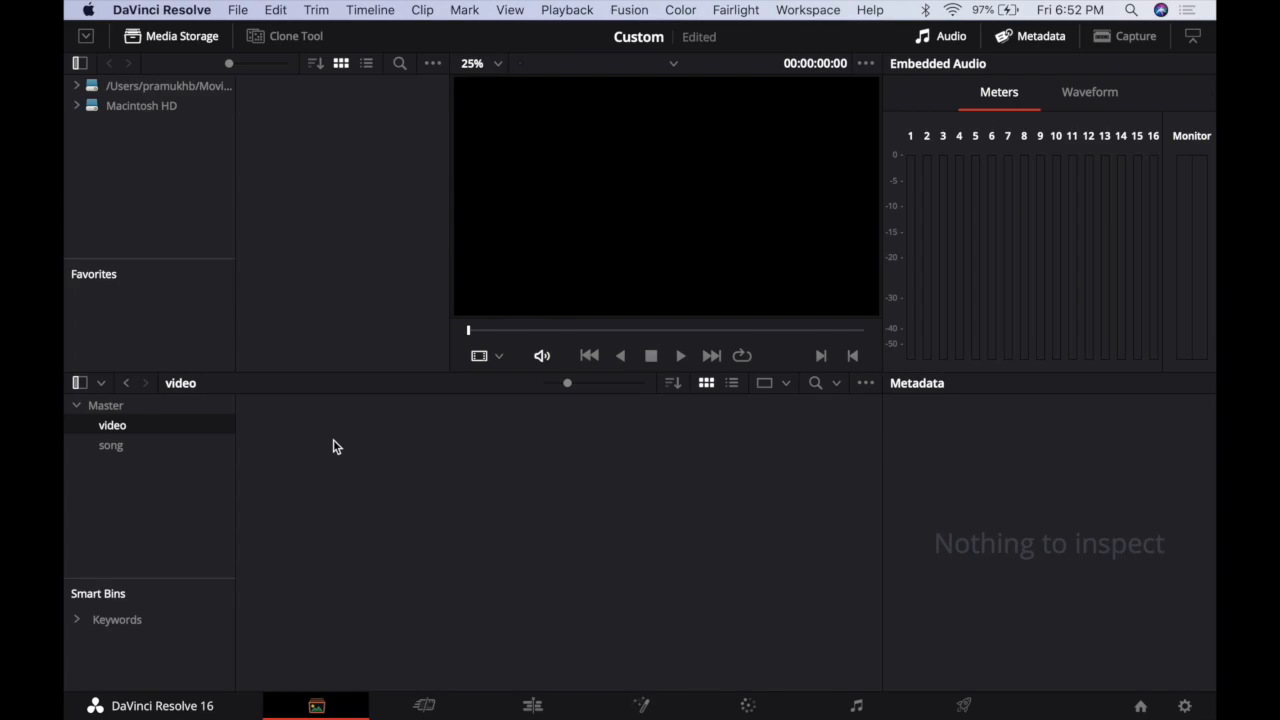
{"action": "right_click", "coordinate": [333, 440]}
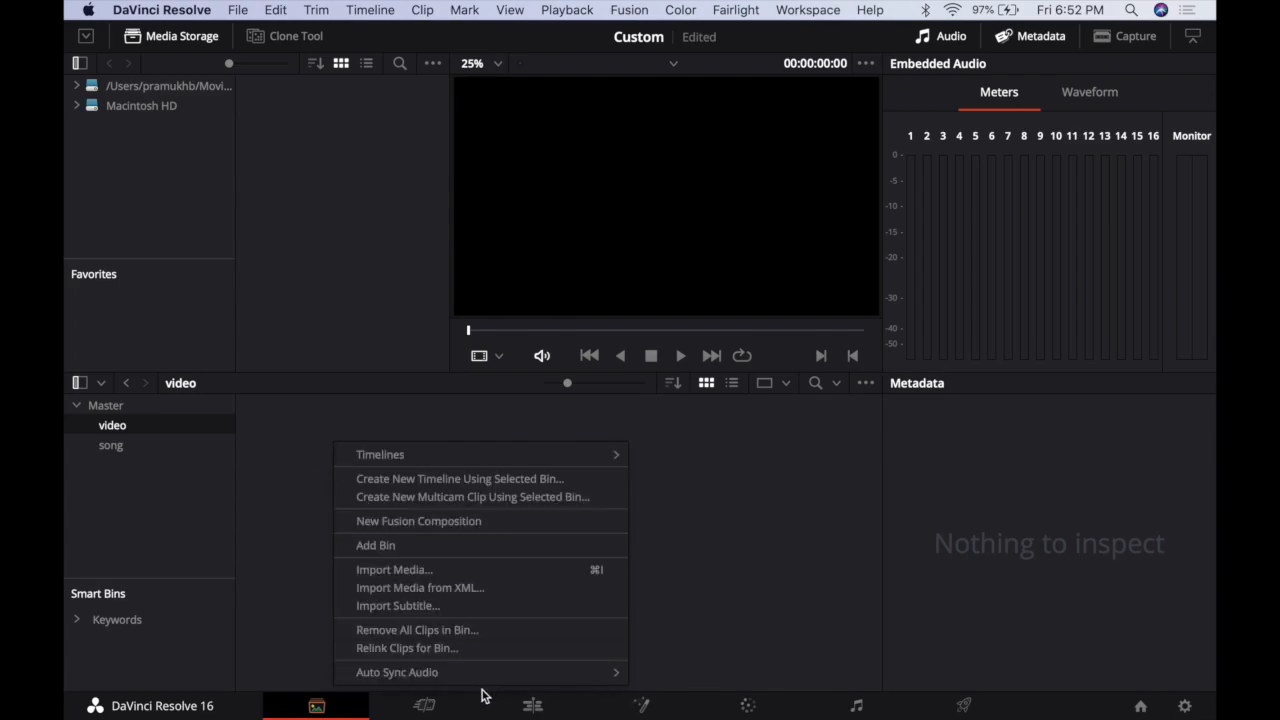
{"action": "left_click", "coordinate": [454, 575]}
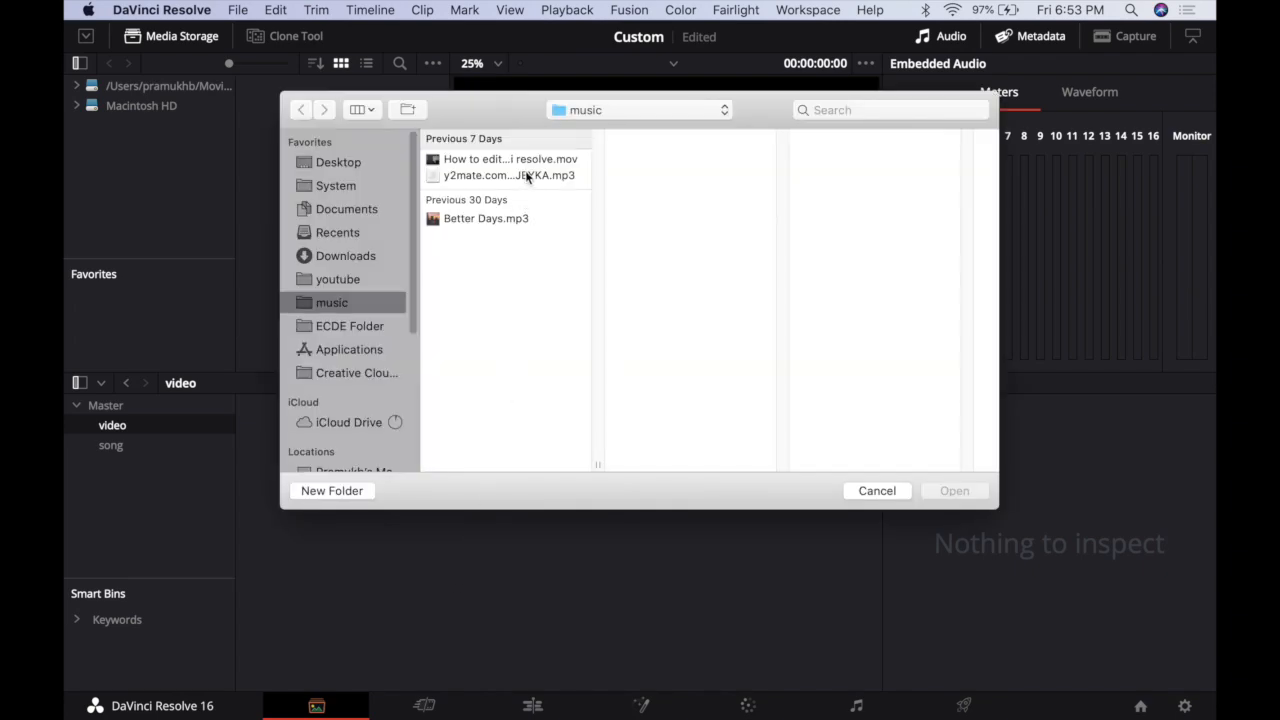
{"action": "left_click", "coordinate": [530, 160]}
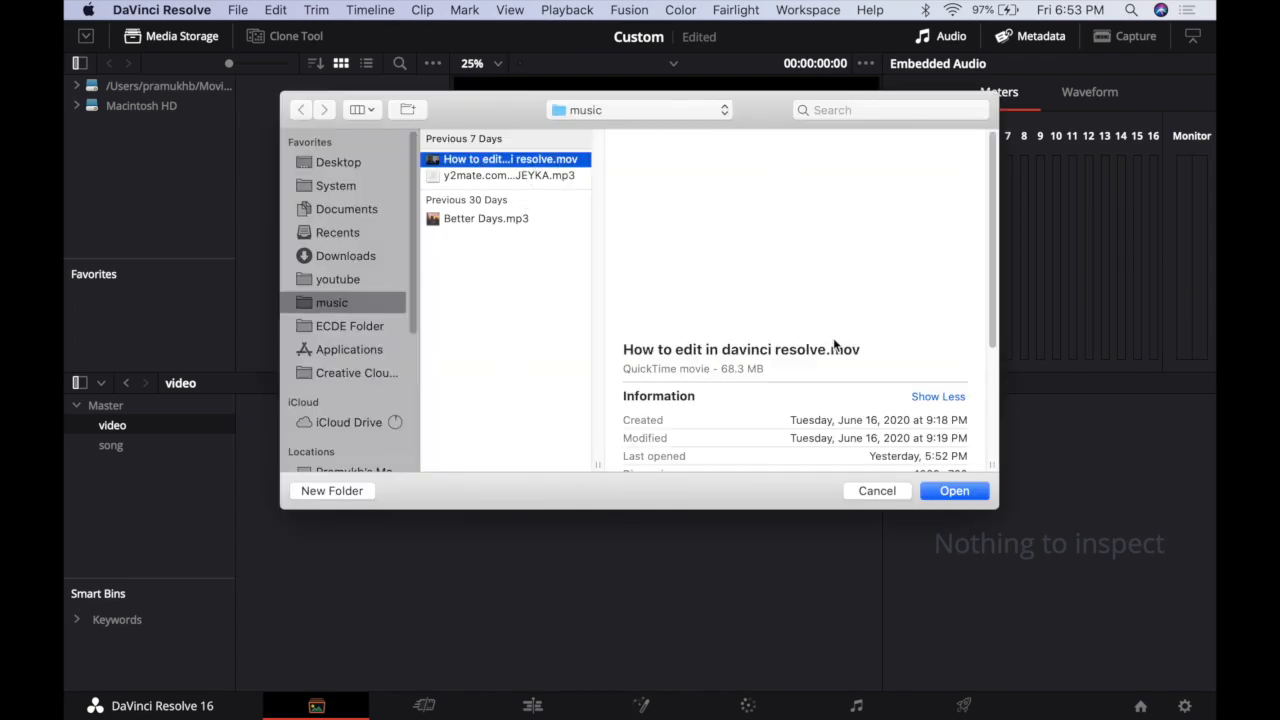
{"action": "left_click", "coordinate": [944, 490]}
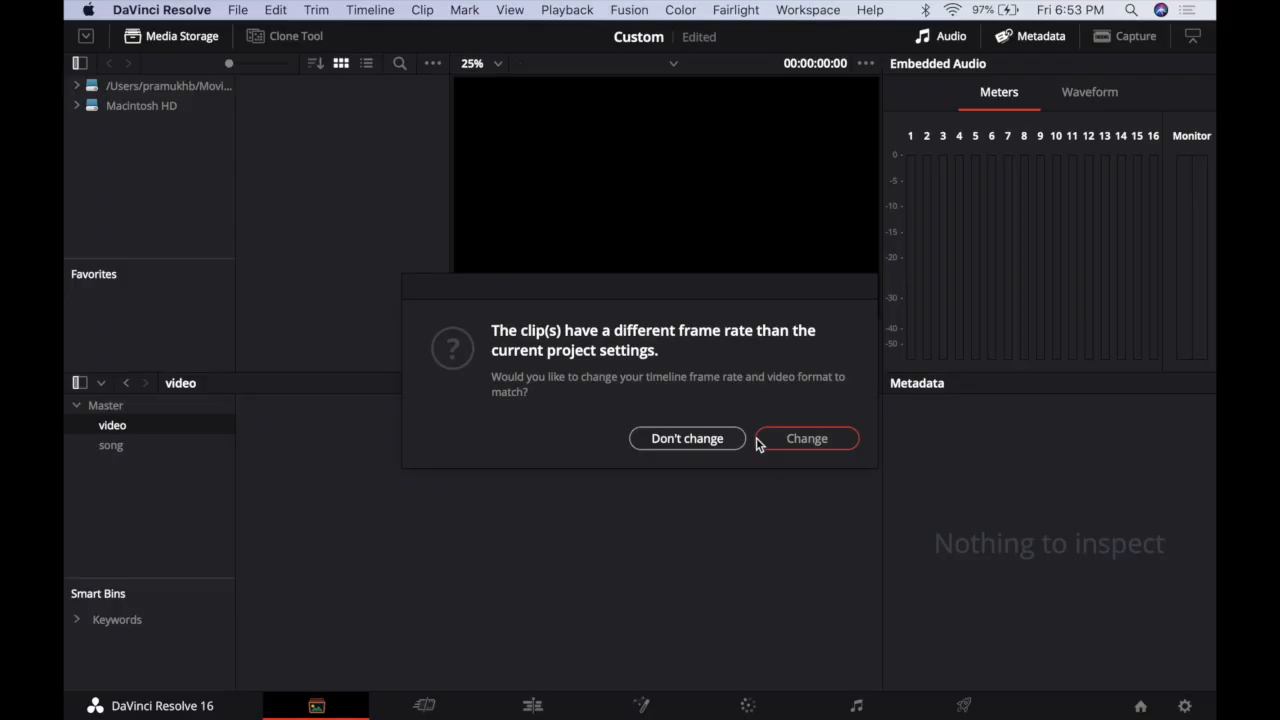
{"action": "left_click", "coordinate": [808, 441]}
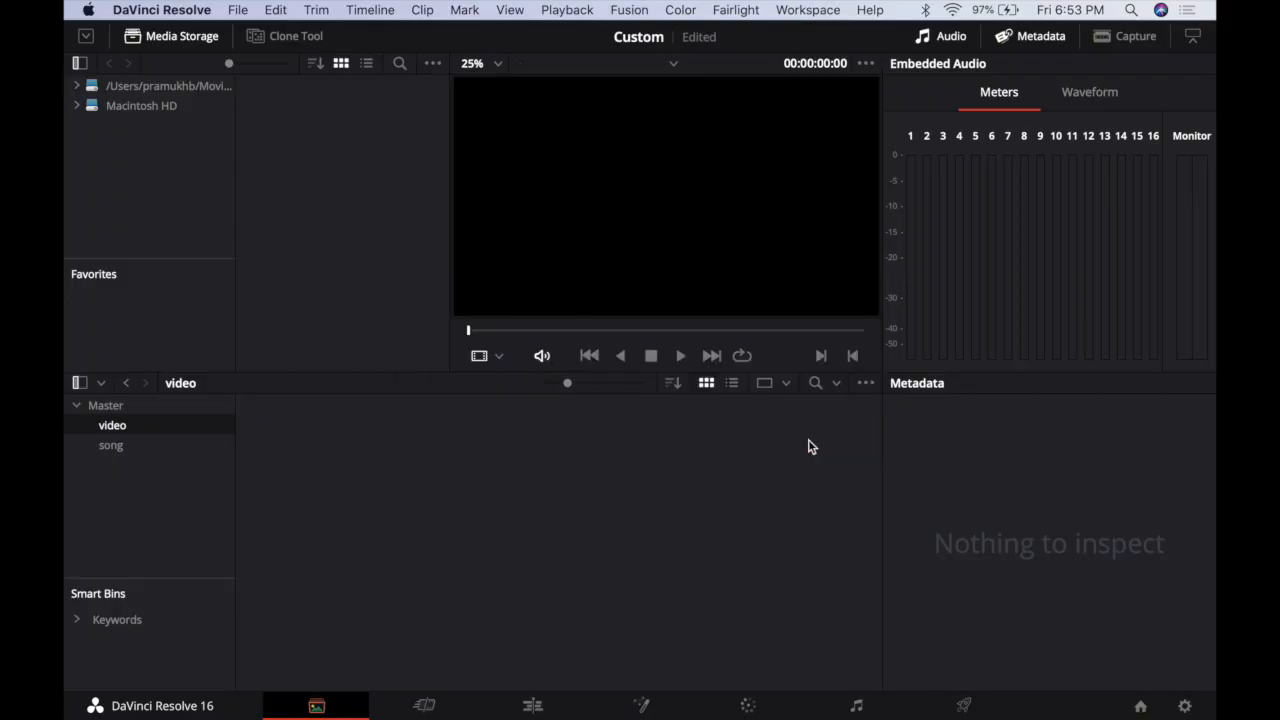
Import Better Days.mp3 from the music folder into the song bin
{"action": "left_click", "coordinate": [130, 447]}
{"action": "right_click", "coordinate": [386, 440]}
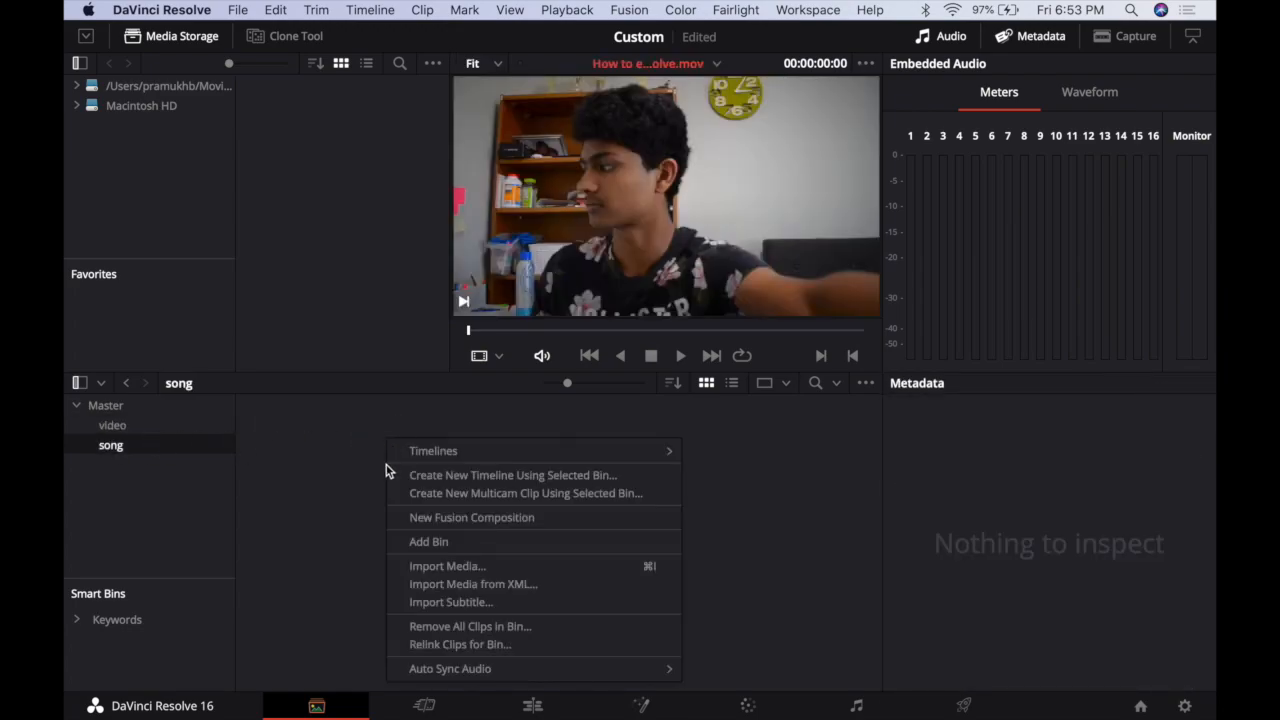
{"action": "left_click", "coordinate": [481, 567]}
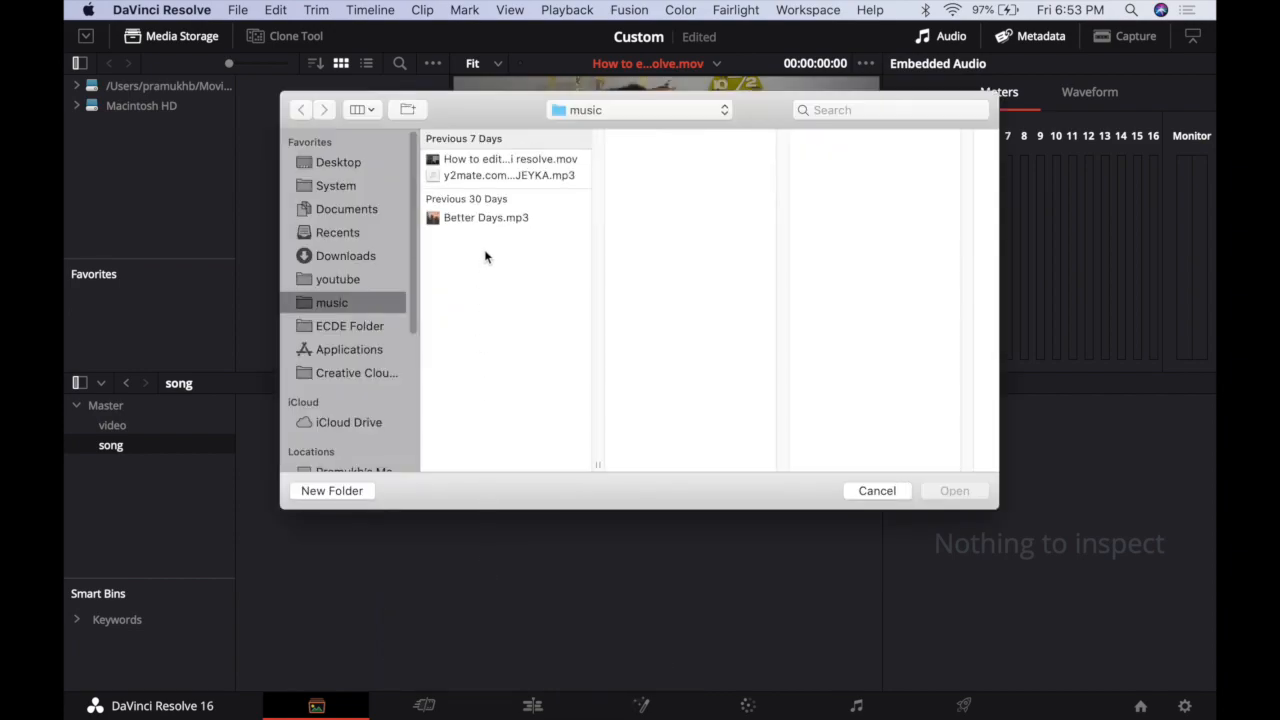
{"action": "left_click", "coordinate": [500, 220]}
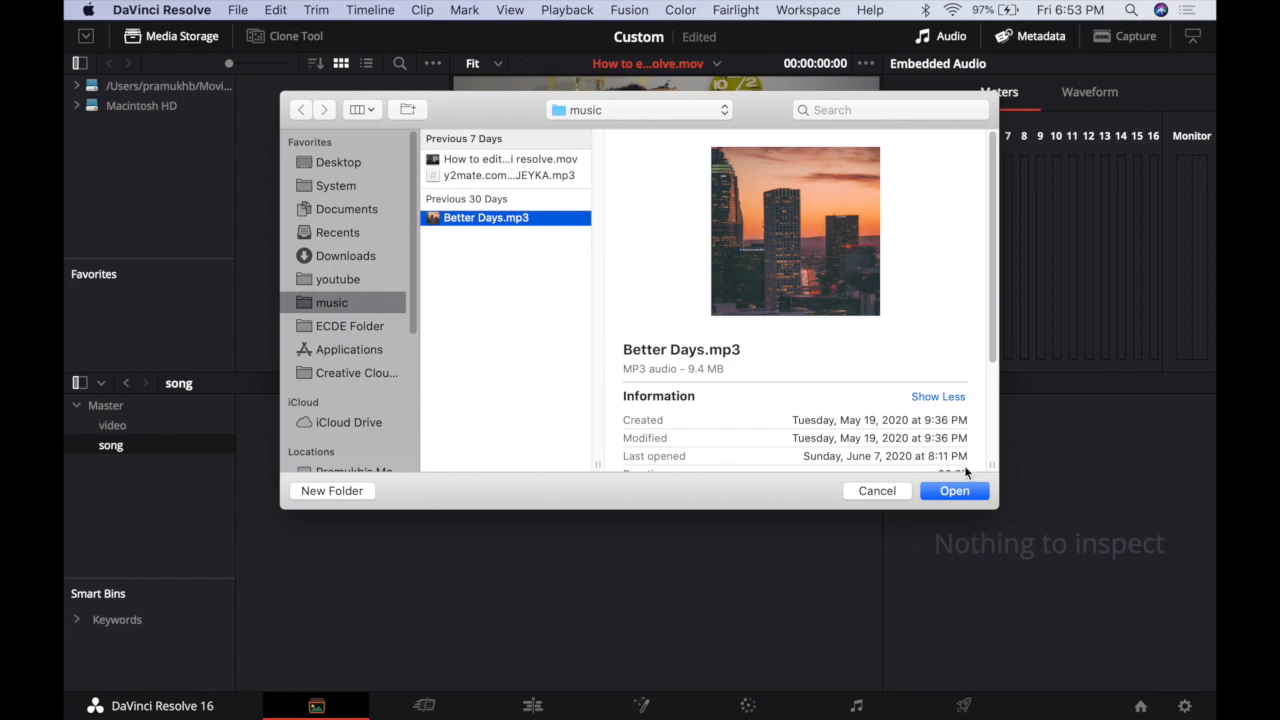
{"action": "left_click", "coordinate": [955, 491]}
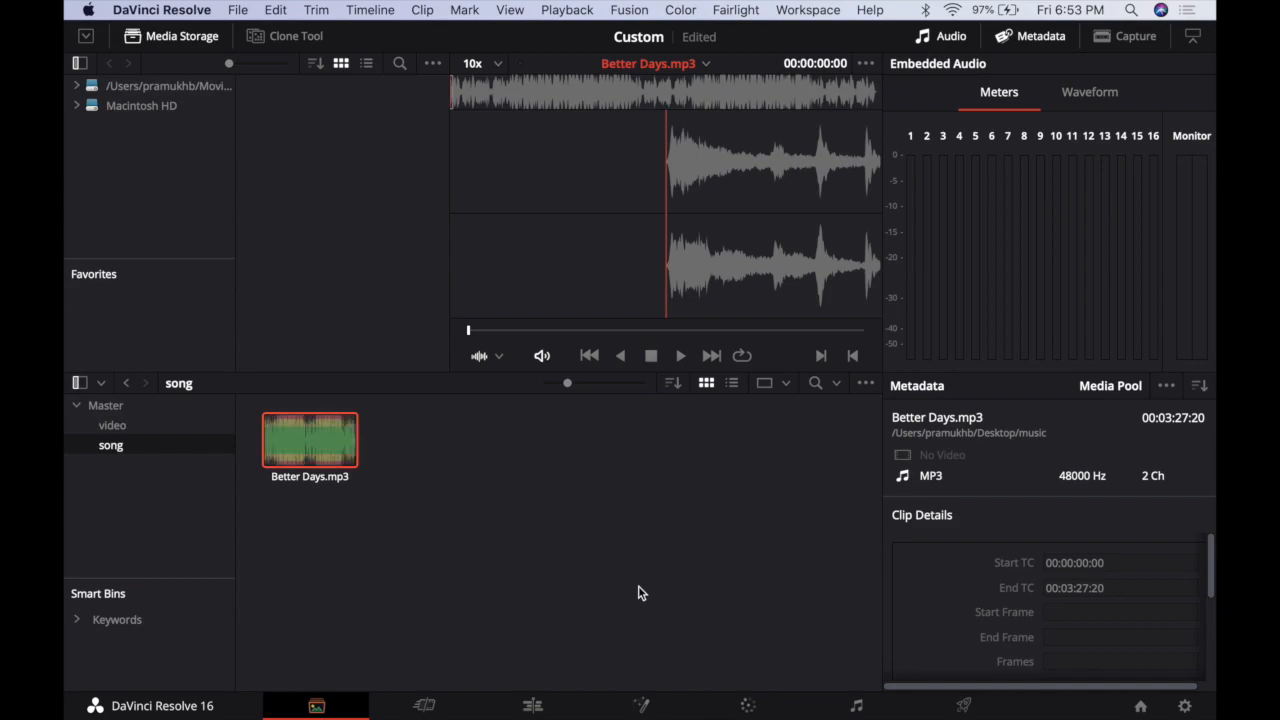
On the Edit page, place the How to edit in davinci resolve.mov clip at the start of a new timeline
{"action": "left_click", "coordinate": [540, 713]}
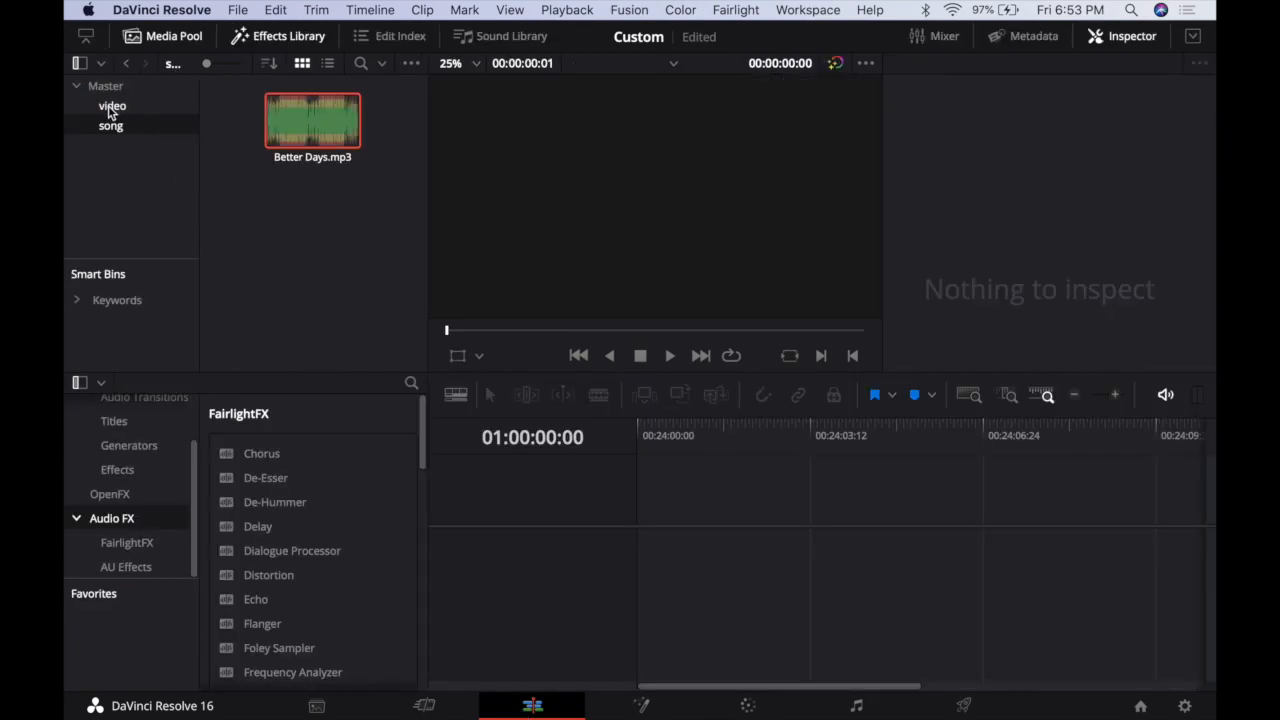
{"action": "left_click", "coordinate": [110, 110]}
{"action": "left_click_drag", "start_coordinate": [312, 120], "coordinate": [688, 510]}
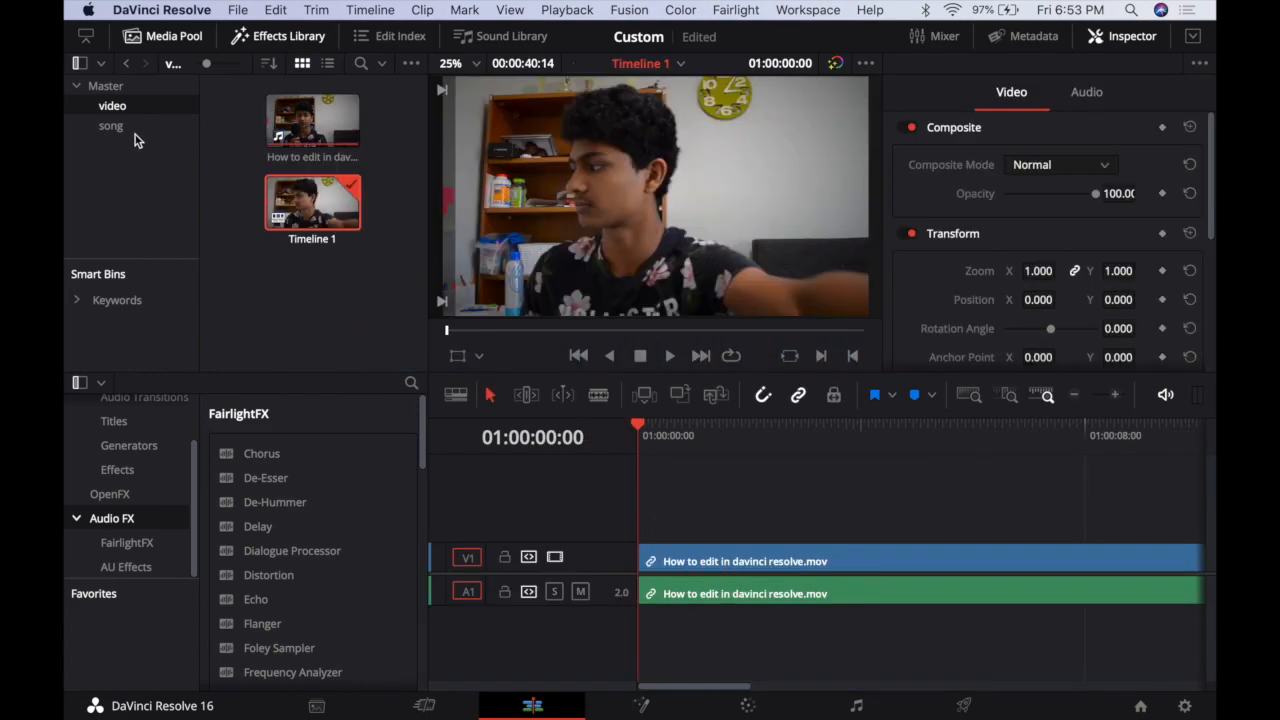
Place Better Days.mp3 at the timeline start on audio track A2, and add a second video track above V1
{"action": "left_click", "coordinate": [121, 129]}
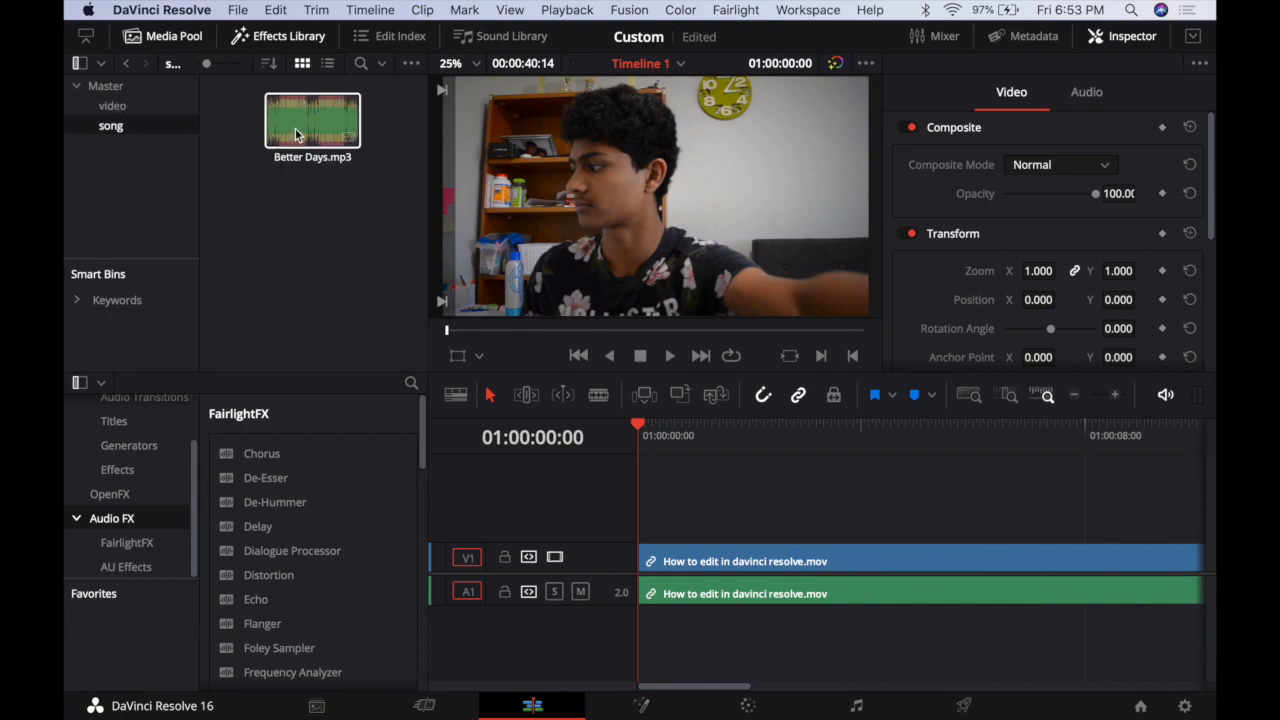
{"action": "left_click_drag", "start_coordinate": [299, 120], "coordinate": [687, 623]}
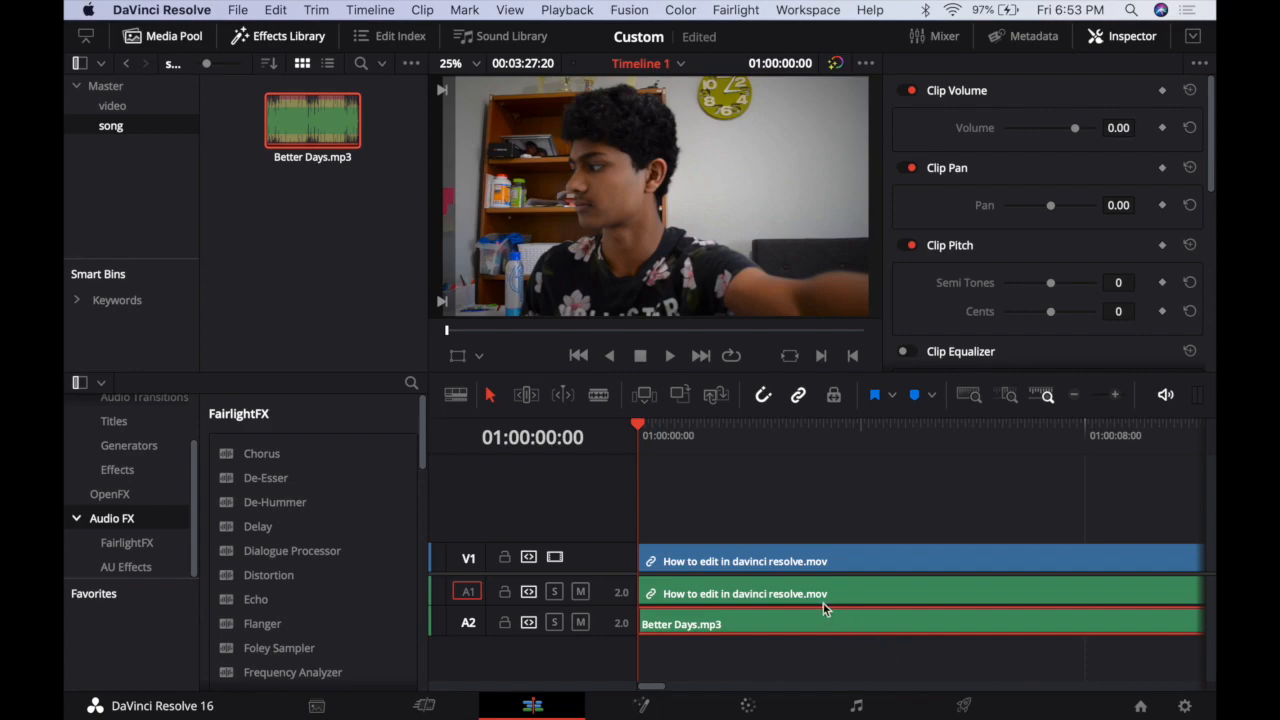
{"action": "right_click", "coordinate": [600, 565]}
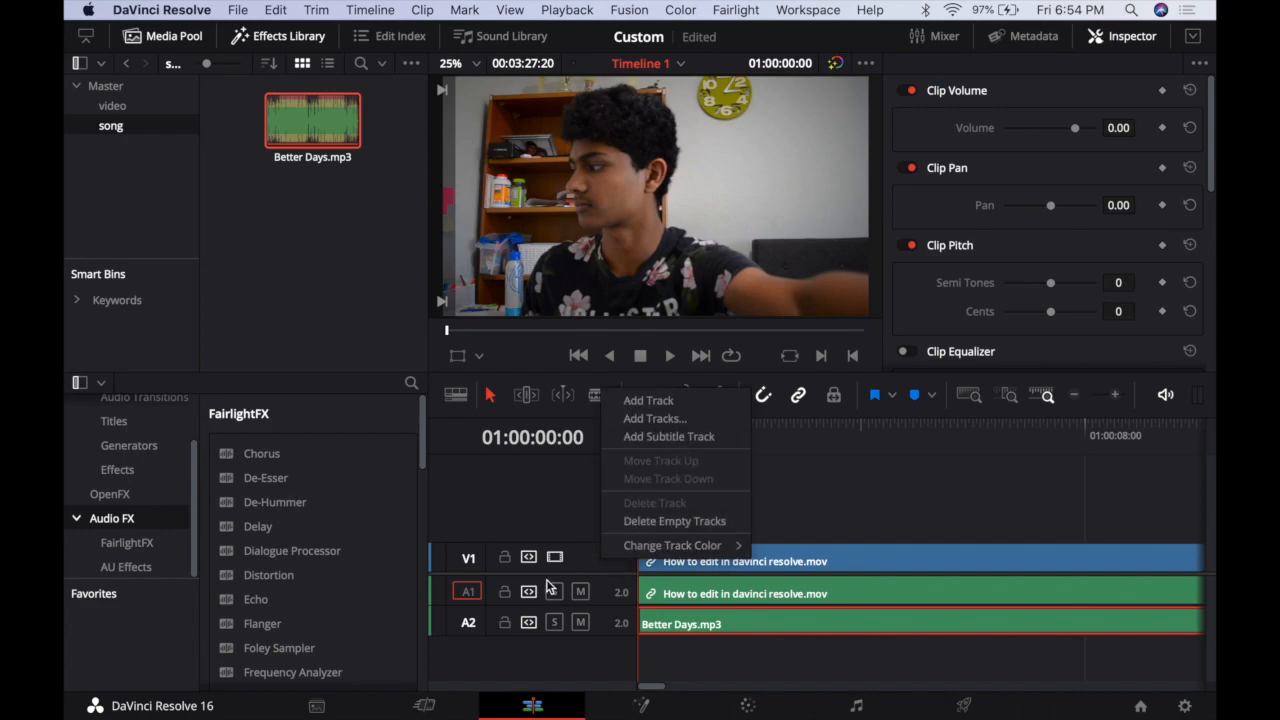
{"action": "left_click", "coordinate": [679, 404]}
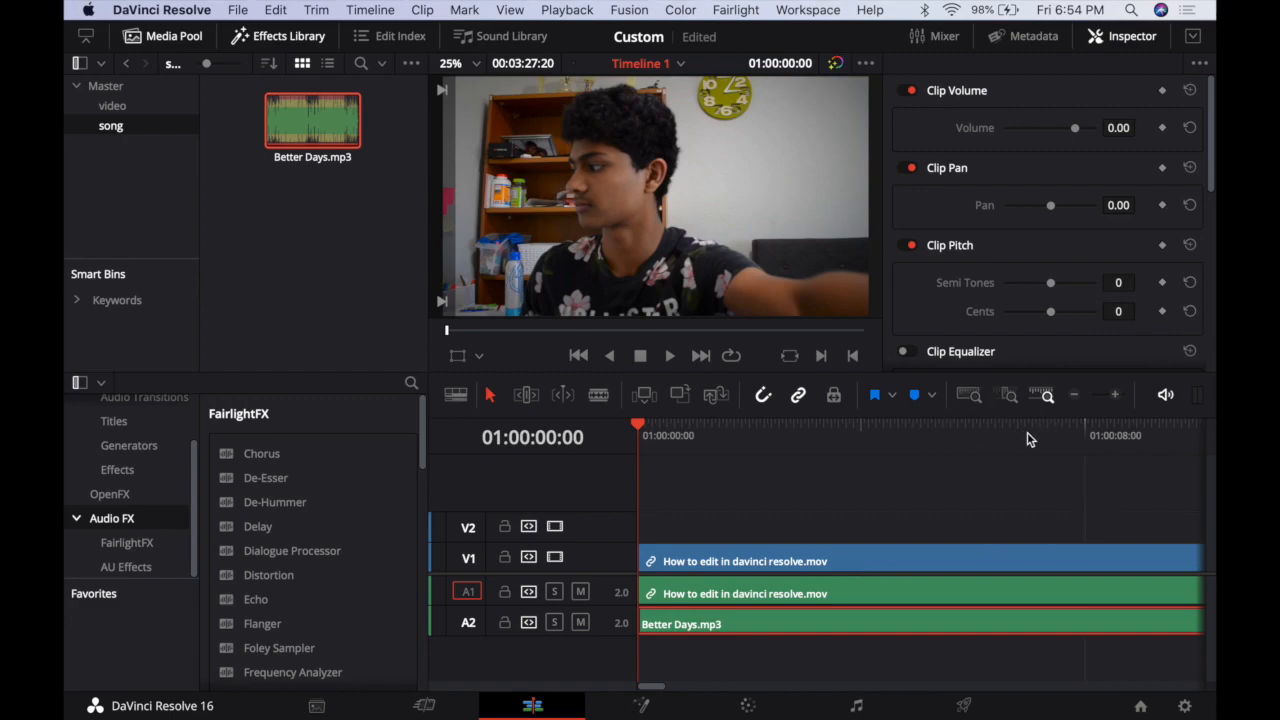
Examine the extents of the video and music clips at several timeline zoom levels
{"action": "scroll", "coordinate": [862, 533], "scroll_direction": "up", "scroll_amount": 2}
{"action": "scroll", "coordinate": [862, 532], "scroll_direction": "up", "scroll_amount": 3}
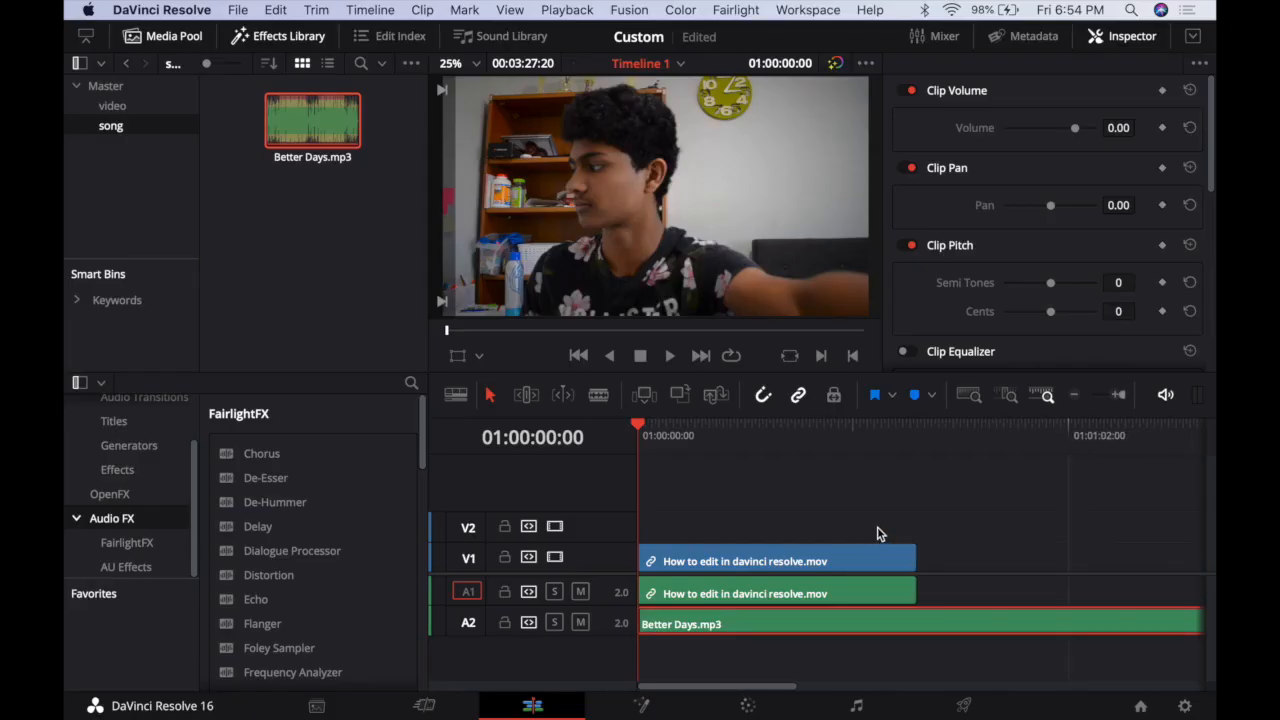
{"action": "scroll", "coordinate": [877, 534], "scroll_direction": "down", "scroll_amount": 4}
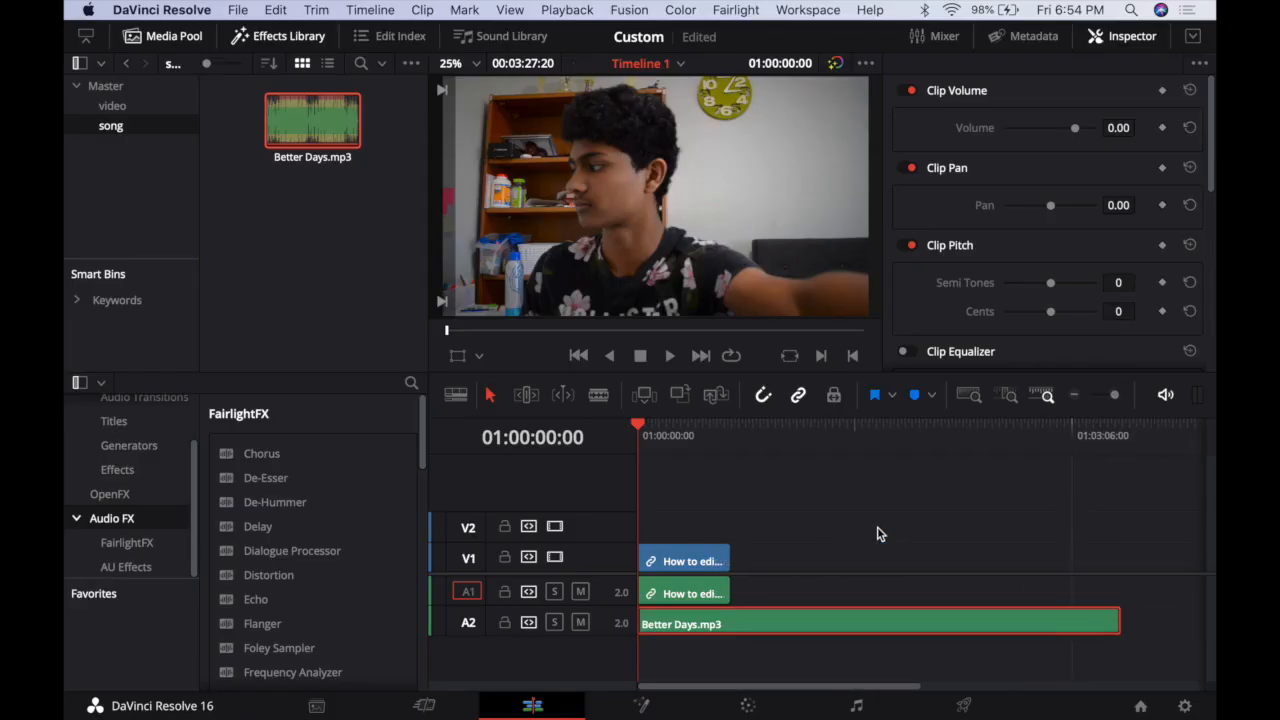
{"action": "scroll", "coordinate": [878, 533], "scroll_direction": "up", "scroll_amount": 2}
{"action": "scroll", "coordinate": [878, 530], "scroll_direction": "down", "scroll_amount": 2}
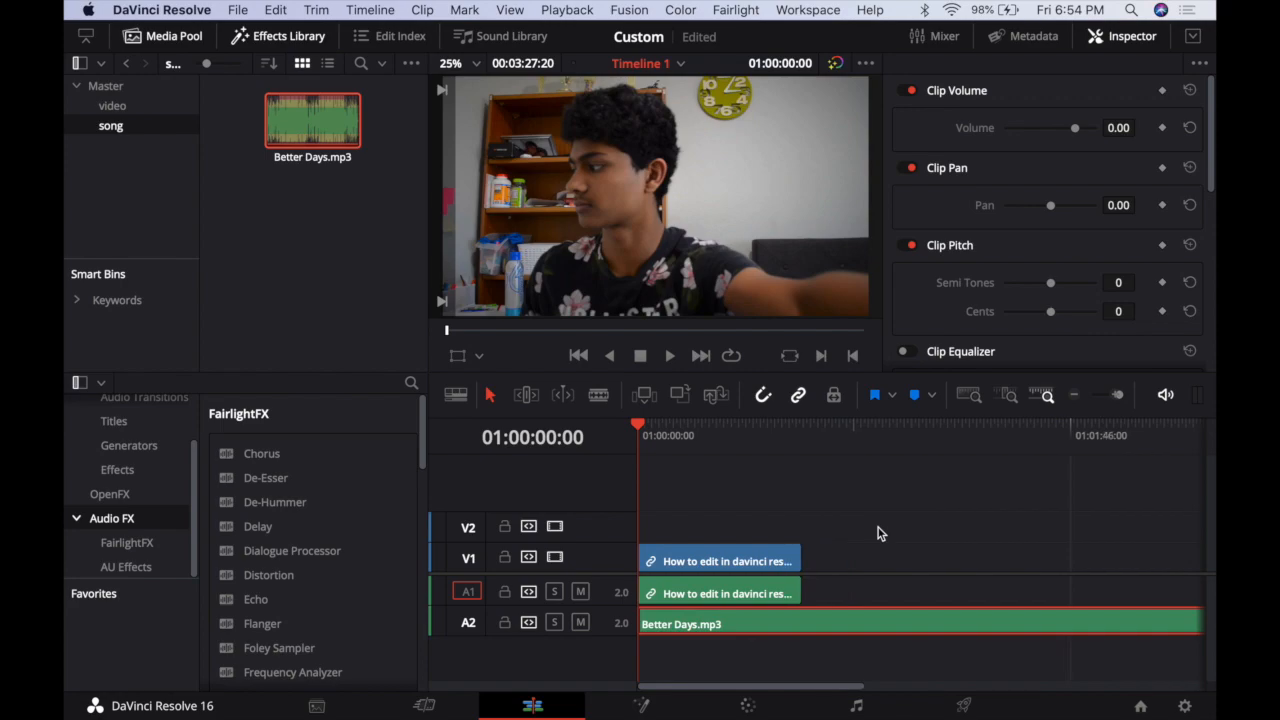
{"action": "scroll", "coordinate": [878, 530], "scroll_direction": "up", "scroll_amount": 3}
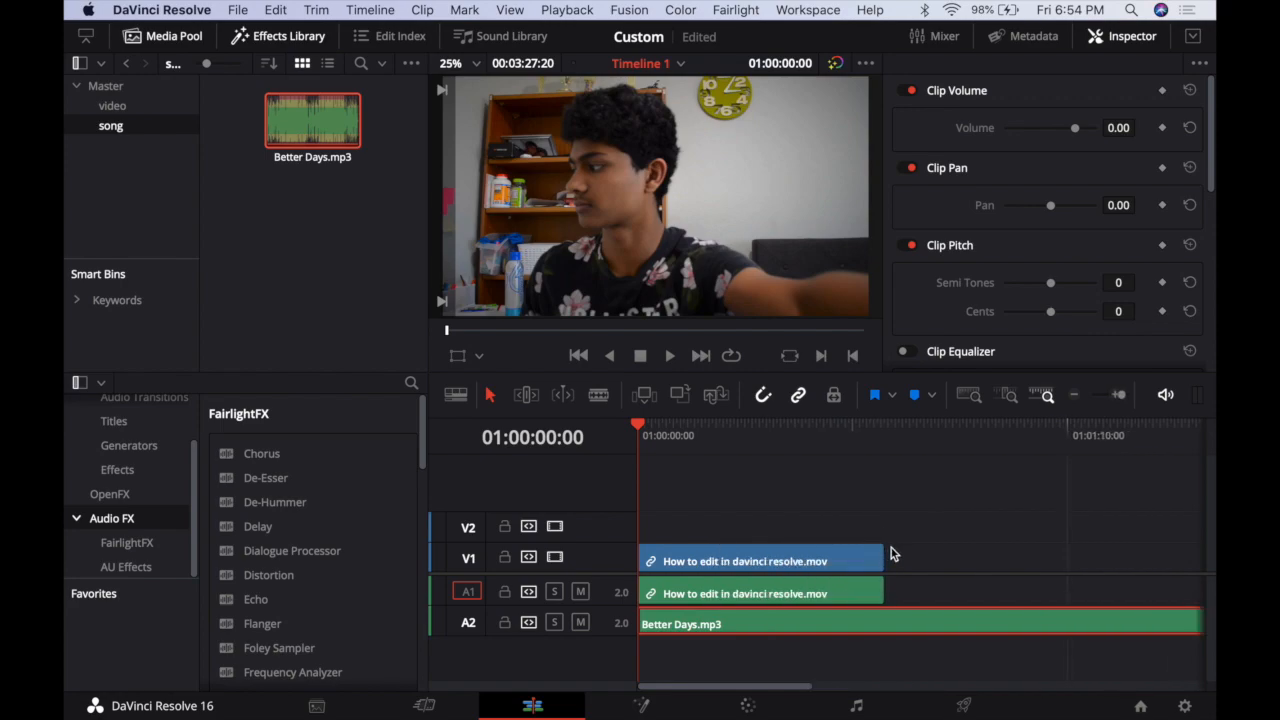
{"action": "scroll", "coordinate": [970, 549], "scroll_direction": "up", "scroll_amount": 2}
{"action": "scroll", "coordinate": [970, 551], "scroll_direction": "down", "scroll_amount": 1}
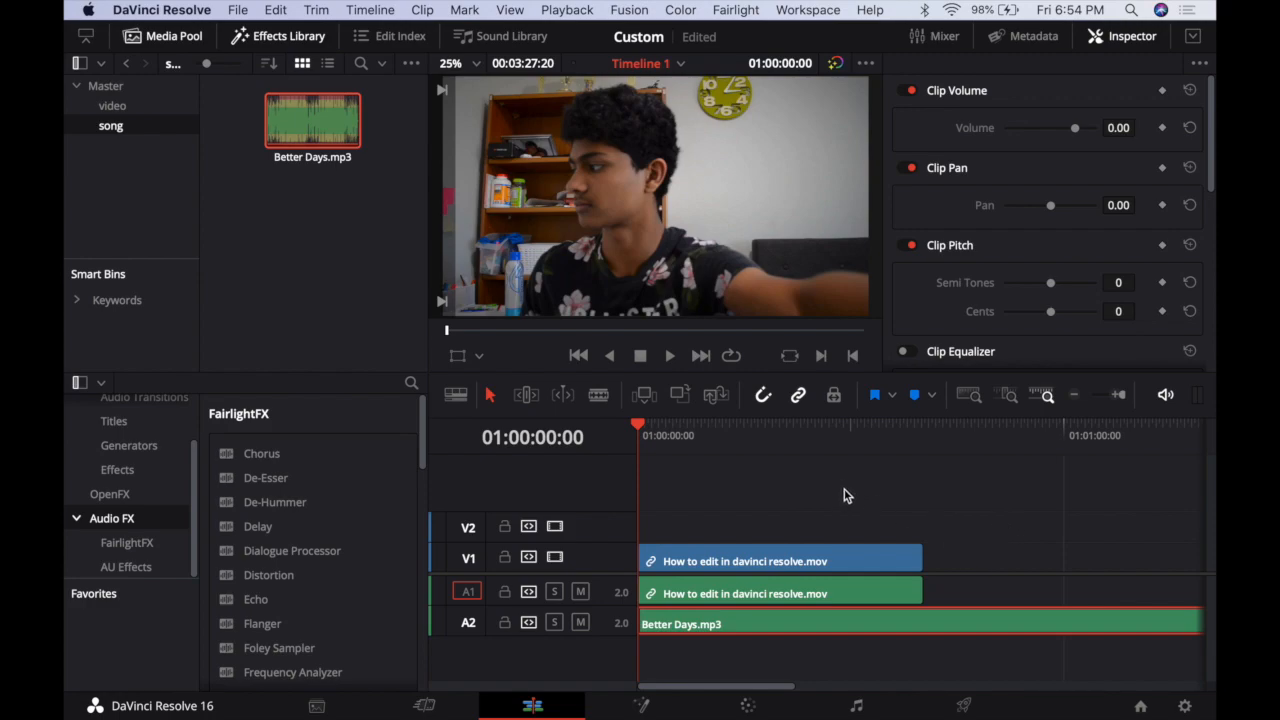
{"action": "scroll", "coordinate": [880, 505], "scroll_direction": "up", "scroll_amount": 2}
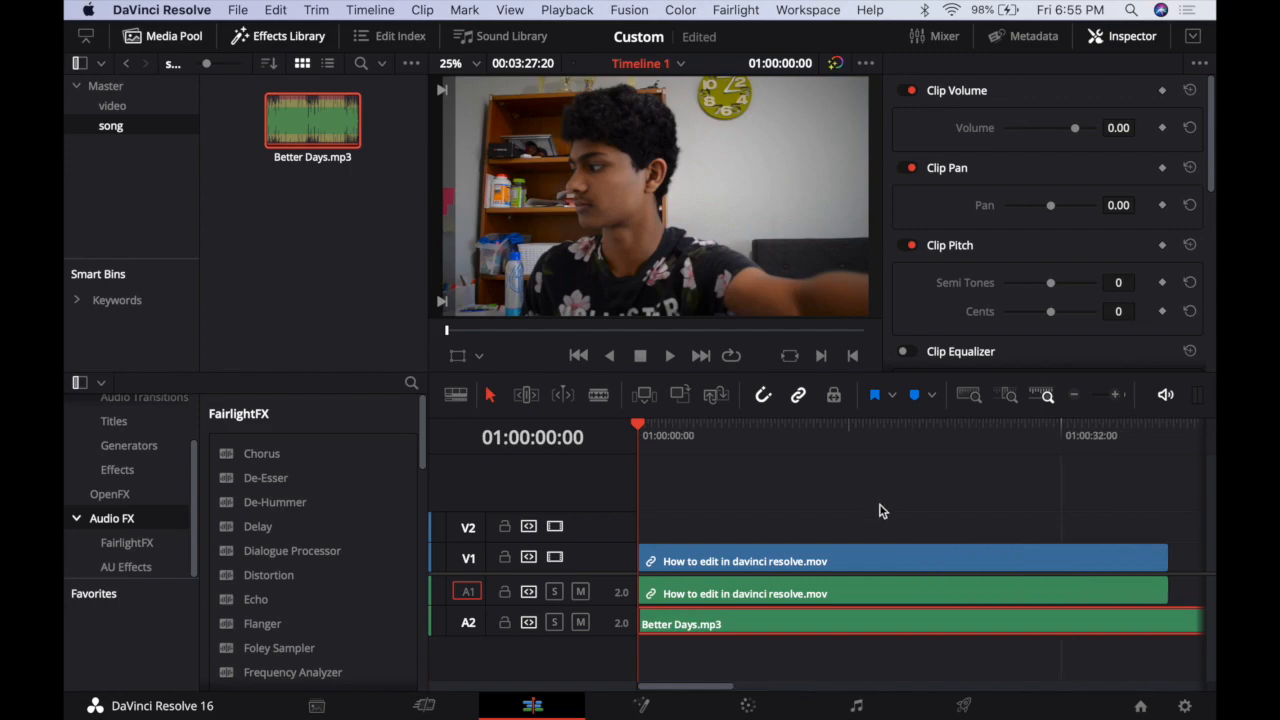
{"action": "scroll", "coordinate": [880, 511], "scroll_direction": "down", "scroll_amount": 3}
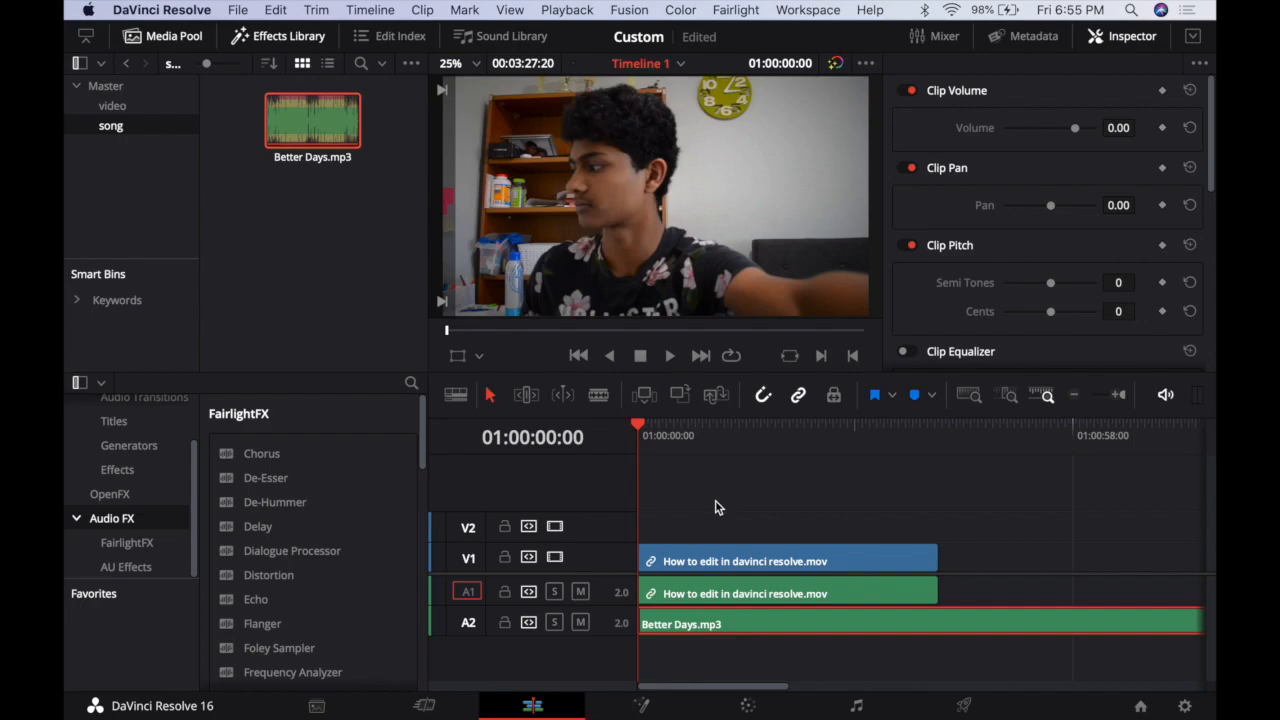
{"action": "scroll", "coordinate": [720, 506], "scroll_direction": "up", "scroll_amount": 2}
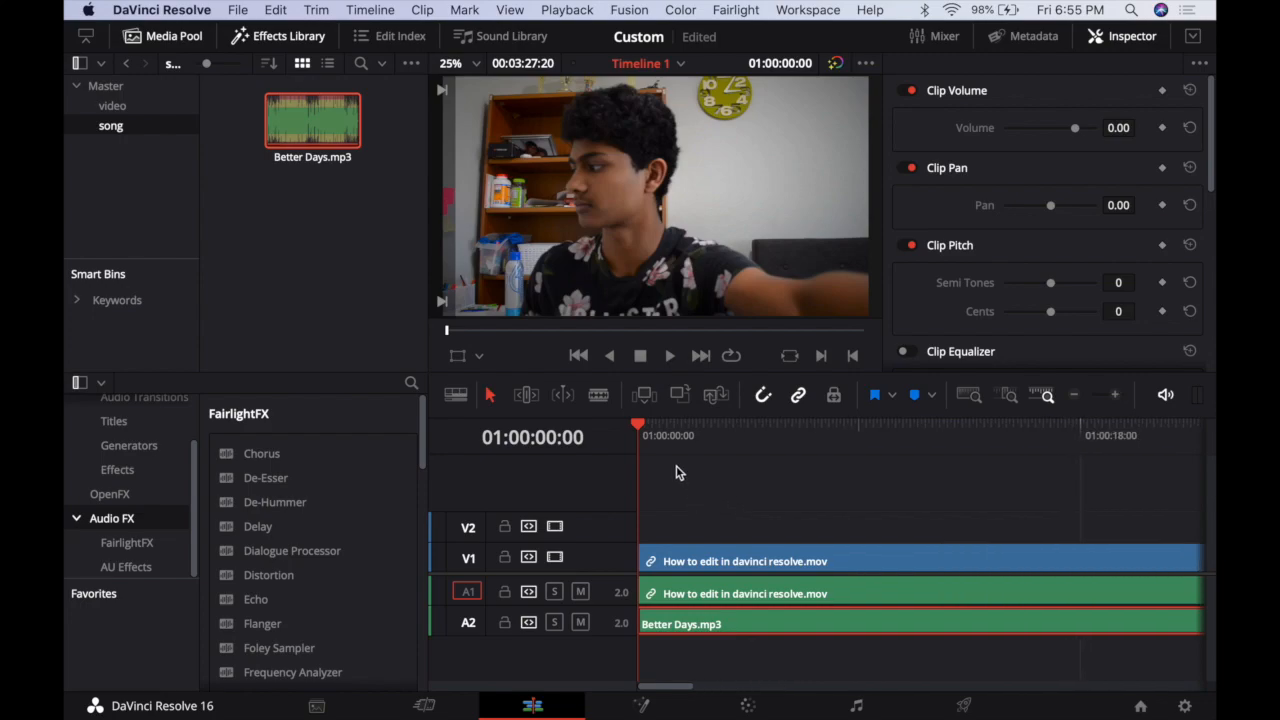
Cut the V1 video clip with the Blade tool at 01:00:10:38
{"action": "left_click_drag", "start_coordinate": [642, 430], "coordinate": [891, 446]}
{"action": "left_click", "coordinate": [696, 430]}
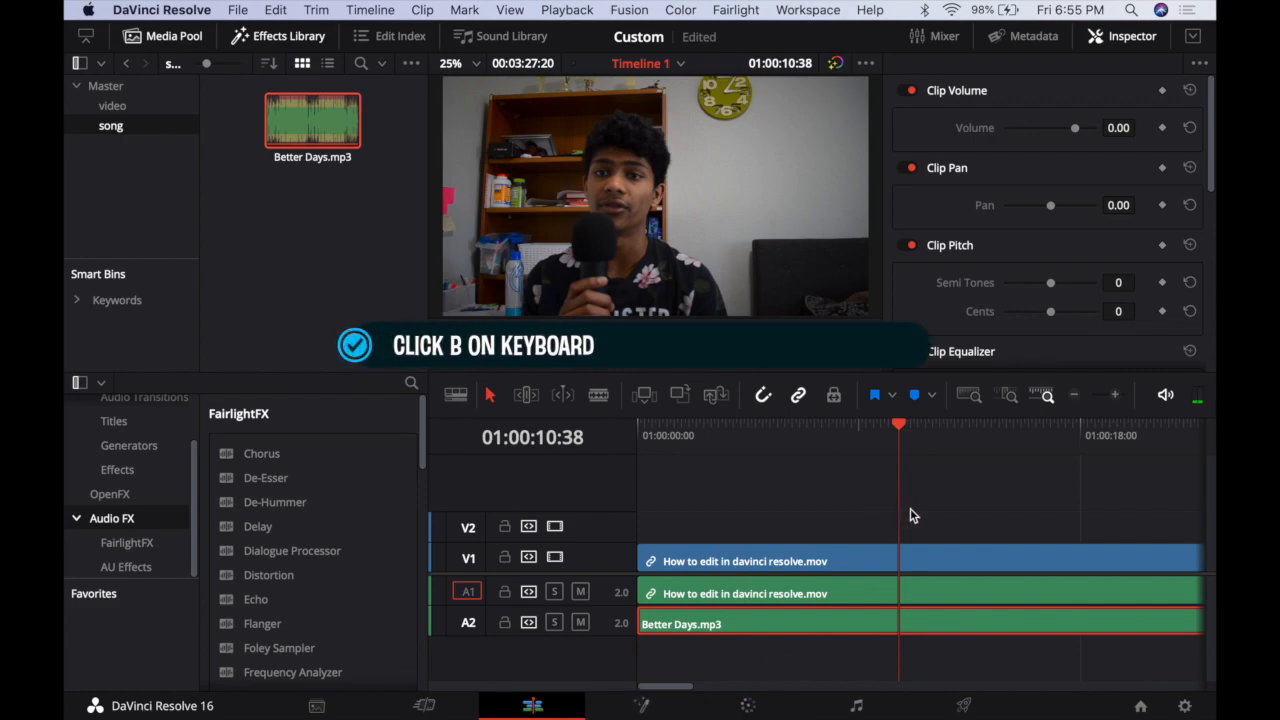
{"action": "key", "text": "b"}
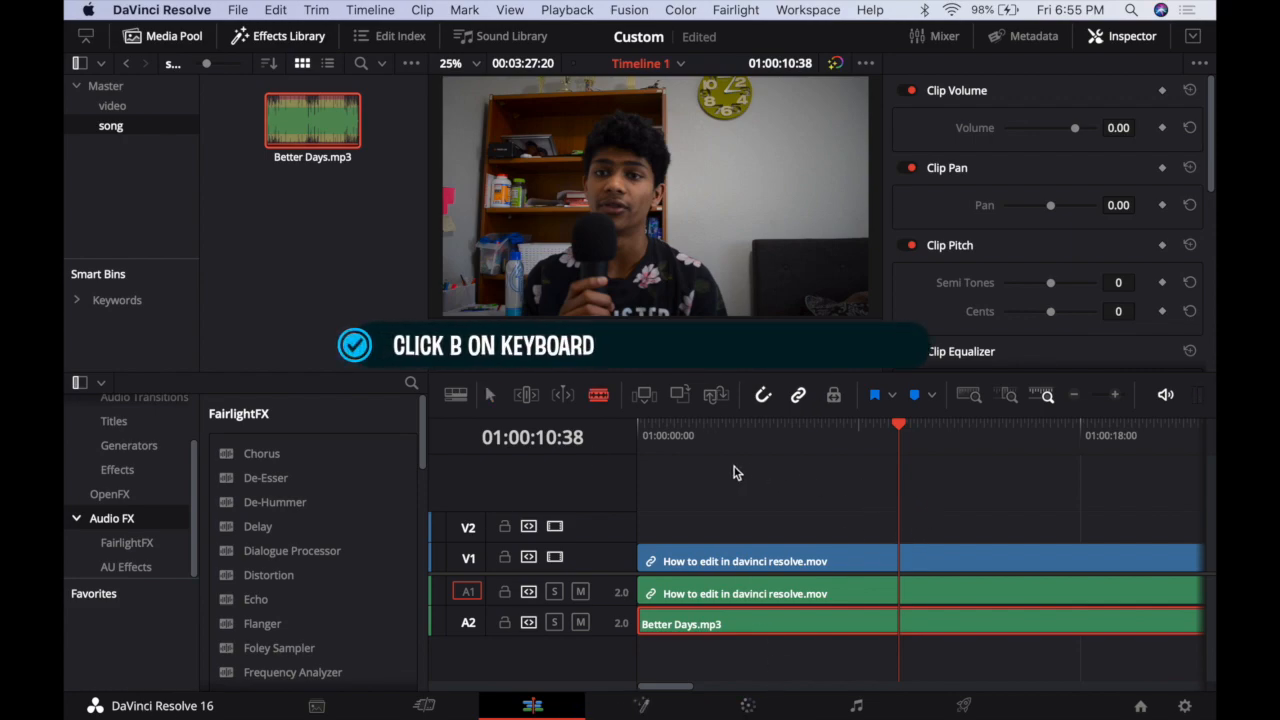
{"action": "left_click", "coordinate": [901, 556]}
Cut the V1 video clip and its linked audio at 01:00:26:05 and at 01:00:32:48
{"action": "left_click_drag", "start_coordinate": [950, 447], "coordinate": [846, 497]}
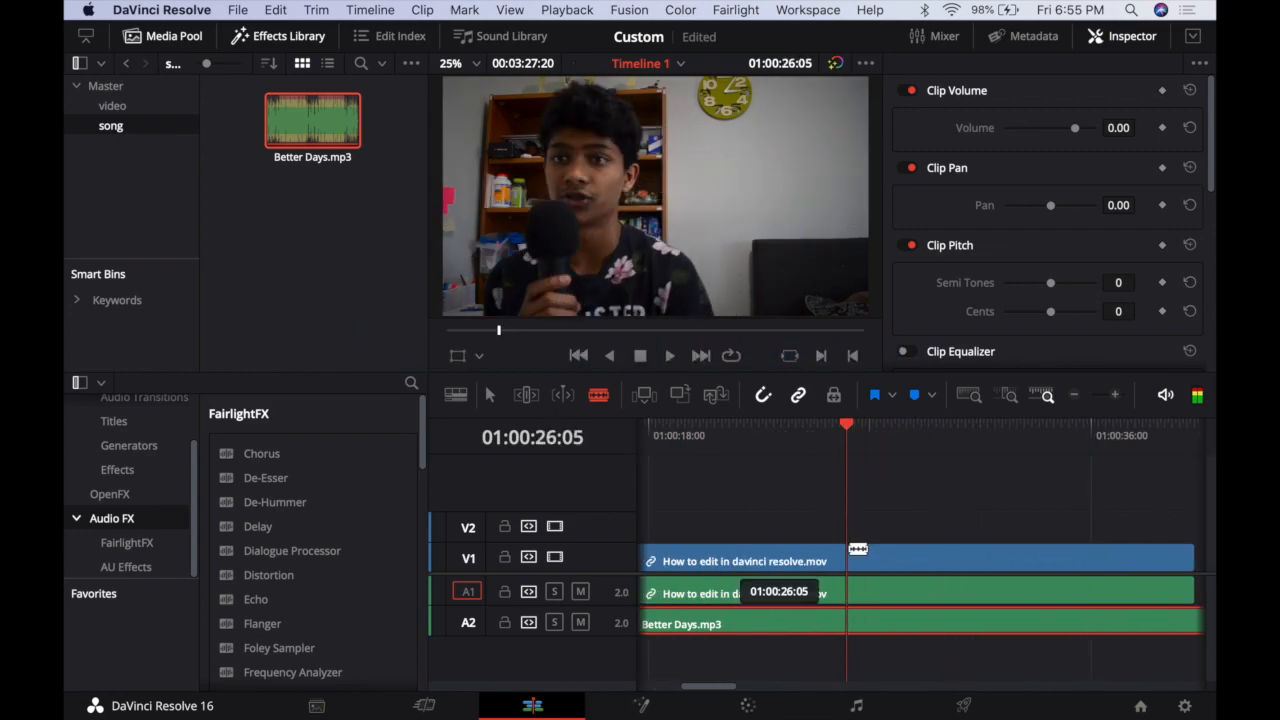
{"action": "key", "text": "super+b"}
{"action": "left_click_drag", "start_coordinate": [845, 427], "coordinate": [1012, 432]}
{"action": "left_click", "coordinate": [1021, 560]}
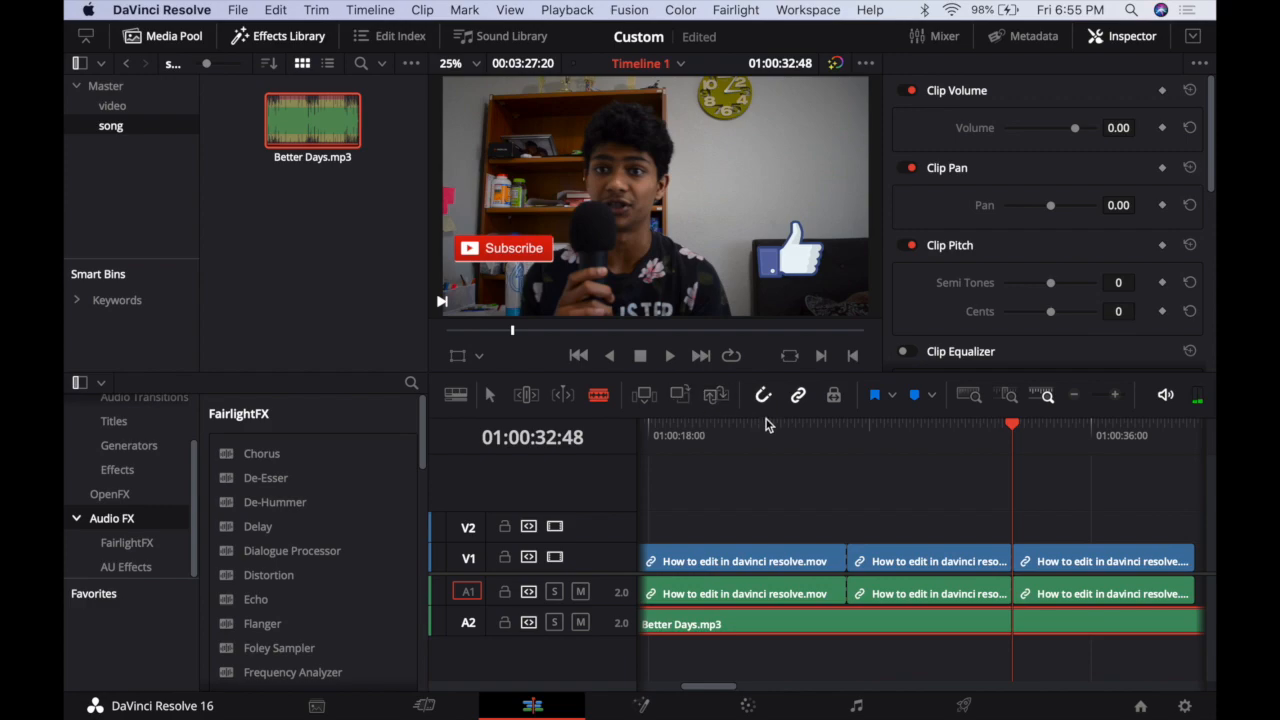
Delete the two linked V1 segments between 01:00:10:38 and 01:00:32:48, and move the last segment against the end of the first
{"action": "key", "text": "a"}
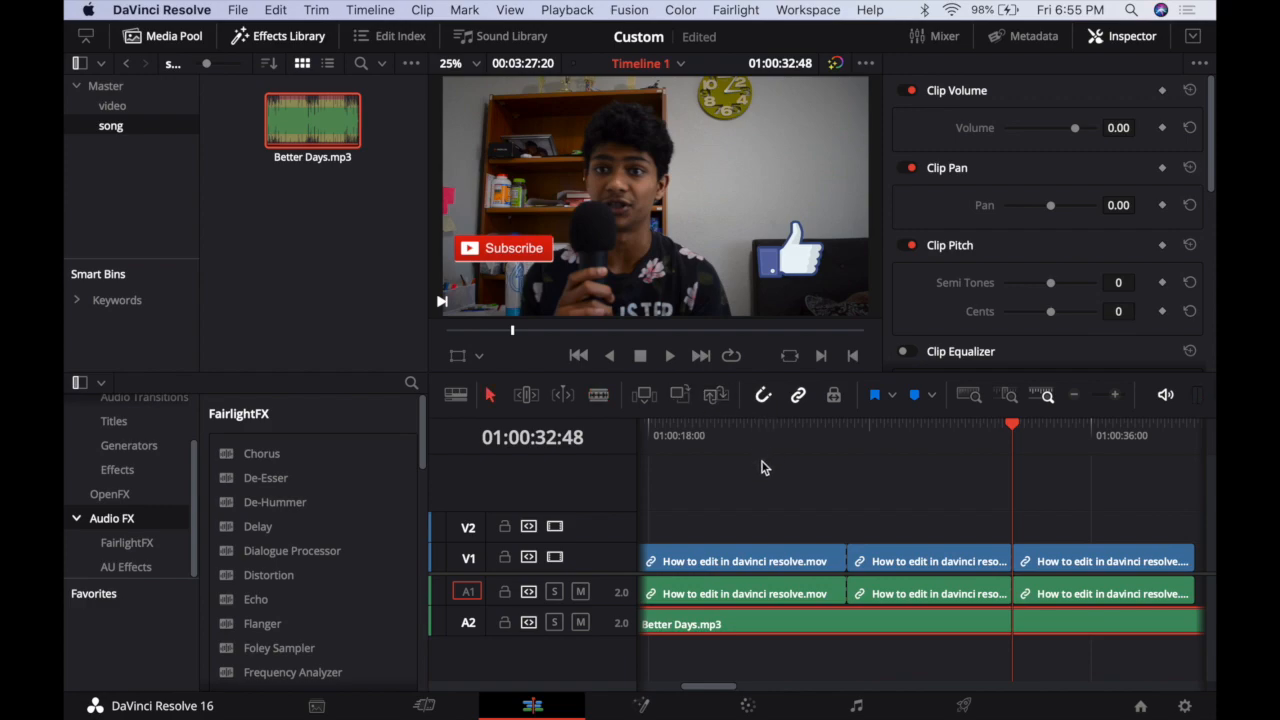
{"action": "left_click", "coordinate": [904, 567]}
{"action": "key", "text": "BackSpace"}
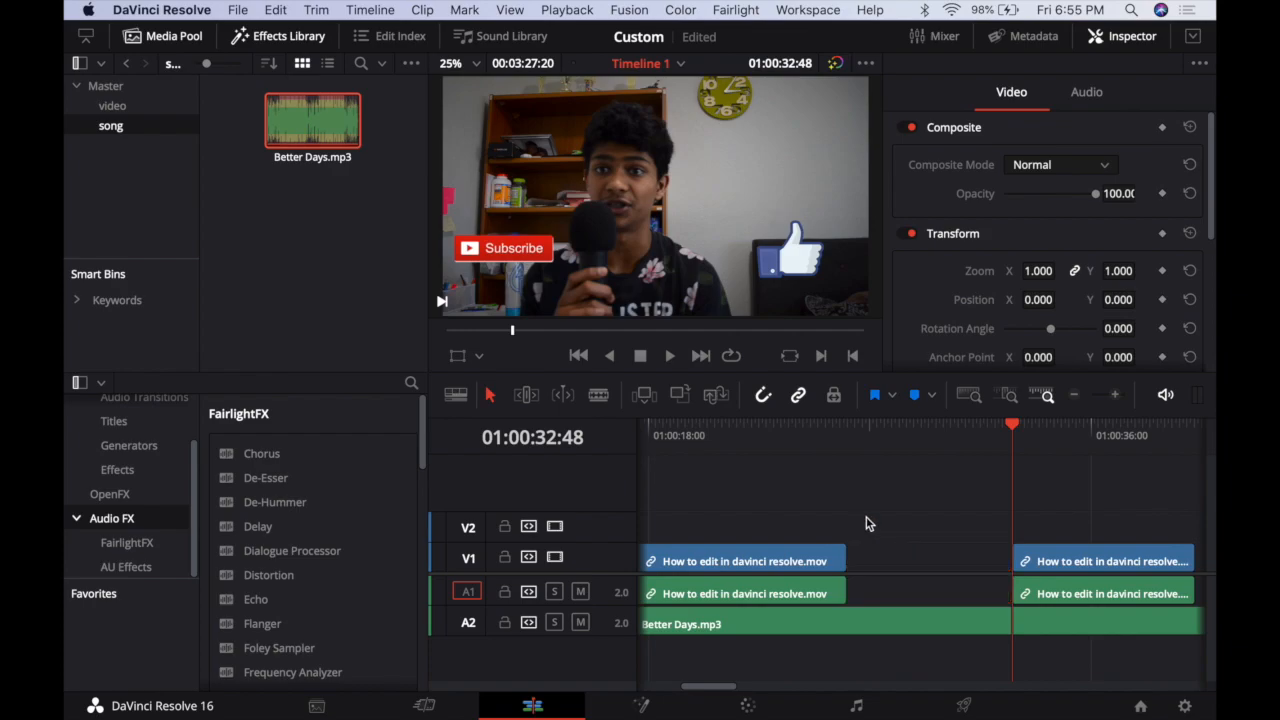
{"action": "left_click", "coordinate": [725, 568]}
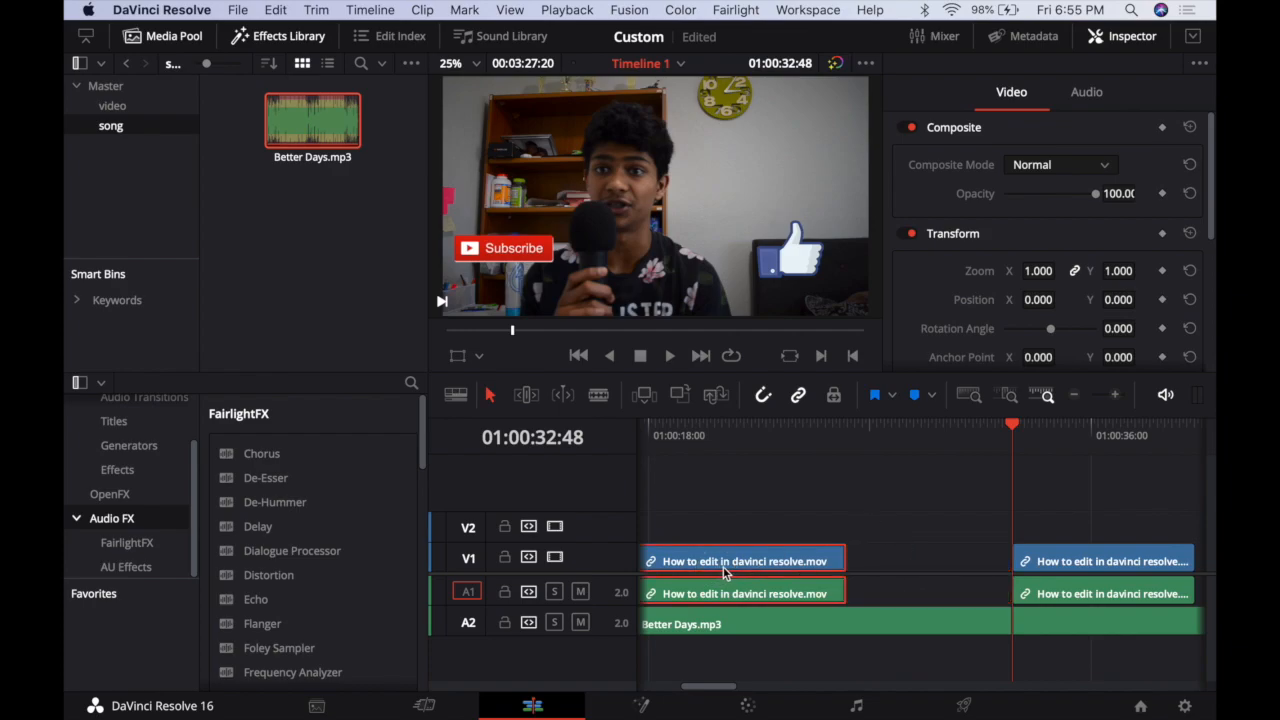
{"action": "key", "text": "BackSpace"}
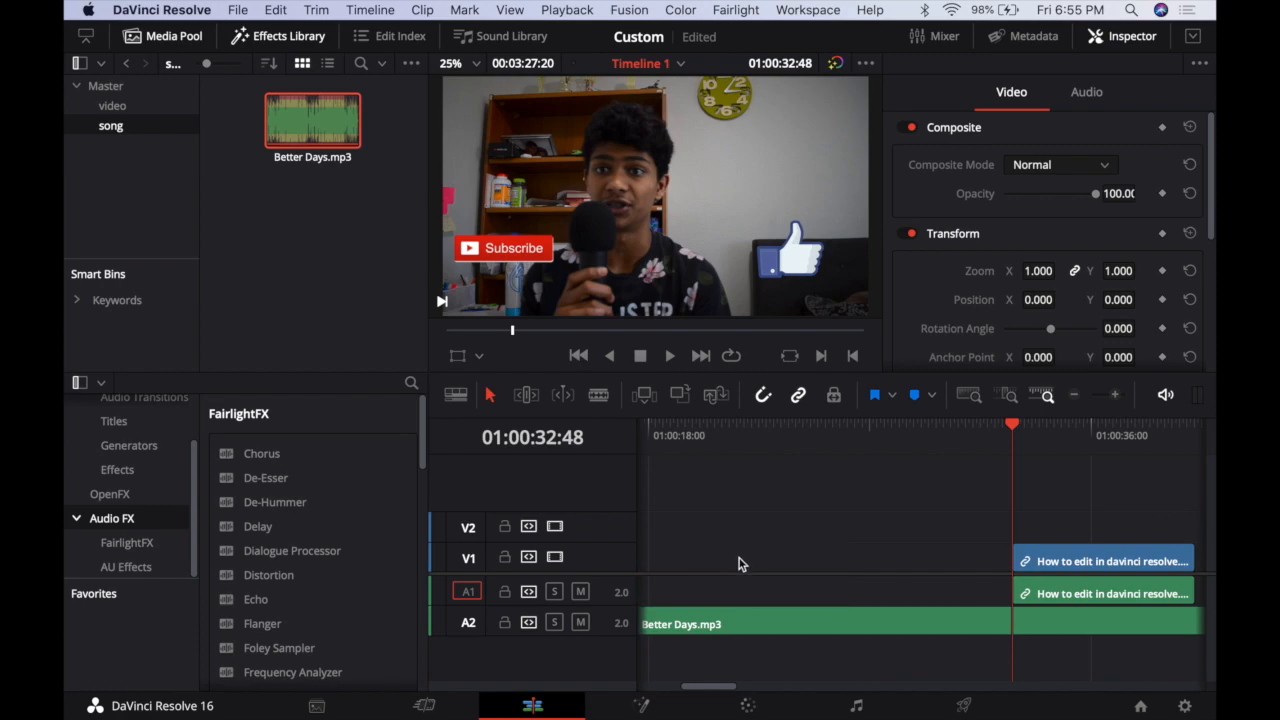
{"action": "left_click_drag", "start_coordinate": [1062, 572], "coordinate": [910, 598]}
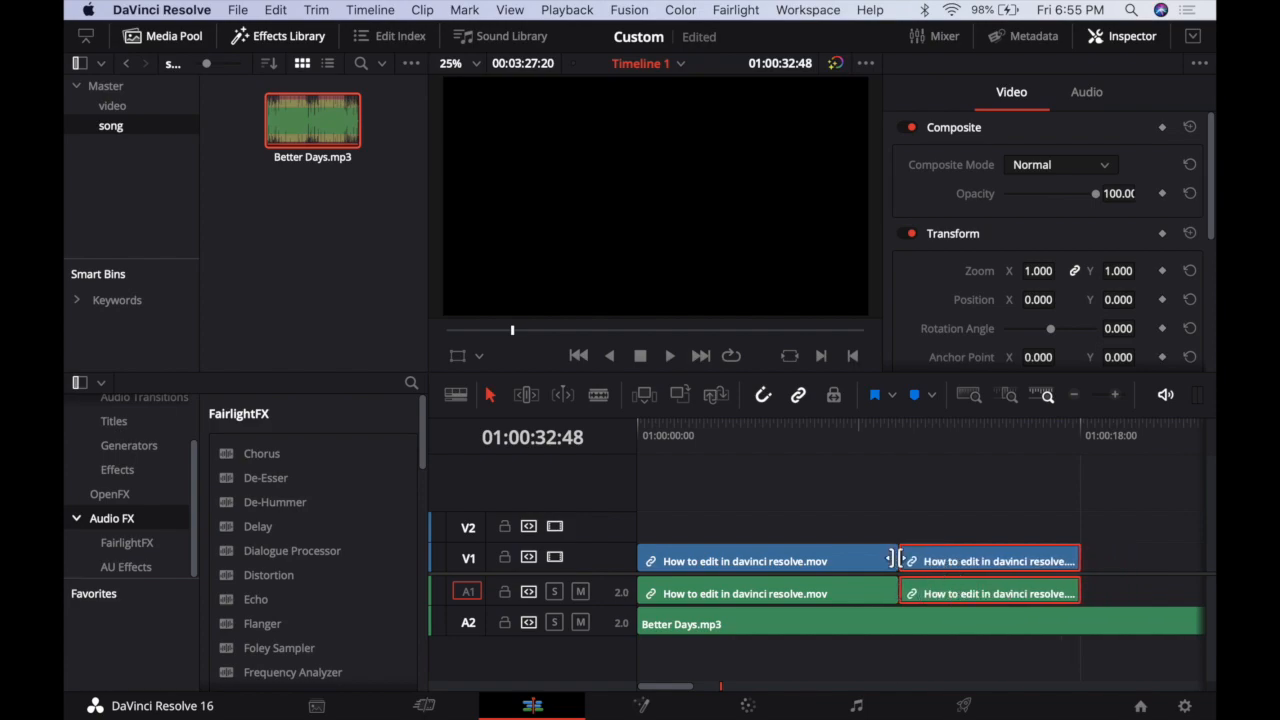
Unlink the video and audio of the first How to edit in davinci resolve.mov segment
{"action": "left_click", "coordinate": [795, 588]}
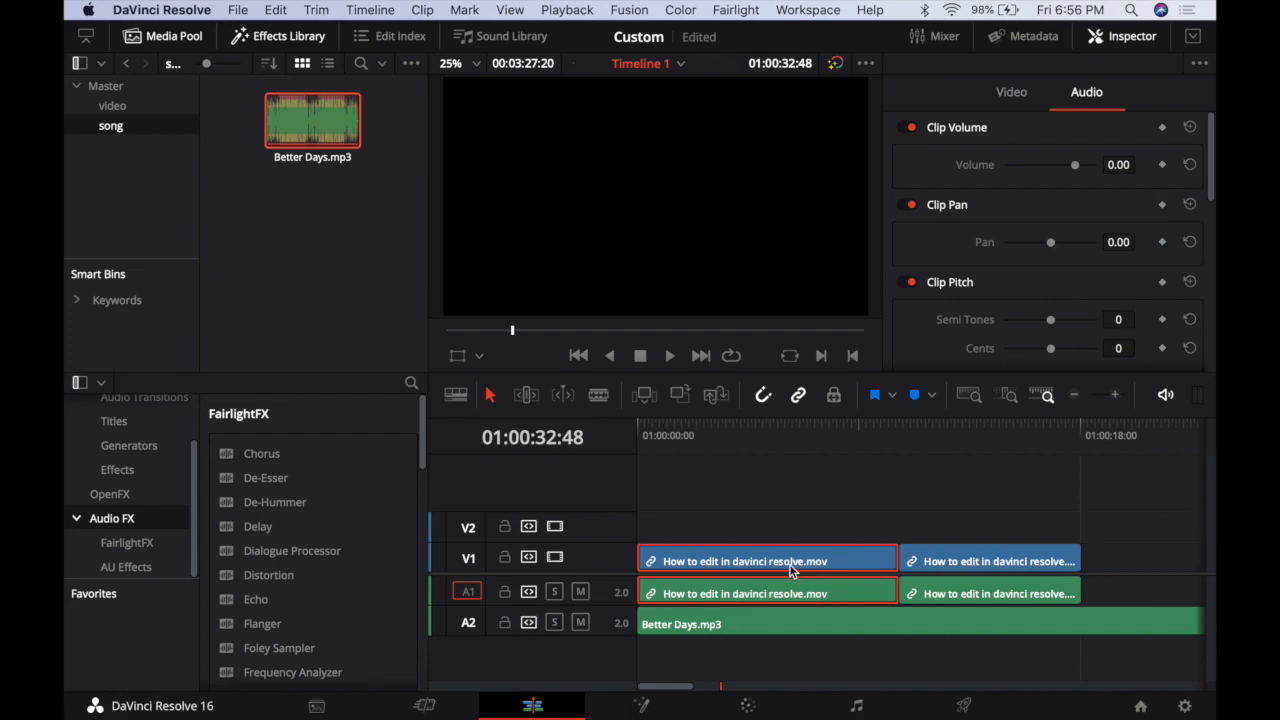
{"action": "right_click", "coordinate": [790, 563]}
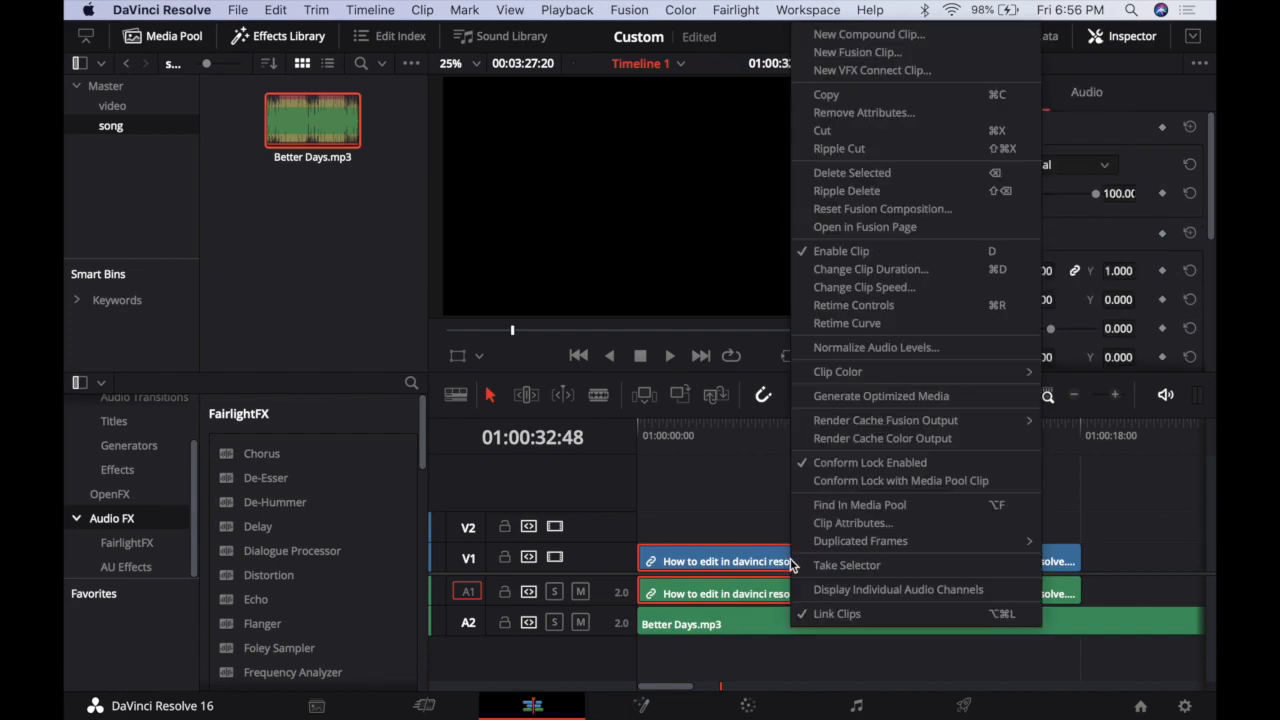
{"action": "left_click", "coordinate": [820, 614]}
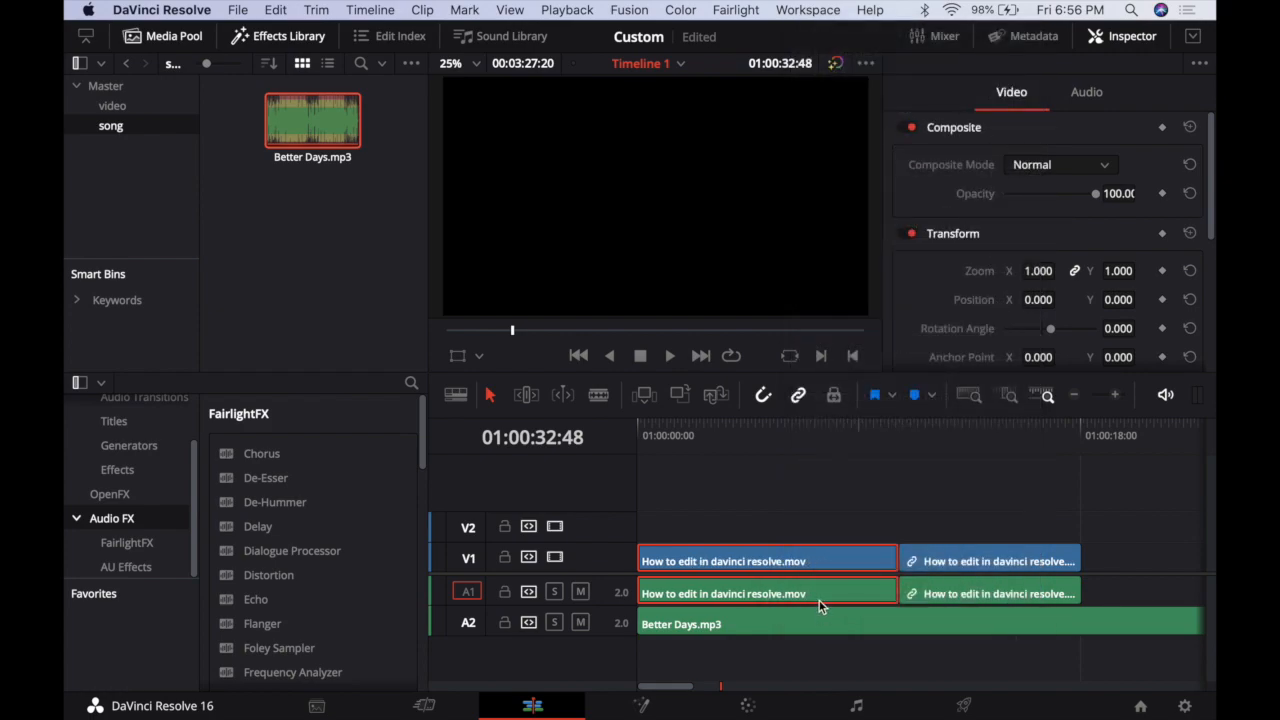
Delete only the first segment's unlinked audio from A1, and undo that deletion
{"action": "left_click", "coordinate": [826, 597]}
{"action": "left_click", "coordinate": [955, 584]}
{"action": "left_click", "coordinate": [826, 598]}
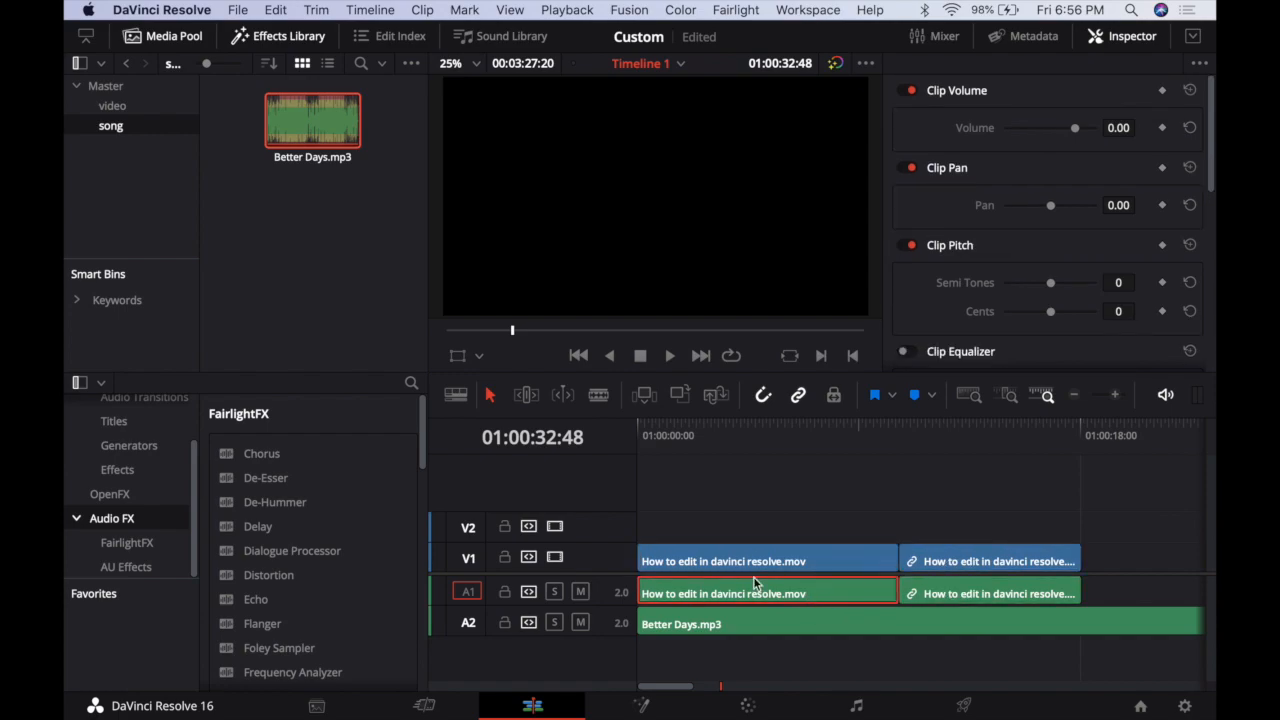
{"action": "key", "text": "BackSpace"}
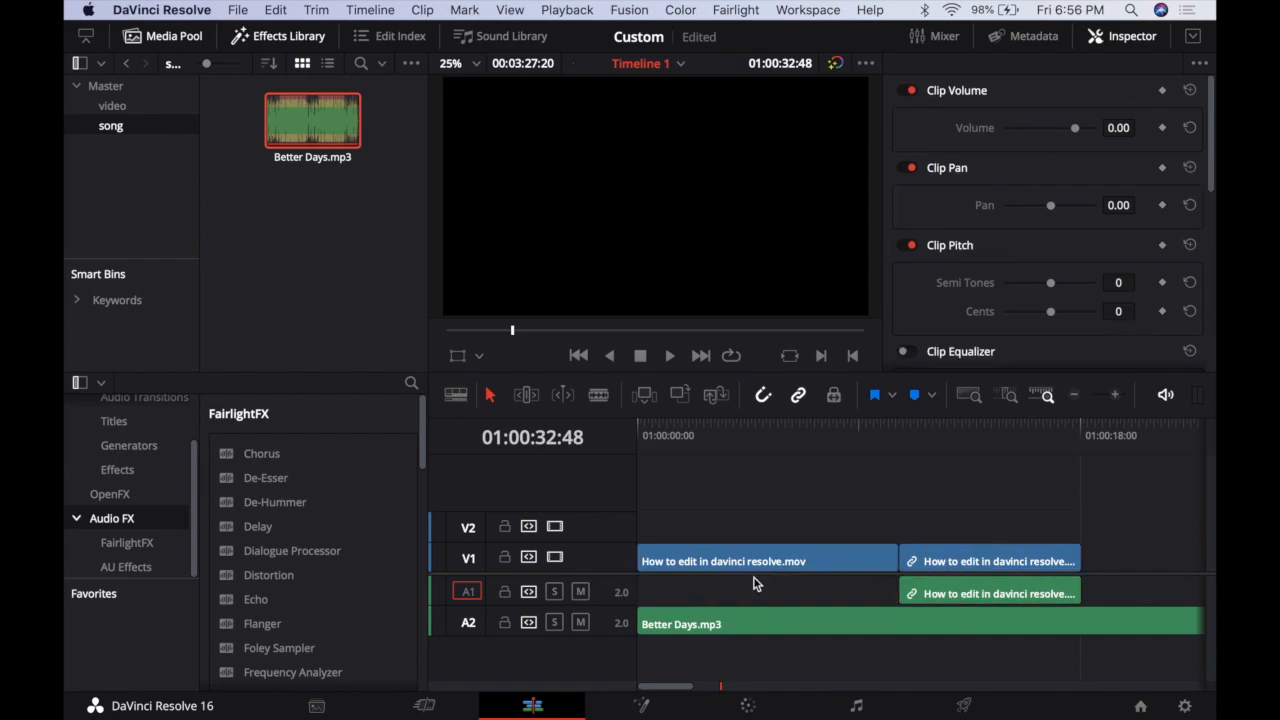
{"action": "key", "text": "super+z"}
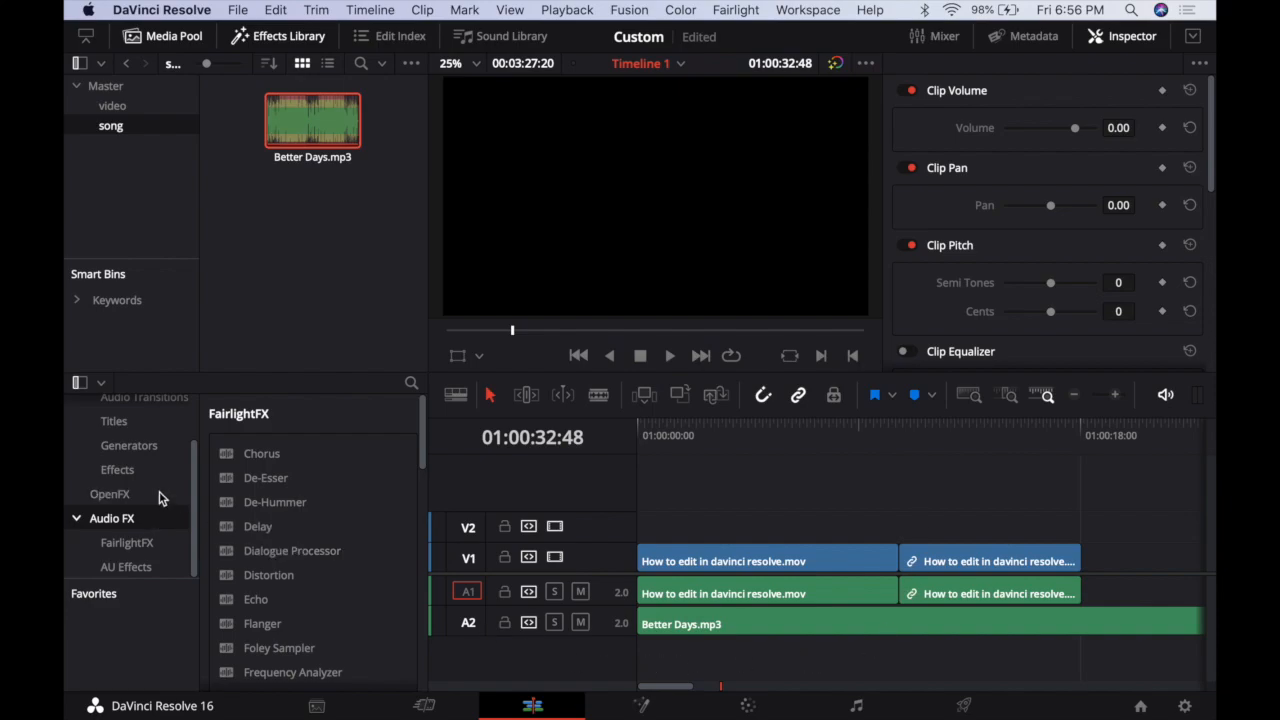
Browse the Titles in the effects library and place an L Lower 3rd title at the timeline start on V2
{"action": "left_click", "coordinate": [113, 421]}
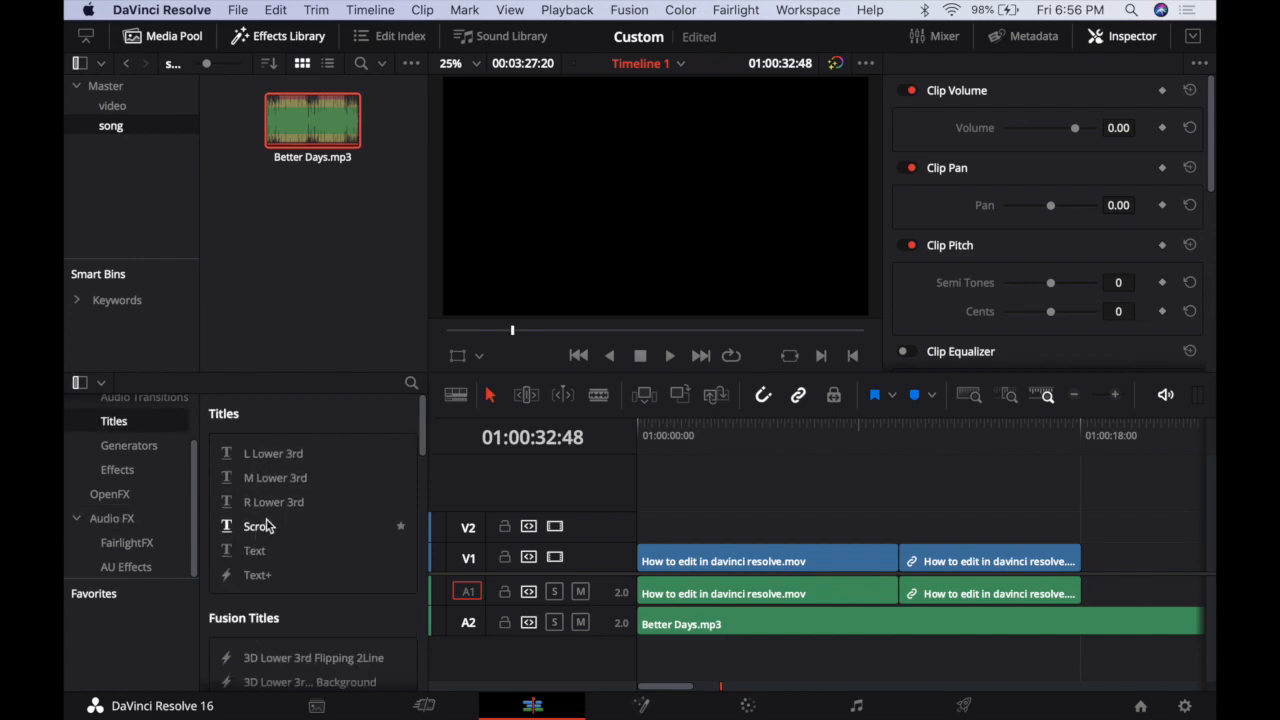
{"action": "scroll", "coordinate": [277, 512], "scroll_direction": "down", "scroll_amount": 10}
{"action": "scroll", "coordinate": [277, 512], "scroll_direction": "up", "scroll_amount": 2}
{"action": "scroll", "coordinate": [280, 512], "scroll_direction": "down", "scroll_amount": 10}
{"action": "scroll", "coordinate": [320, 495], "scroll_direction": "up", "scroll_amount": 13}
{"action": "scroll", "coordinate": [333, 490], "scroll_direction": "up", "scroll_amount": 6}
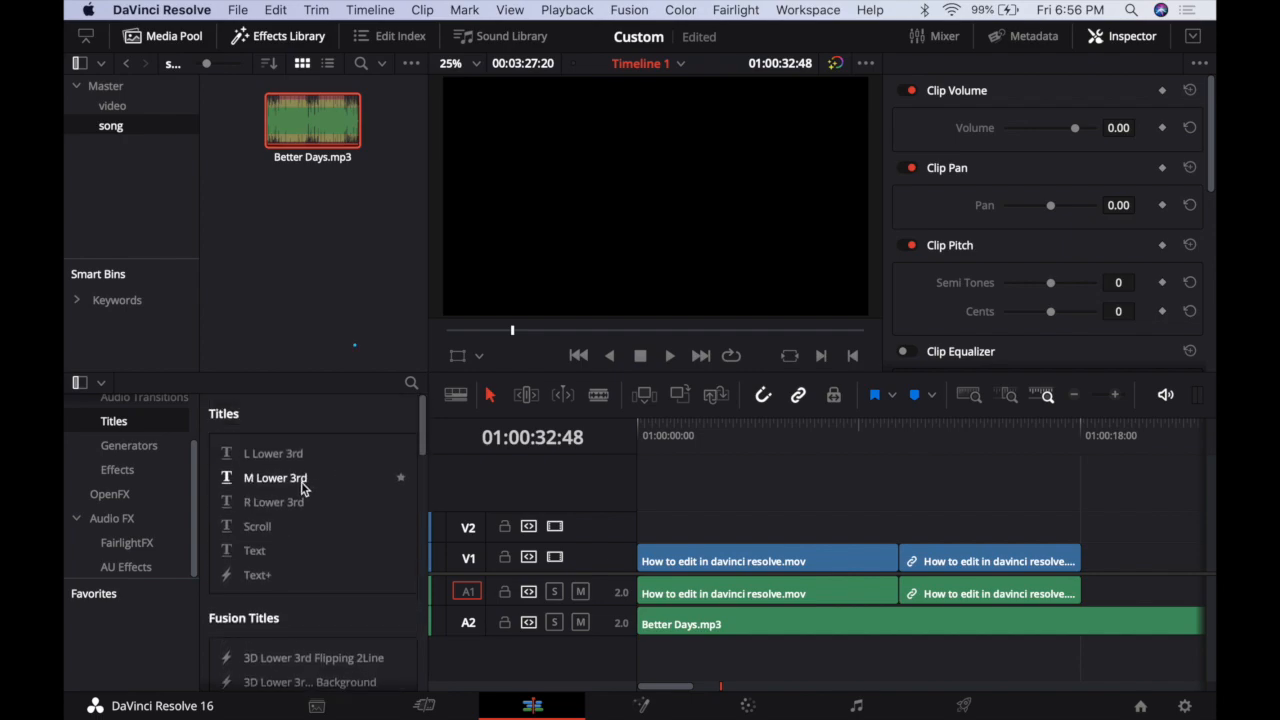
{"action": "left_click_drag", "start_coordinate": [258, 455], "coordinate": [640, 527]}
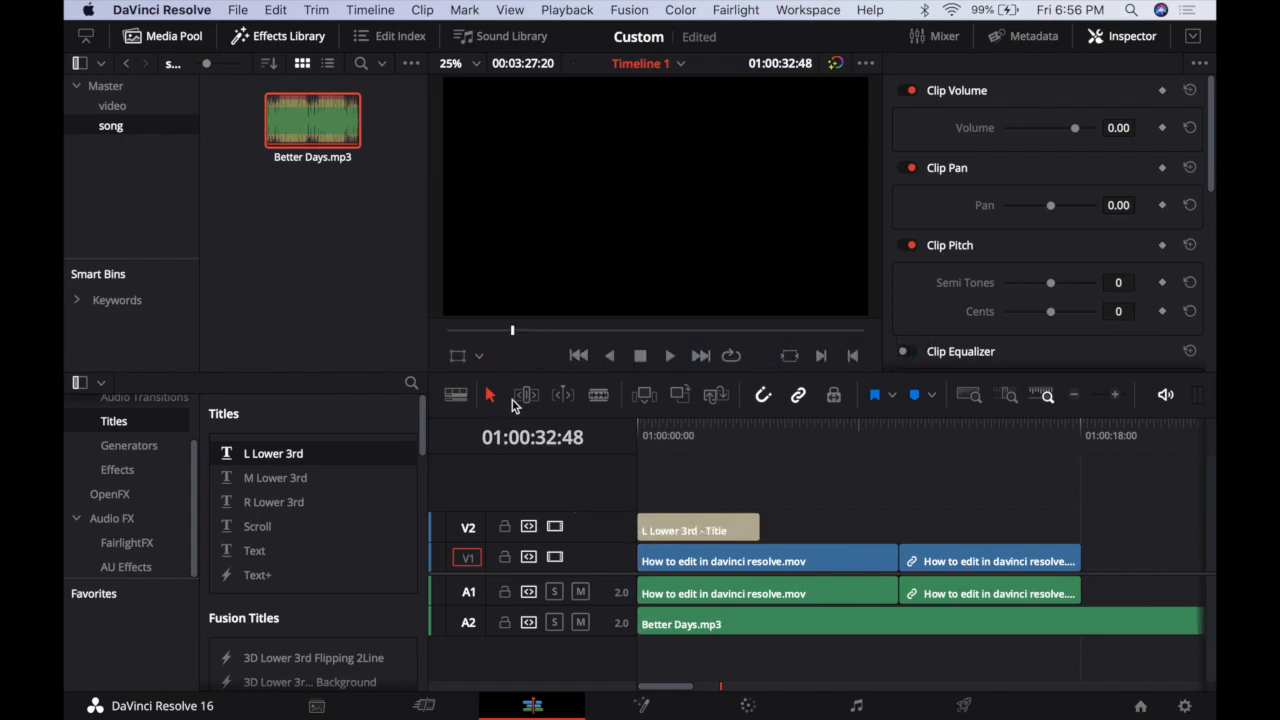
Play the timeline from its start to 01:00:01:00, and trim the end of the V2 title to that point
{"action": "key", "text": "space"}
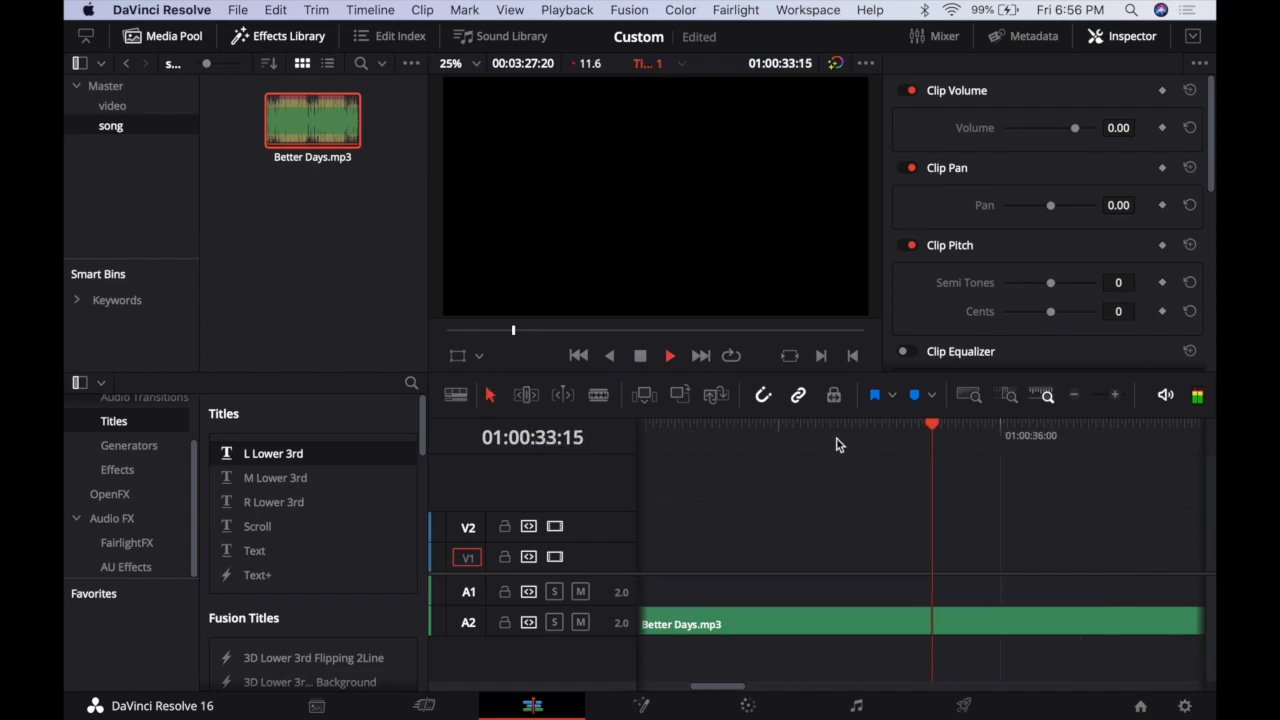
{"action": "key", "text": "space"}
{"action": "left_click_drag", "start_coordinate": [940, 430], "coordinate": [163, 414]}
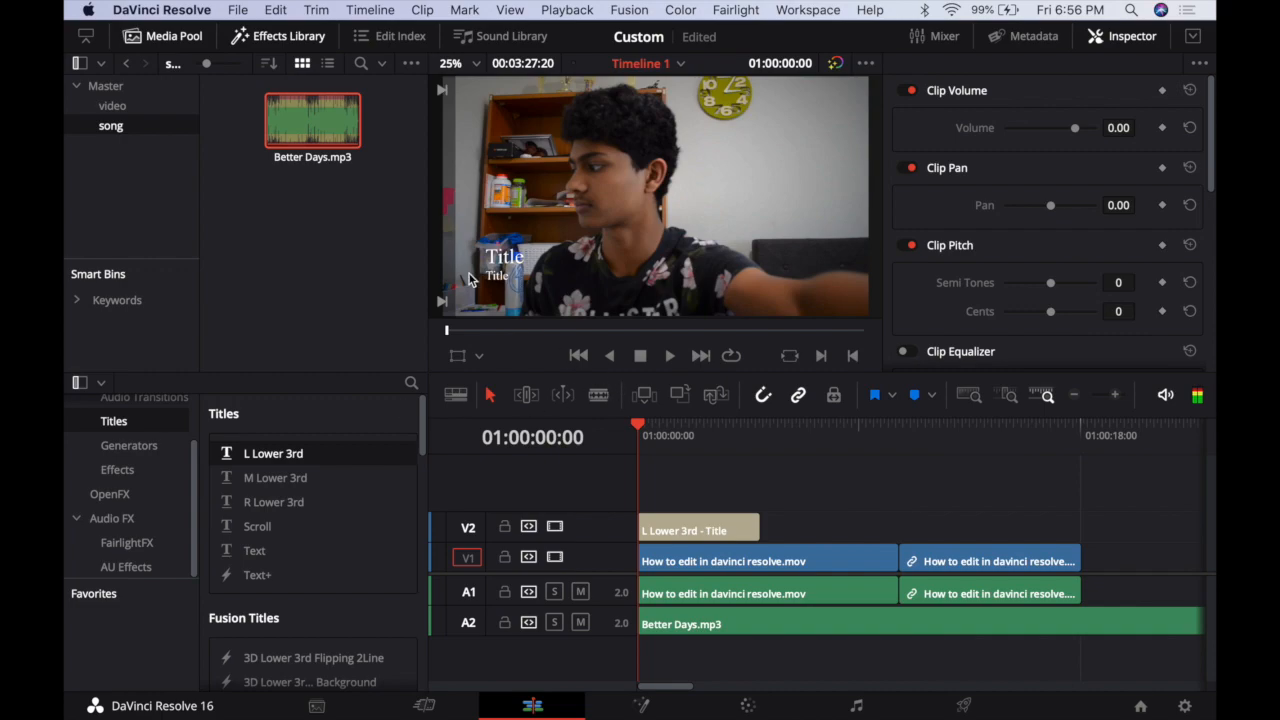
{"action": "key", "text": "XF86AudioRaiseVolume"}
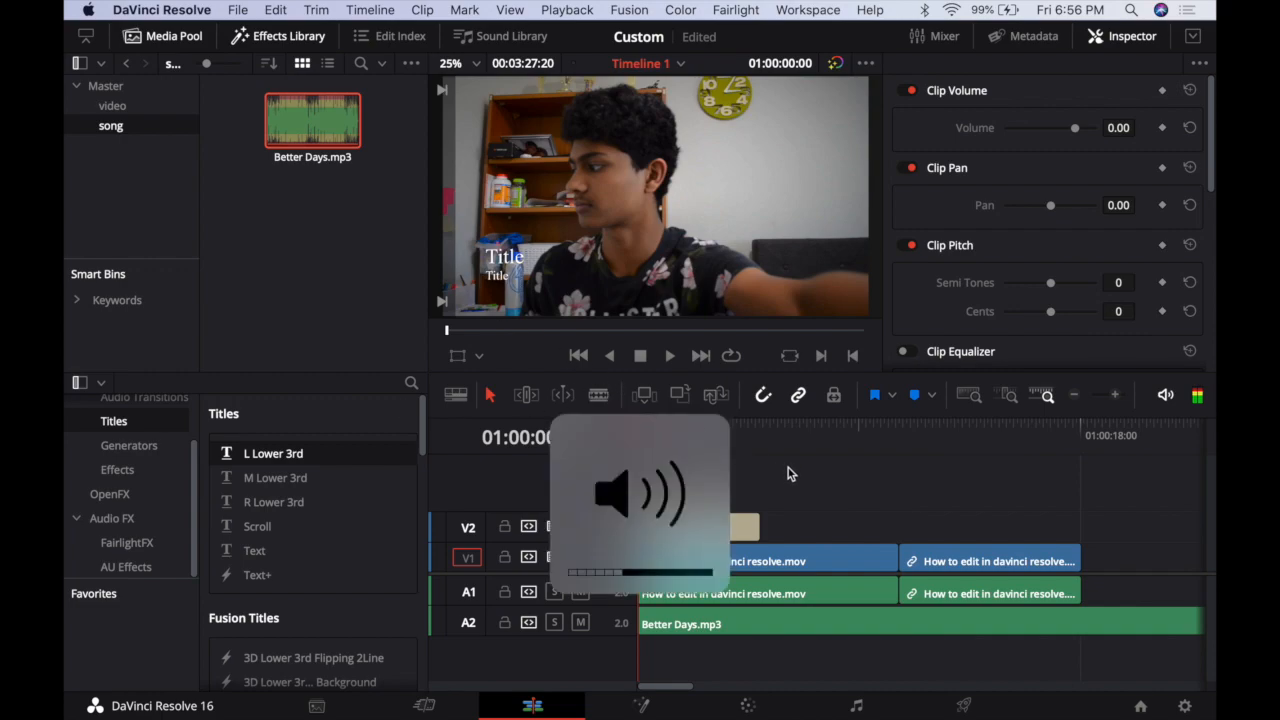
{"action": "left_click", "coordinate": [674, 363]}
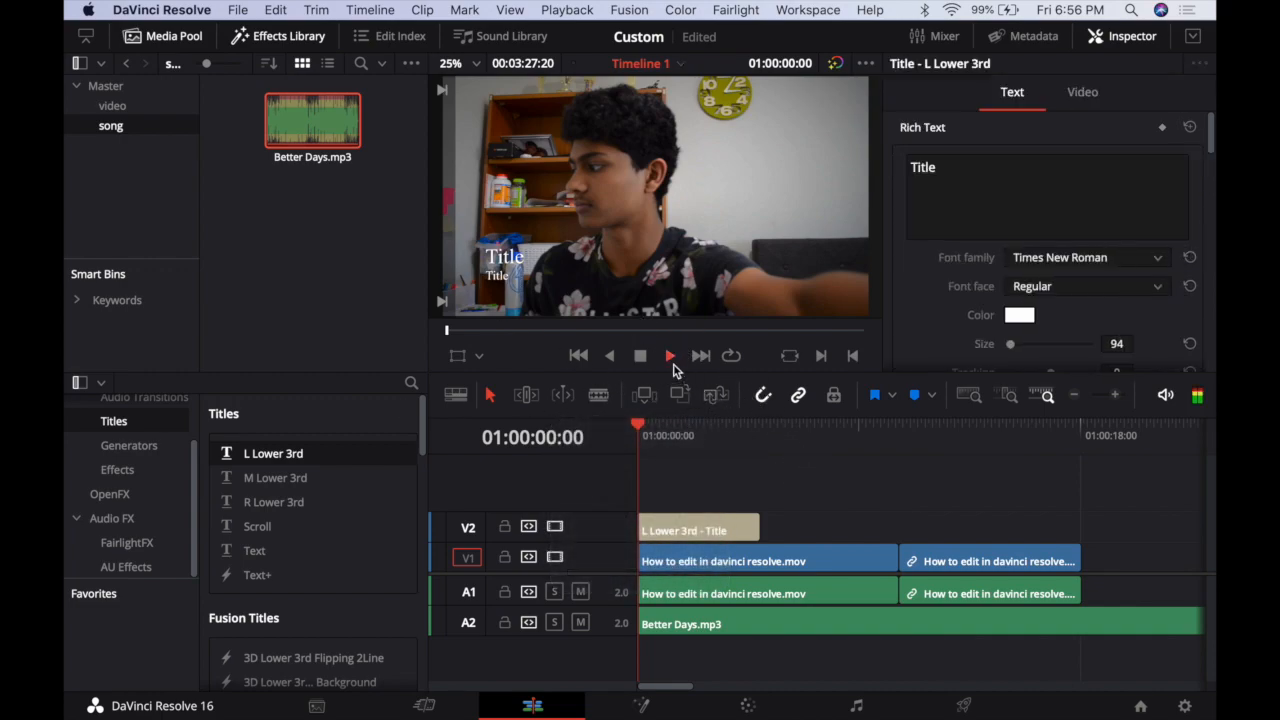
{"action": "left_click", "coordinate": [671, 360]}
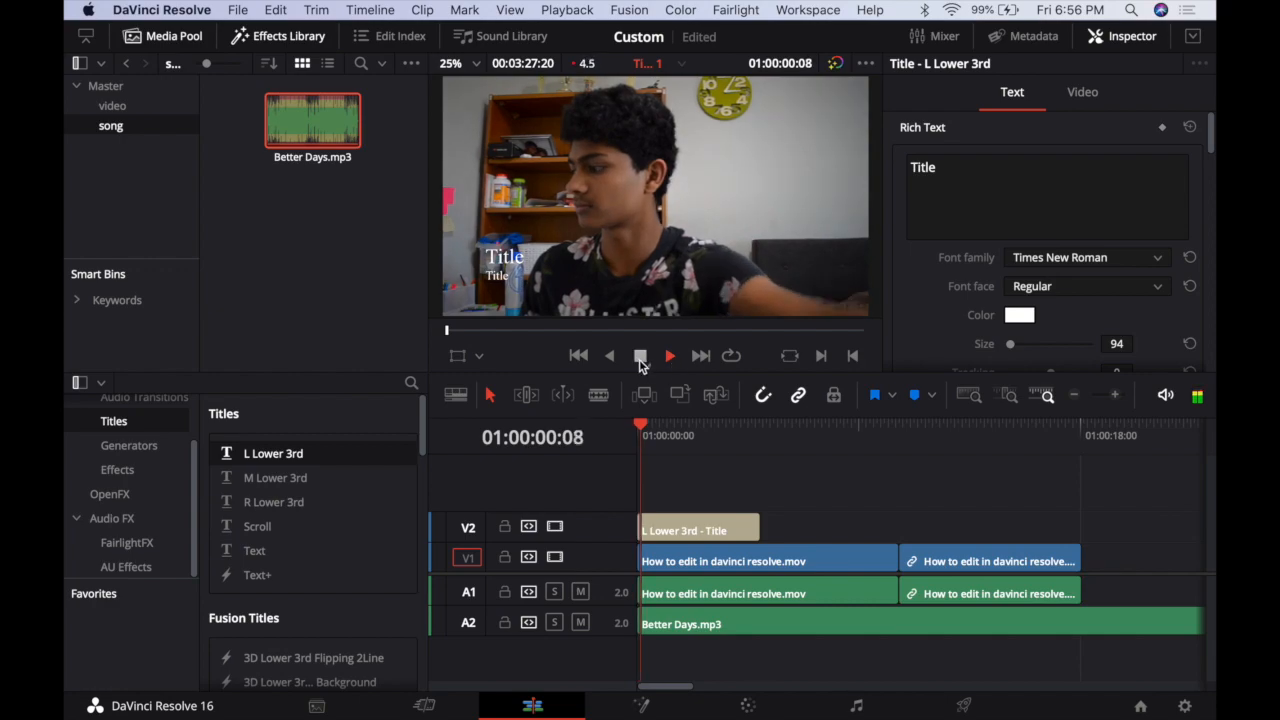
{"action": "left_click", "coordinate": [640, 356]}
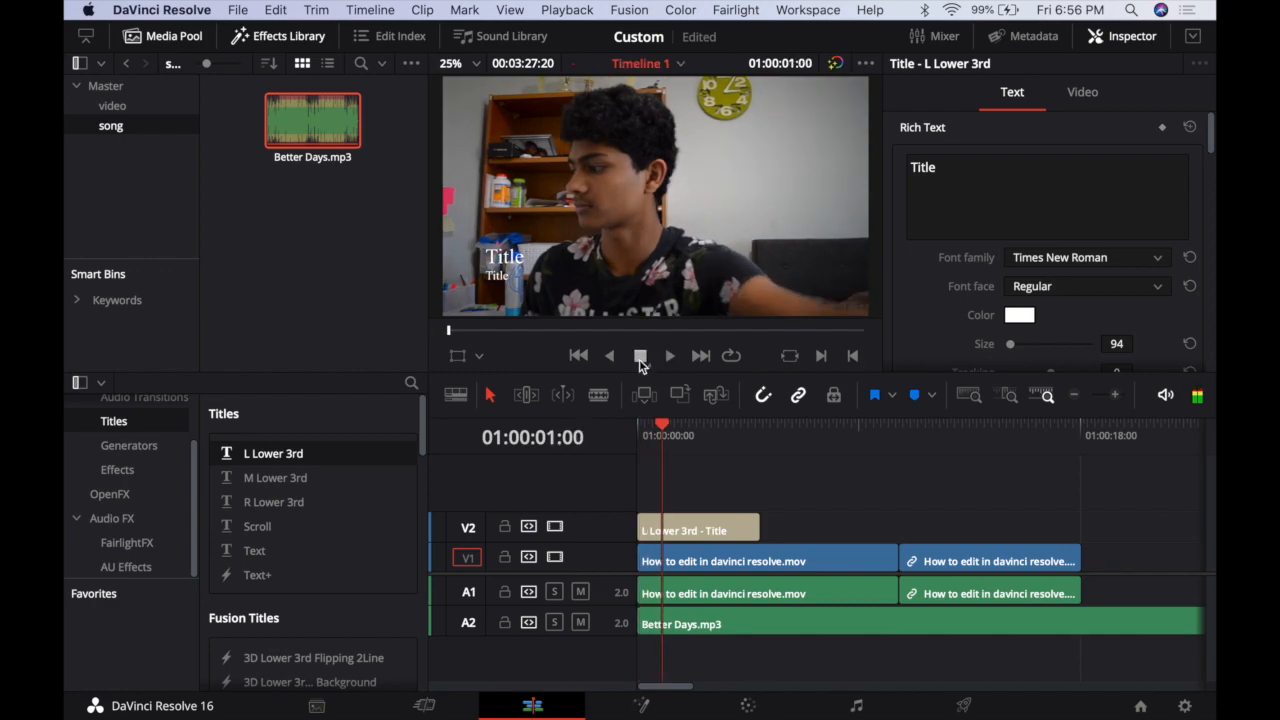
{"action": "left_click_drag", "start_coordinate": [758, 524], "coordinate": [662, 528]}
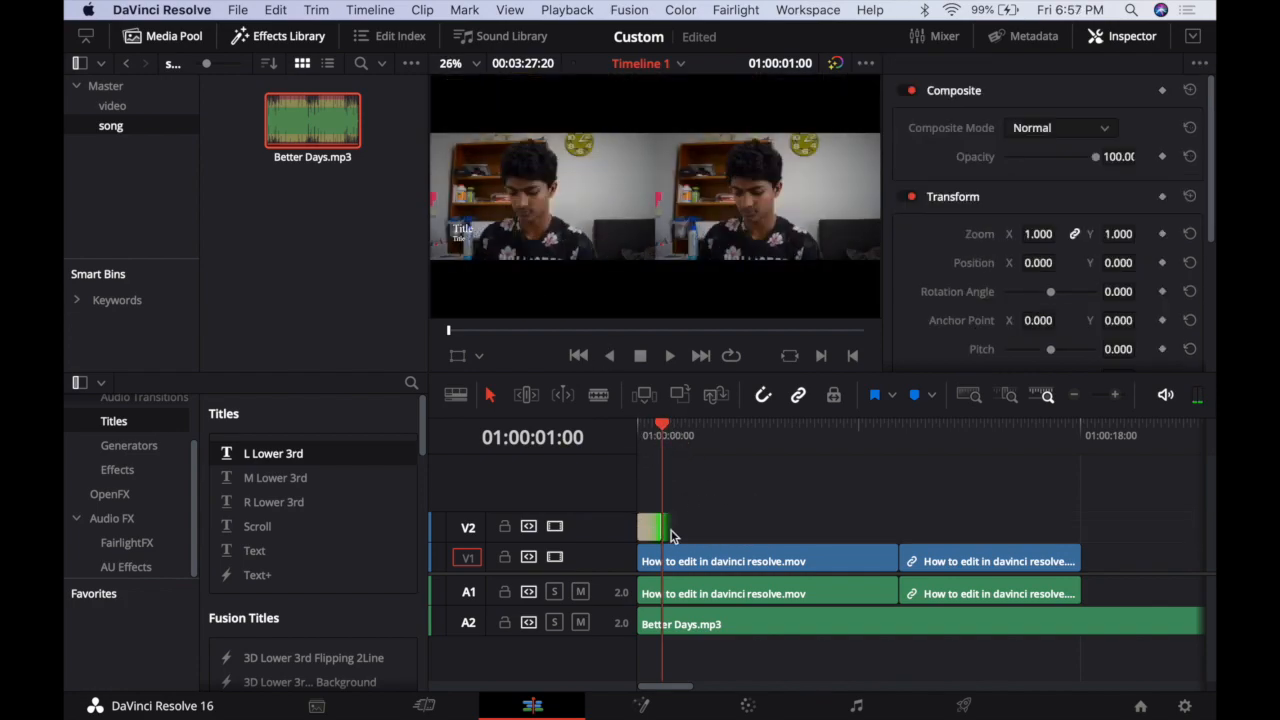
Return the playhead to the timeline start and clear the upper text line of the L Lower 3rd title
{"action": "key", "text": "Home"}
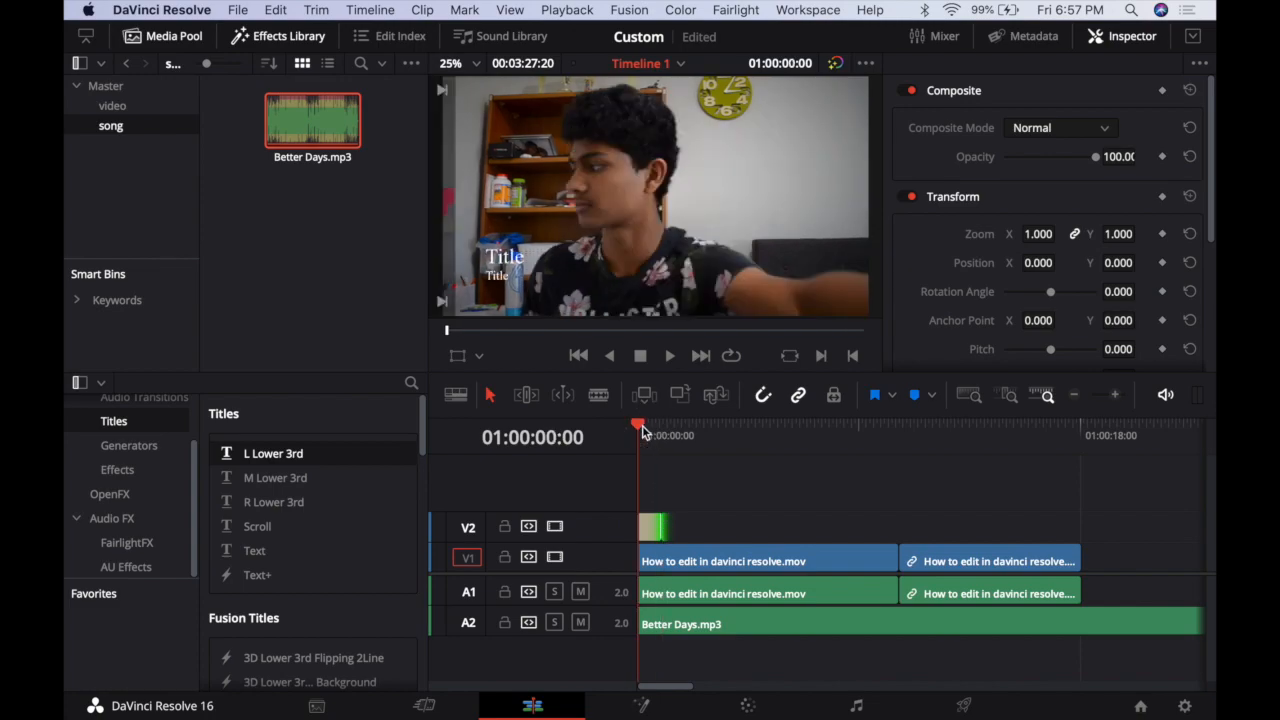
{"action": "left_click", "coordinate": [503, 268]}
{"action": "left_click", "coordinate": [1000, 180]}
{"action": "key", "text": "BackSpace"}
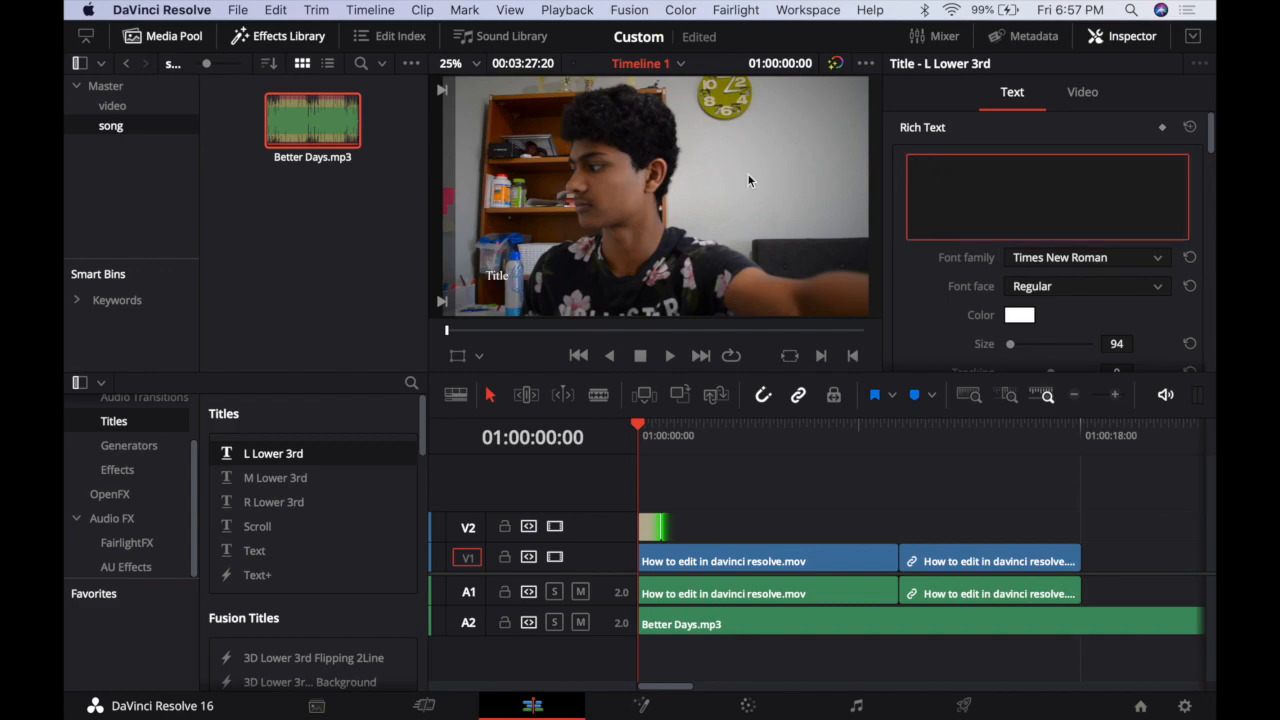
Move the title's smaller text line down near the frame's lower edge and replace its text with the presenter's first name
{"action": "left_click_drag", "start_coordinate": [496, 258], "coordinate": [493, 276]}
{"action": "double_click", "coordinate": [496, 299]}
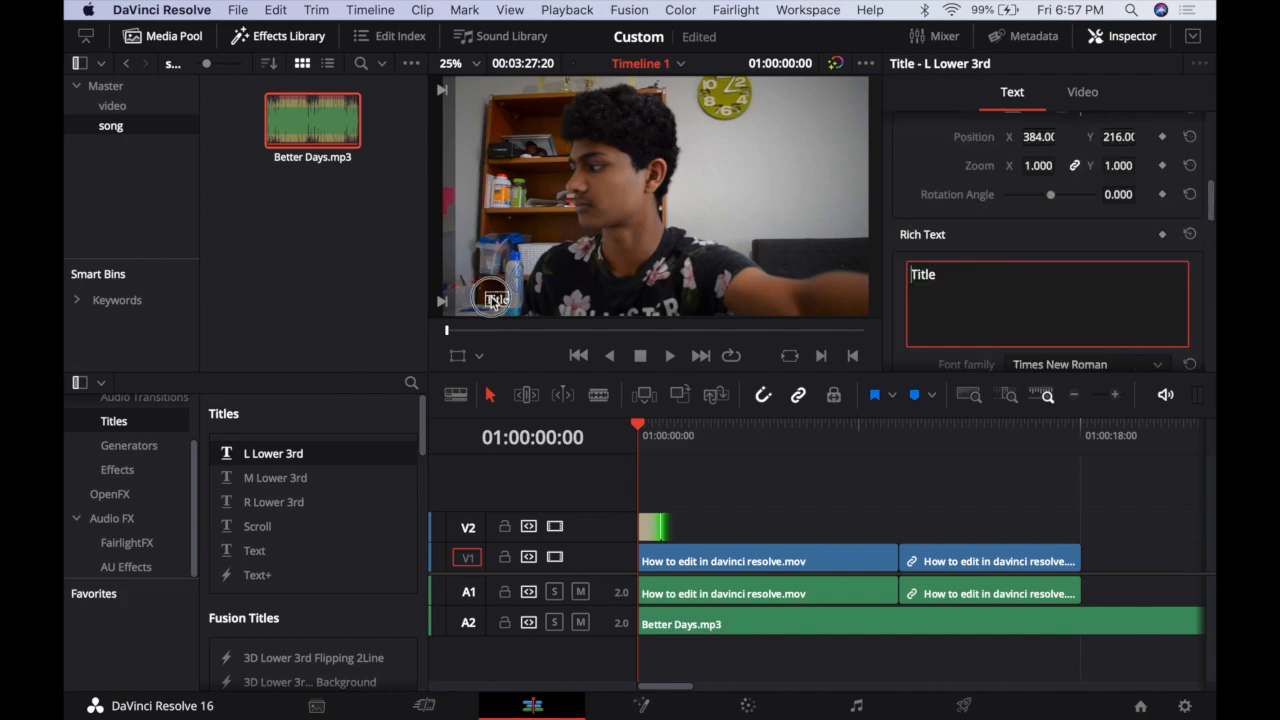
{"action": "key", "text": "BackSpace"}
{"action": "type", "text": "Pramukh"}
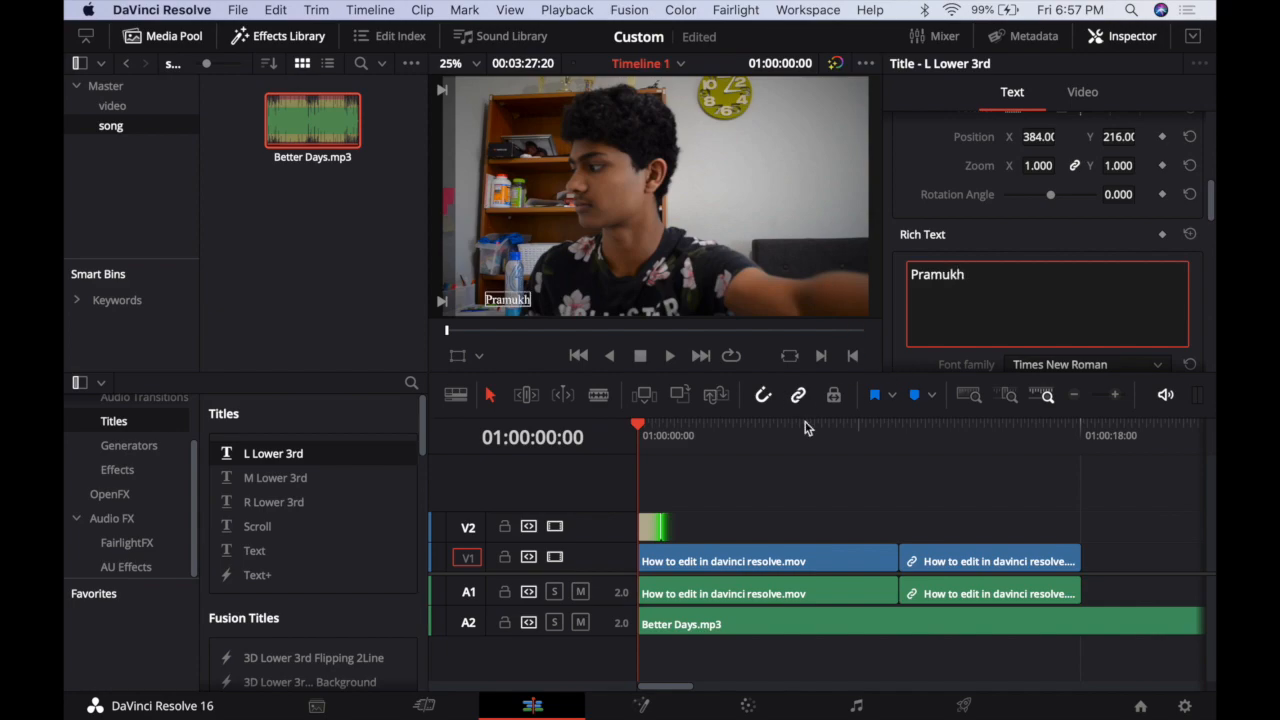
{"action": "left_click", "coordinate": [817, 497]}
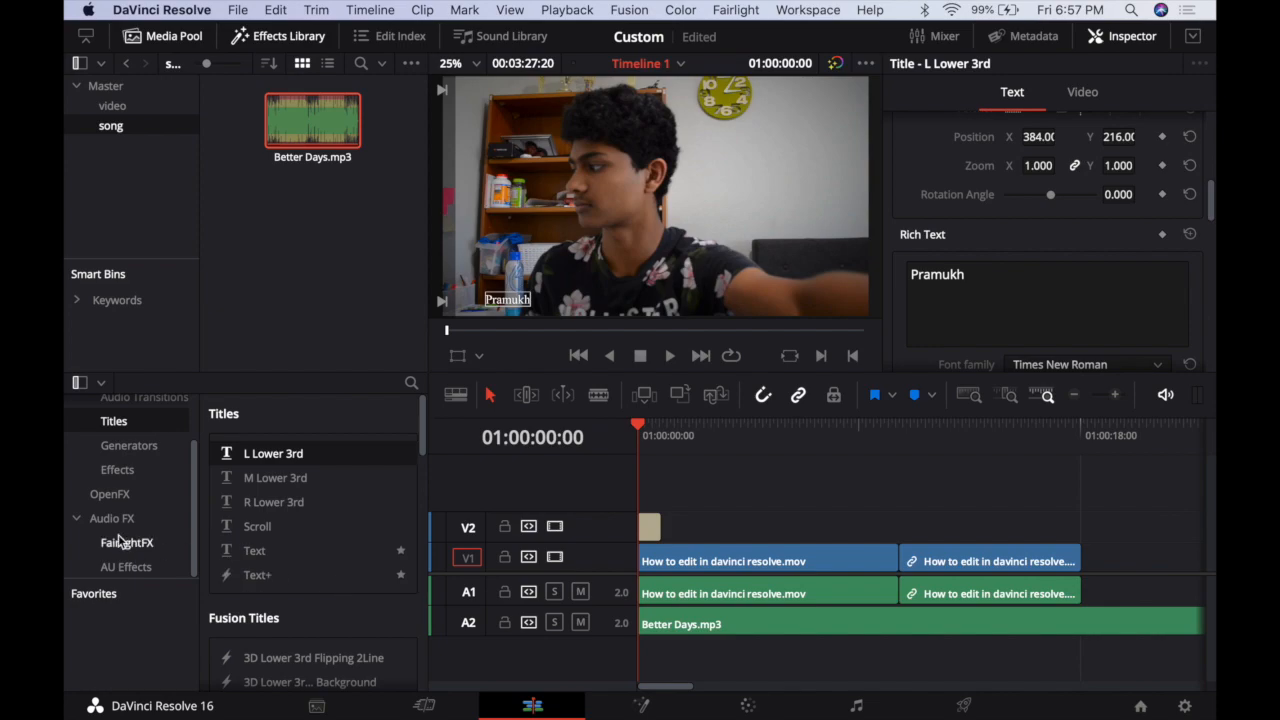
Review the Effects, OpenFX and FairlightFX categories of the effects library, with the Toolbox group collapsed
{"action": "left_click", "coordinate": [107, 475]}
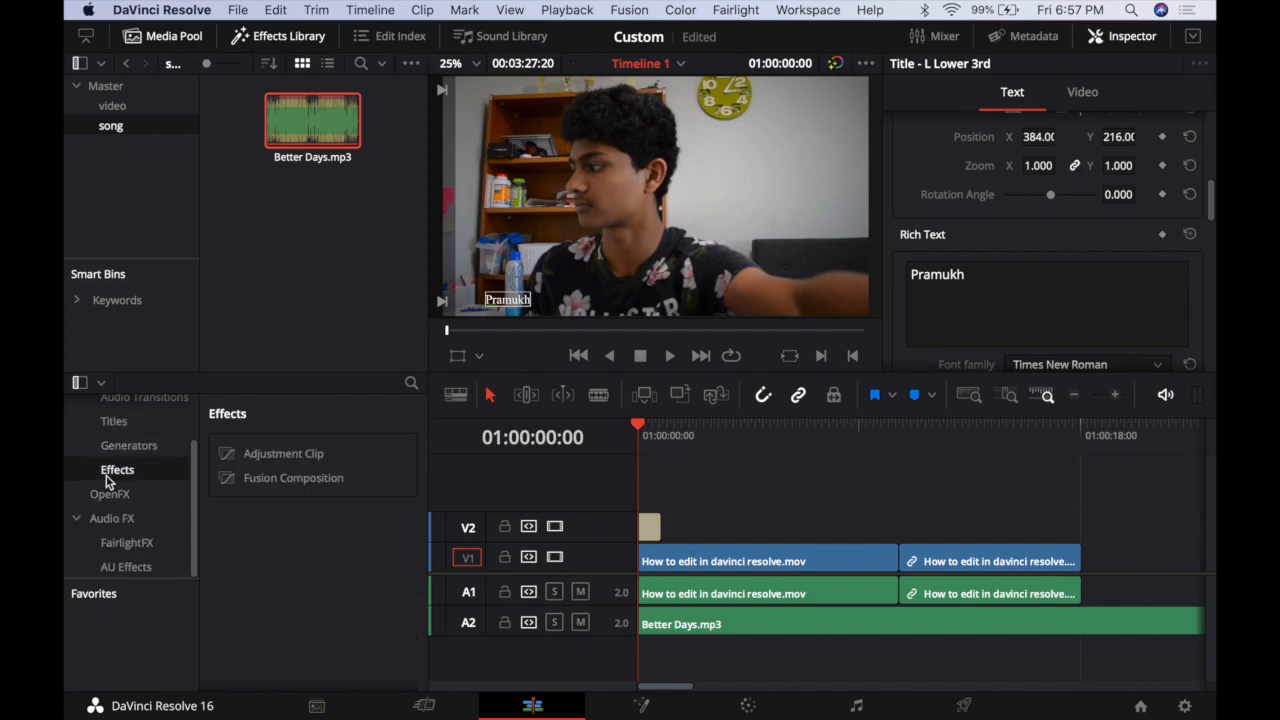
{"action": "left_click", "coordinate": [108, 492]}
{"action": "left_click_drag", "start_coordinate": [194, 468], "coordinate": [194, 400]}
{"action": "left_click", "coordinate": [78, 407]}
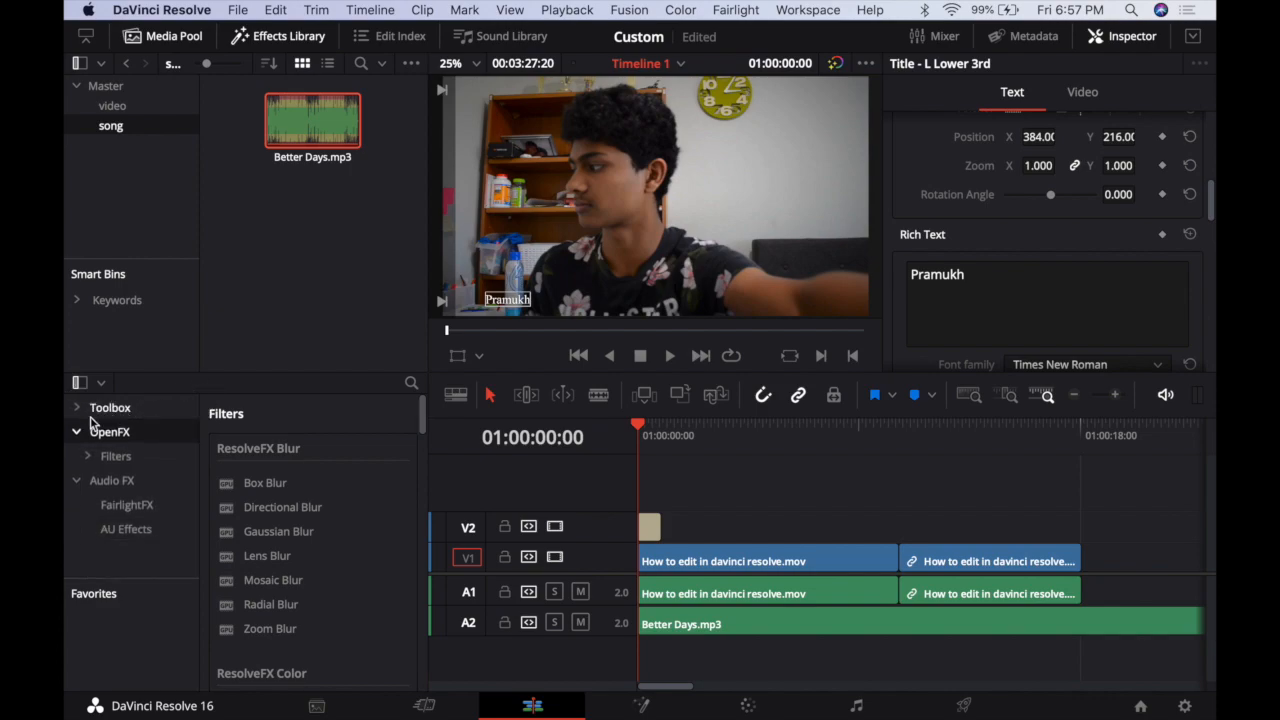
{"action": "left_click", "coordinate": [121, 508]}
{"action": "left_click", "coordinate": [96, 435]}
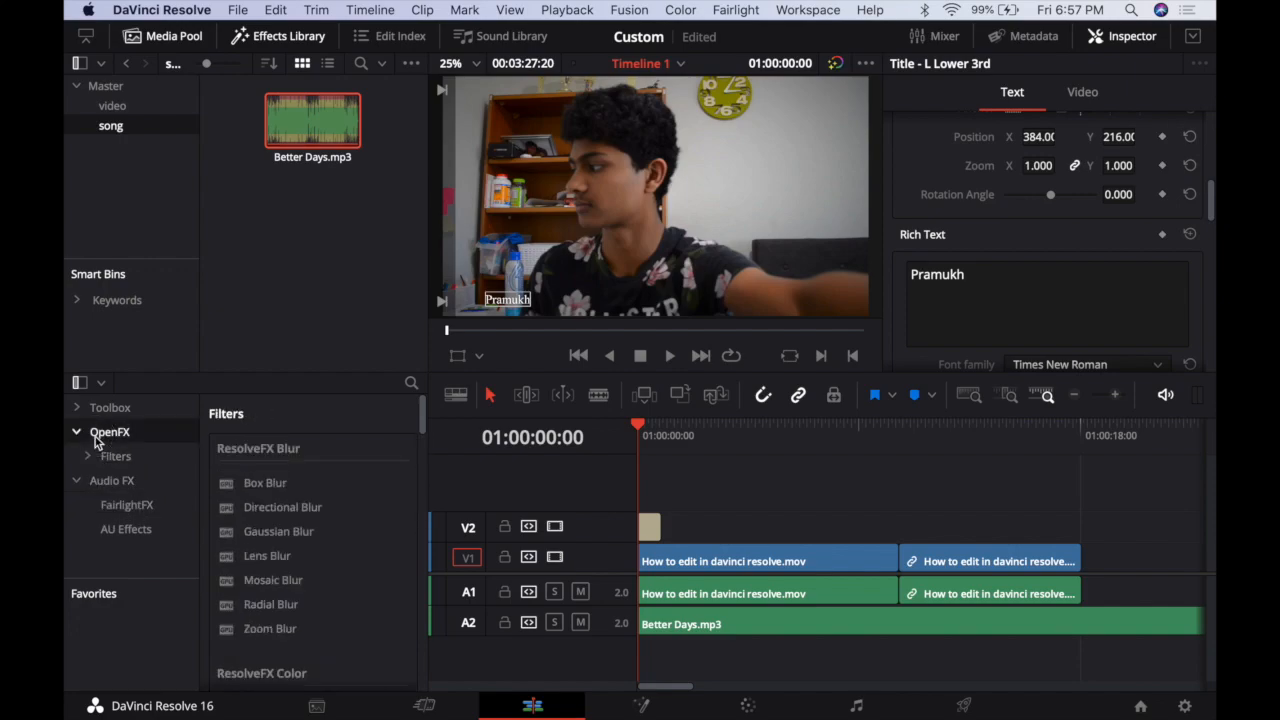
Apply the Cross Dissolve video transition from the Toolbox to the start of the first V1 clip
{"action": "left_click", "coordinate": [96, 410]}
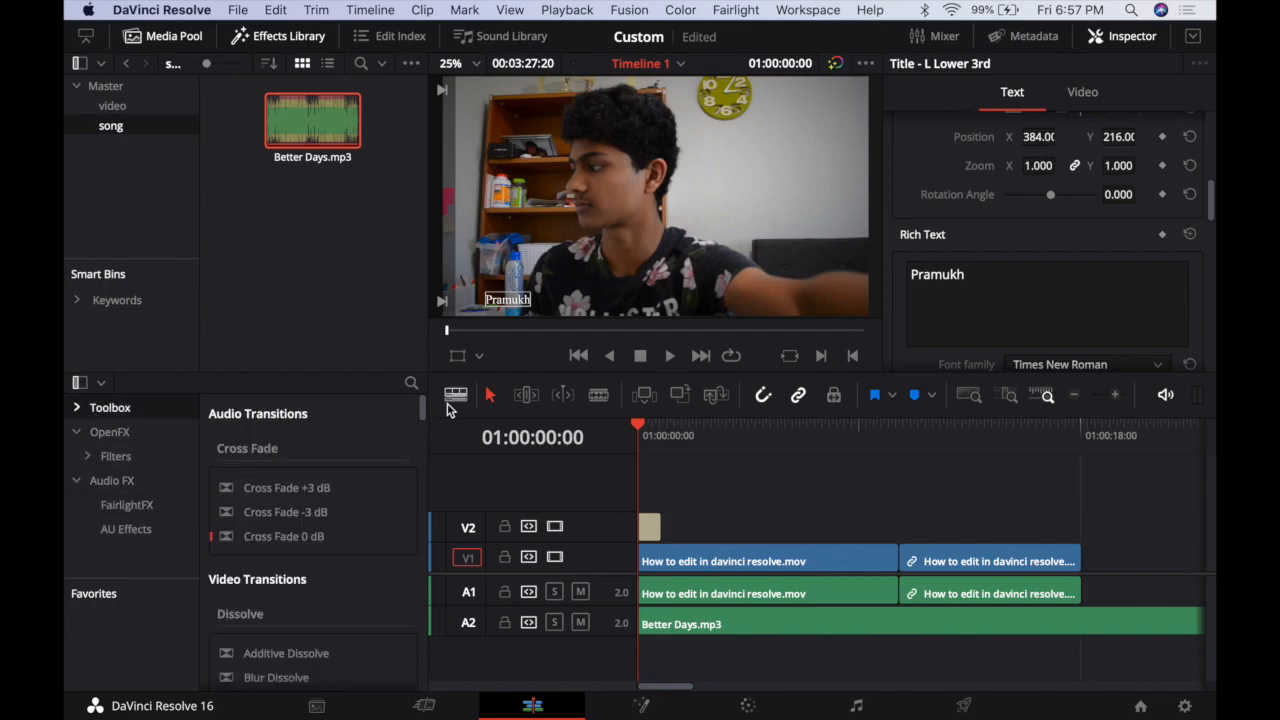
{"action": "left_click_drag", "start_coordinate": [421, 410], "coordinate": [422, 428]}
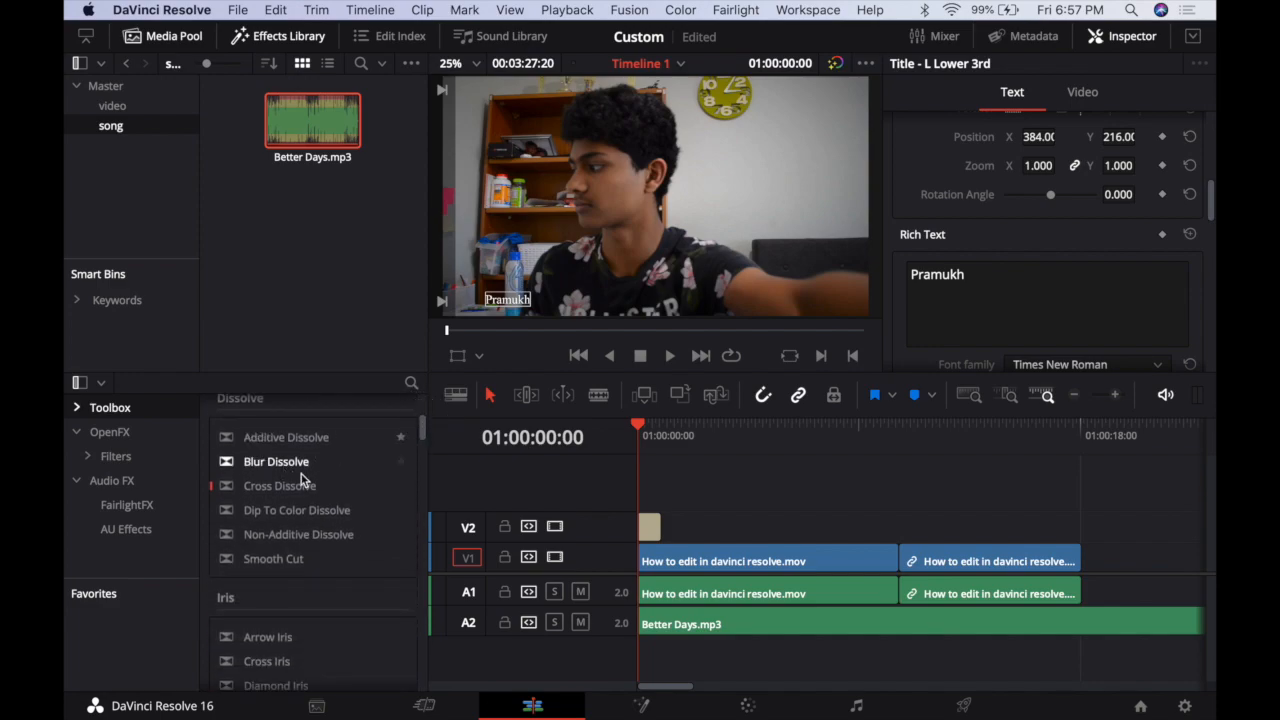
{"action": "left_click", "coordinate": [297, 486]}
{"action": "left_click_drag", "start_coordinate": [297, 486], "coordinate": [652, 563]}
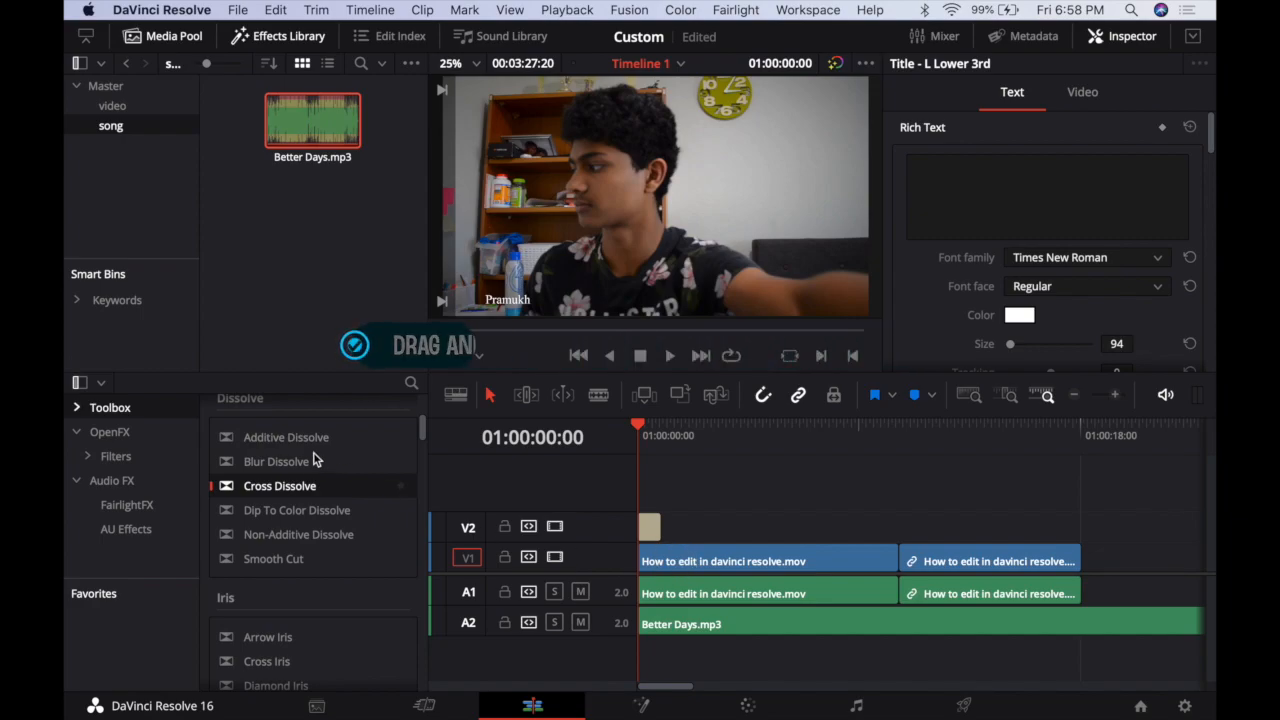
{"action": "left_click_drag", "start_coordinate": [238, 487], "coordinate": [647, 556]}
{"action": "left_click_drag", "start_coordinate": [287, 486], "coordinate": [675, 560]}
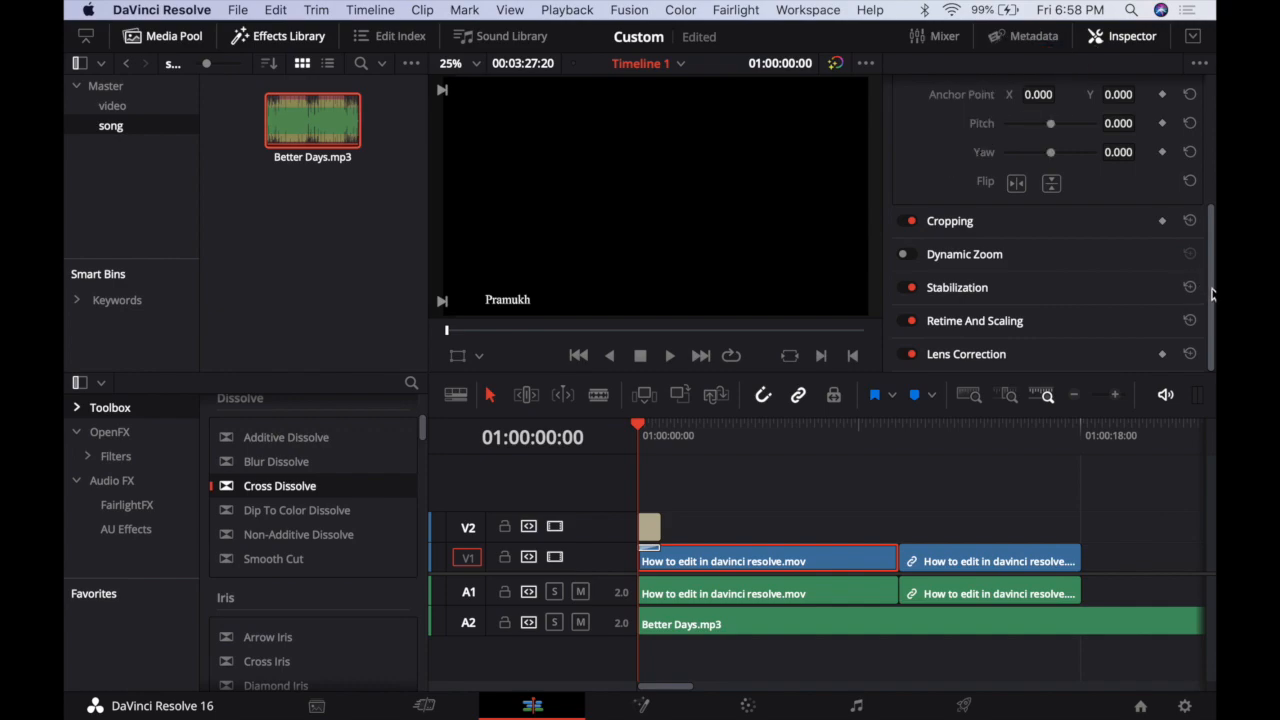
Set the first V1 clip's zoom to 1.490 and its rotation angle to about 345.74
{"action": "scroll", "coordinate": [1212, 293], "scroll_direction": "up", "scroll_amount": 5}
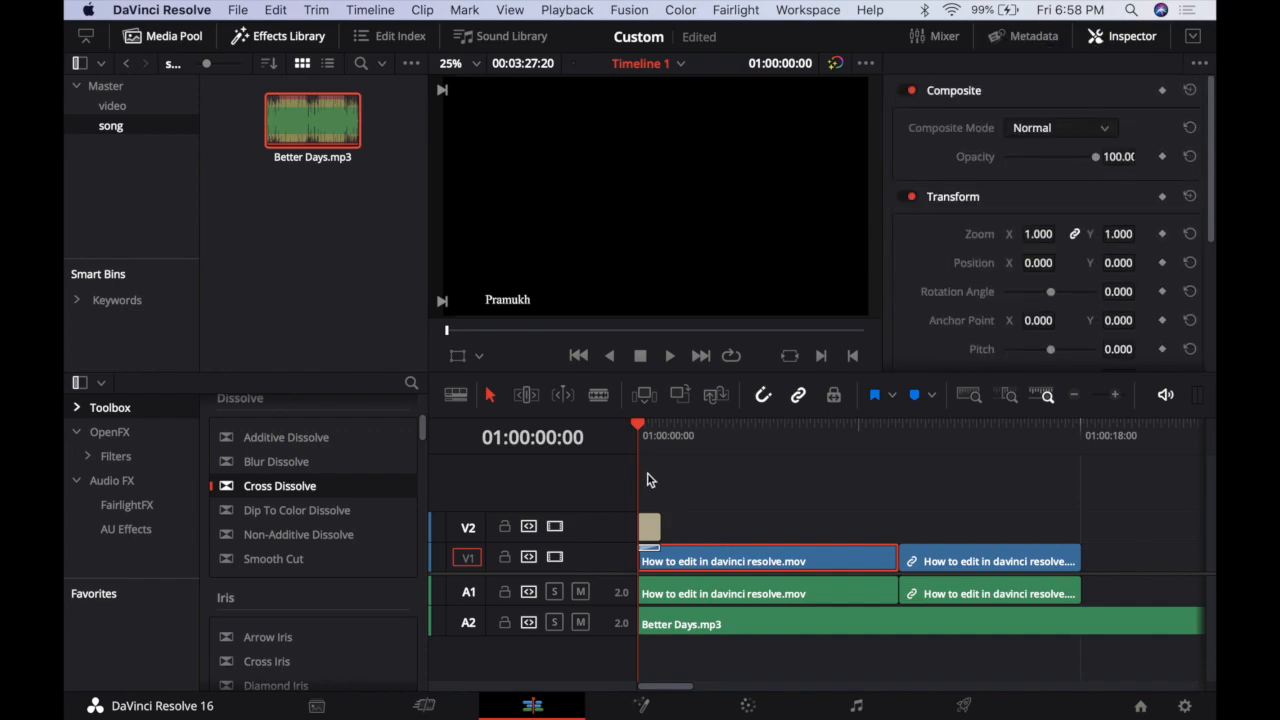
{"action": "left_click_drag", "start_coordinate": [641, 424], "coordinate": [686, 426]}
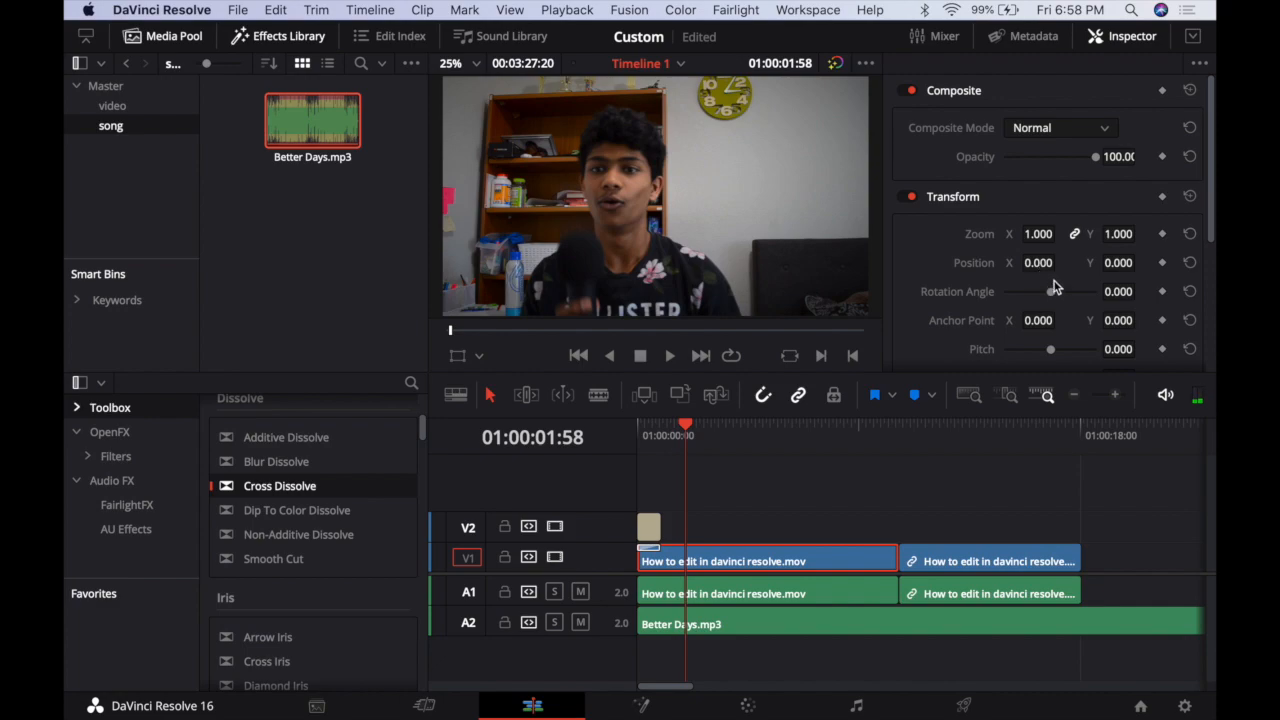
{"action": "left_click_drag", "start_coordinate": [1040, 229], "coordinate": [1084, 233]}
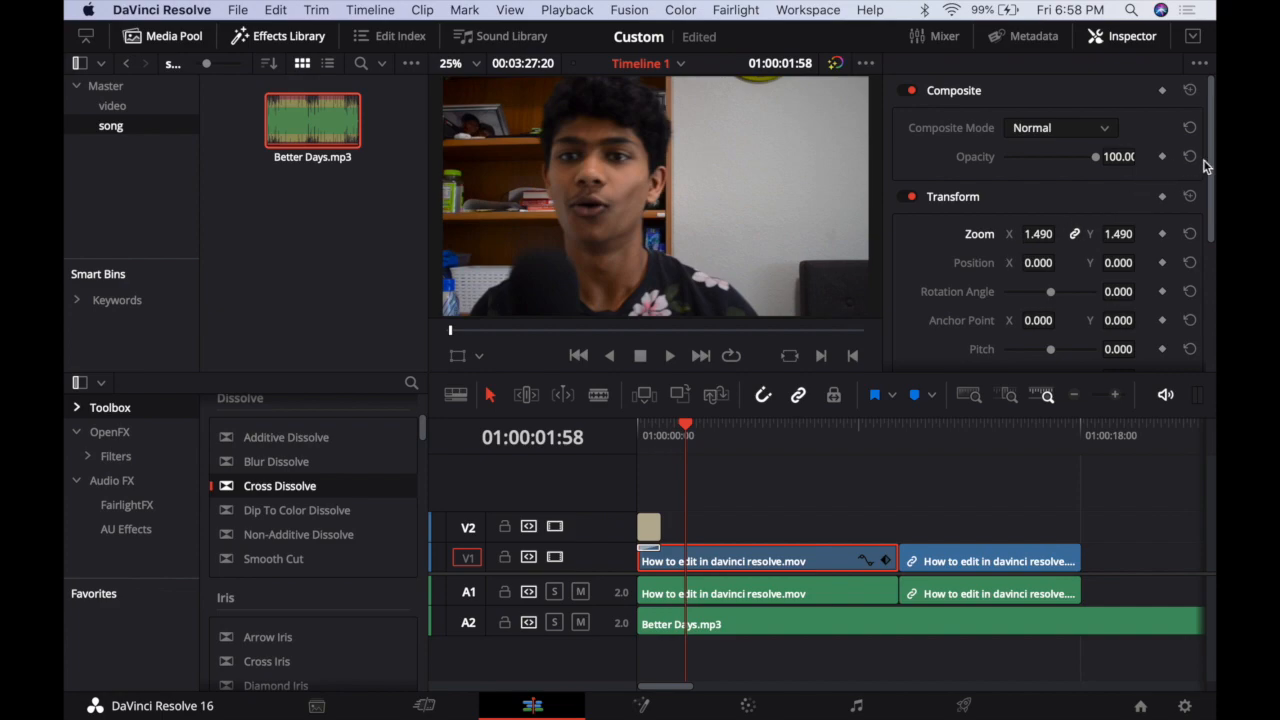
{"action": "left_click_drag", "start_coordinate": [1050, 291], "coordinate": [1101, 279]}
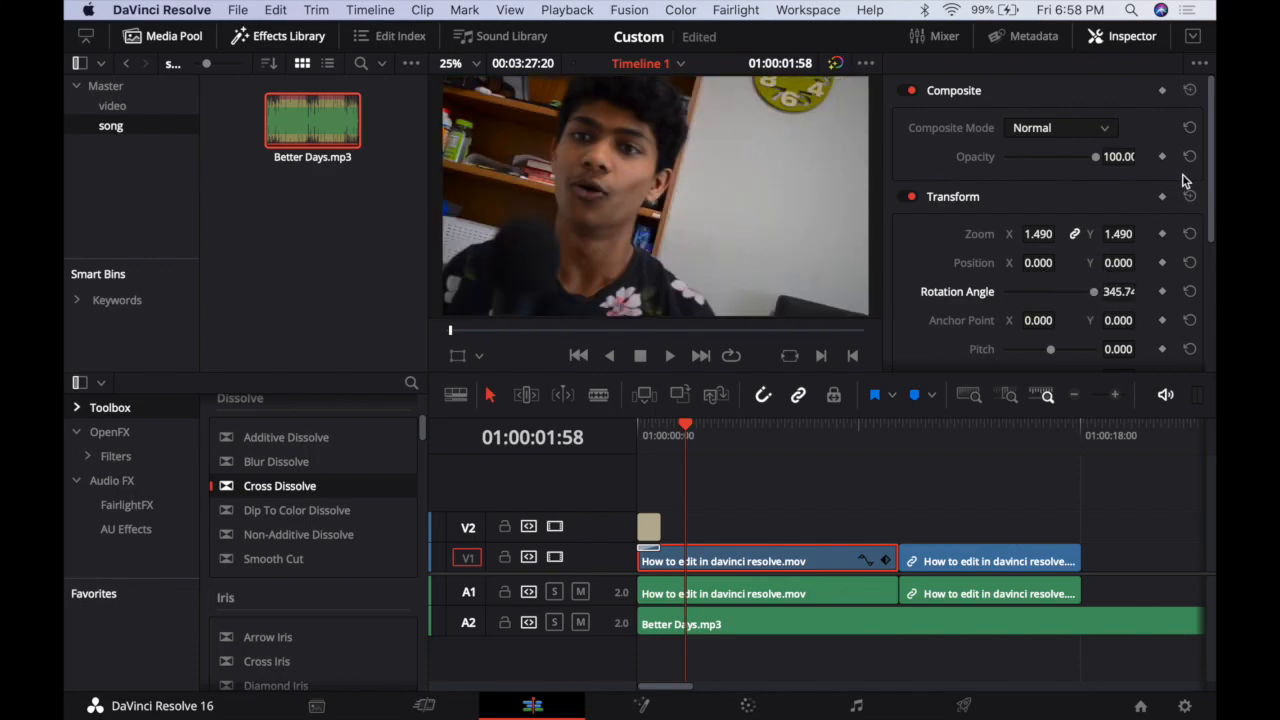
Set the first V1 clip's yaw to about 0.757 and play back the distorted picture
{"action": "left_click_drag", "start_coordinate": [1207, 188], "coordinate": [1207, 248]}
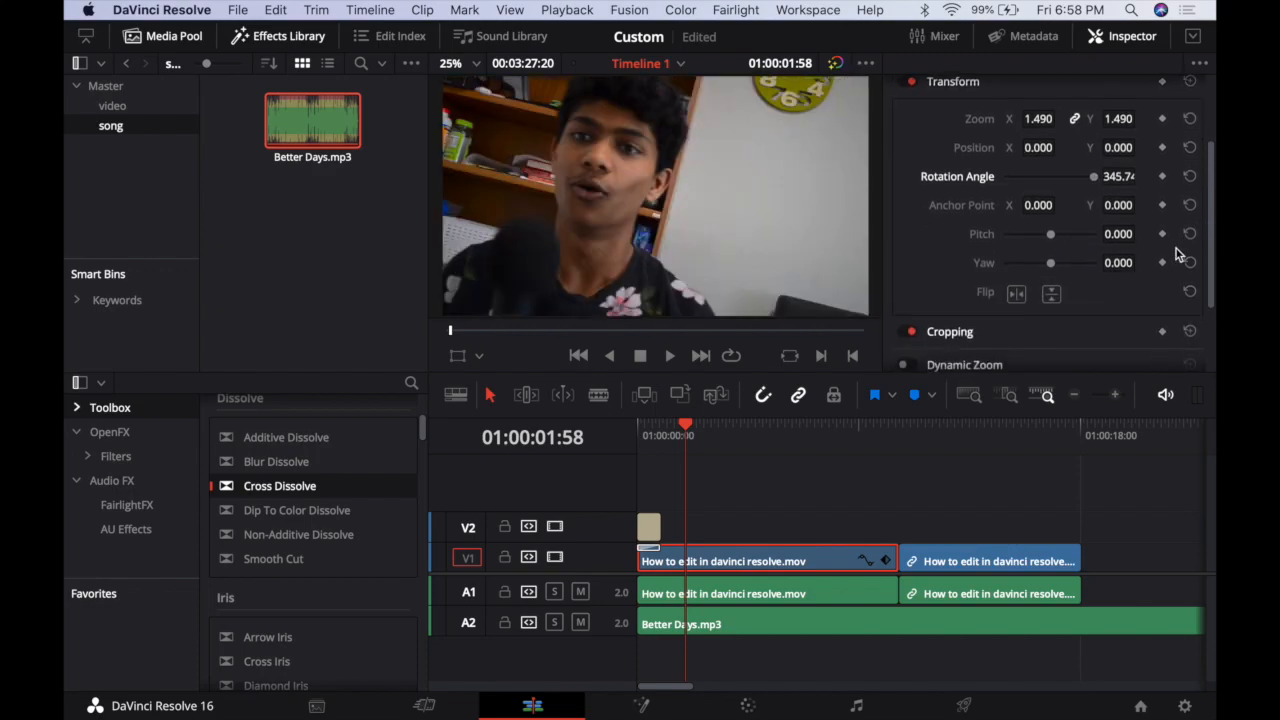
{"action": "mouse_move", "coordinate": [1048, 270]}
{"action": "left_mouse_down"}
{"action": "mouse_move", "coordinate": [1080, 270]}
{"action": "mouse_move", "coordinate": [1066, 269]}
{"action": "left_mouse_up"}
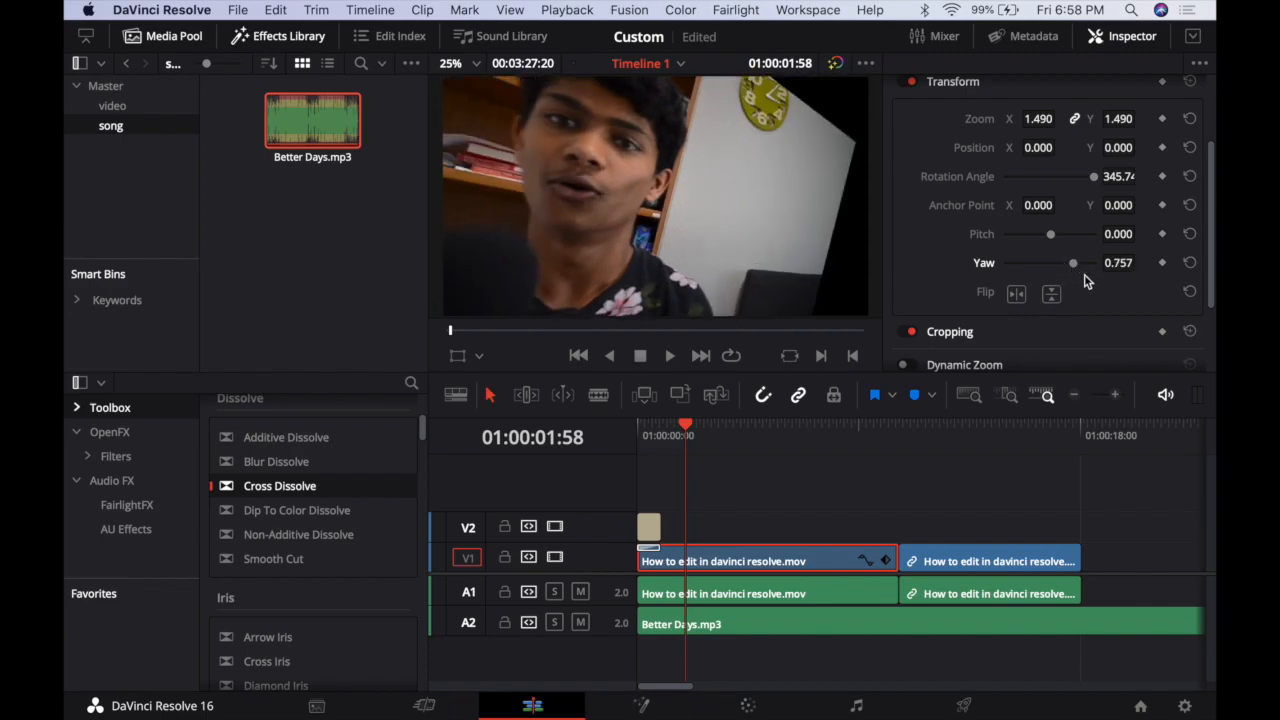
{"action": "key", "text": "space"}
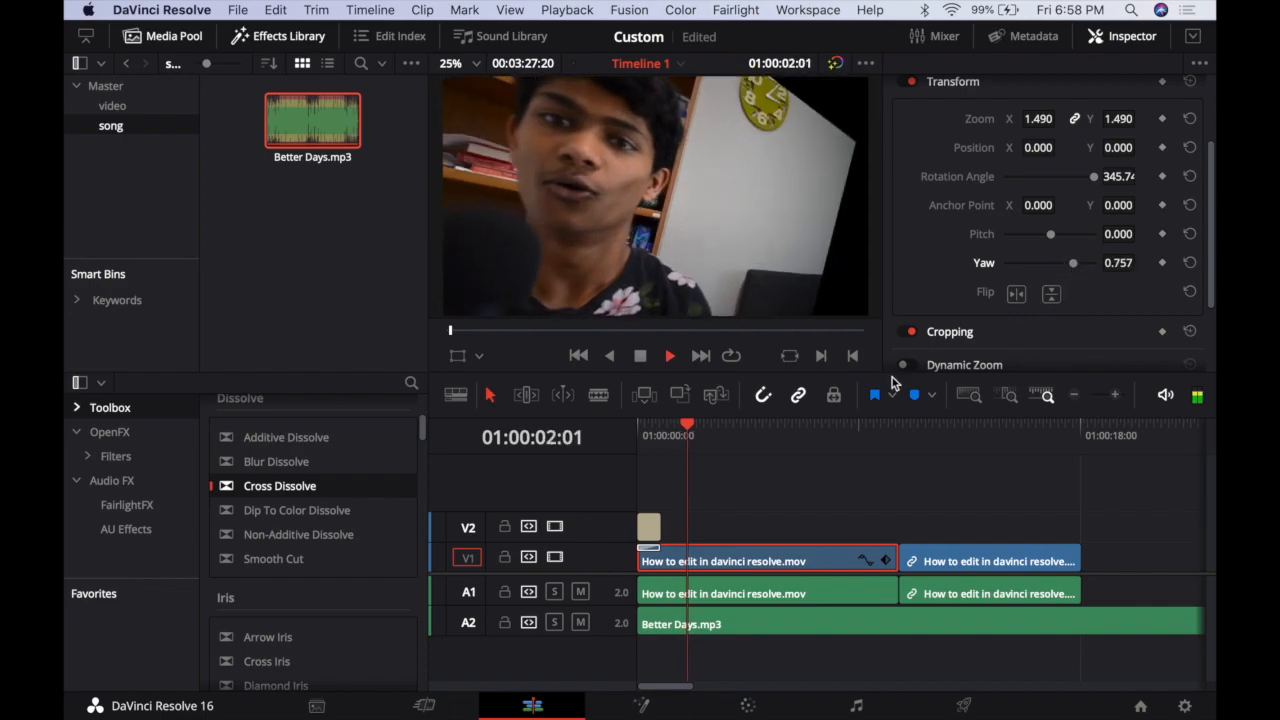
{"action": "left_click", "coordinate": [639, 361]}
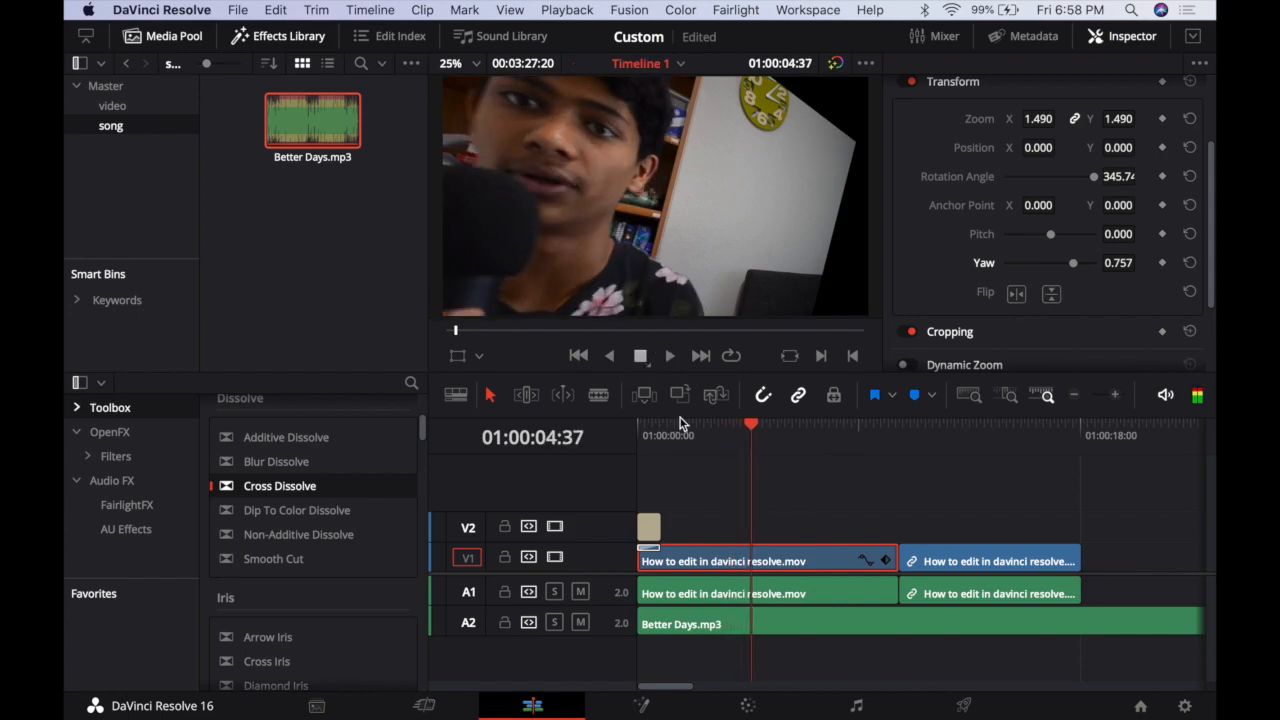
Play the timeline from its start to check the dissolve and the transformed clip
{"action": "left_click_drag", "start_coordinate": [645, 435], "coordinate": [648, 441]}
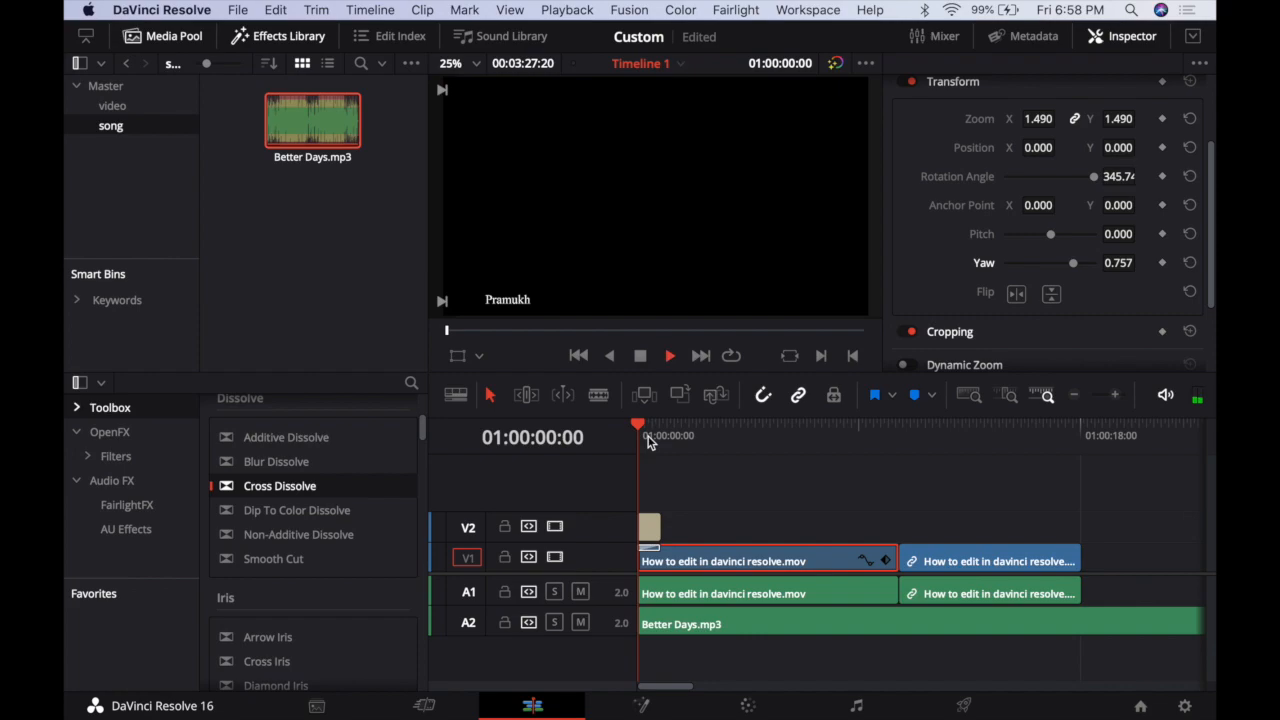
{"action": "key", "text": "space"}
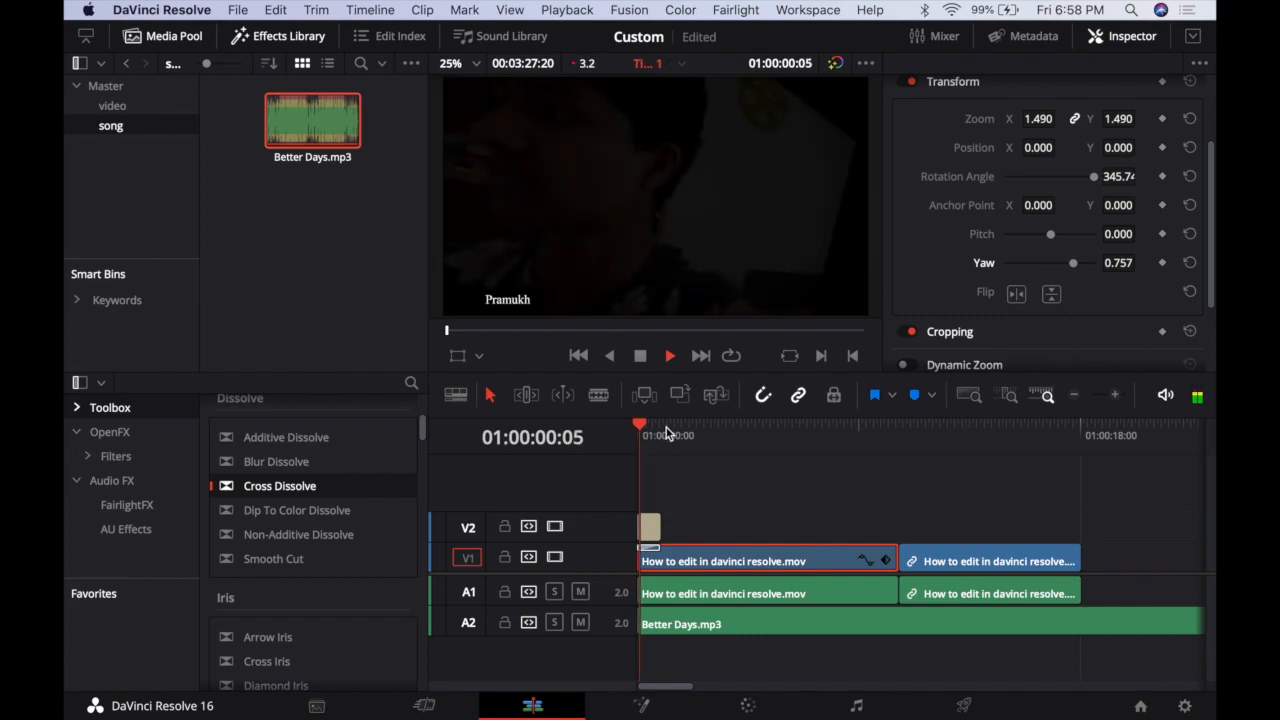
{"action": "left_click", "coordinate": [637, 366]}
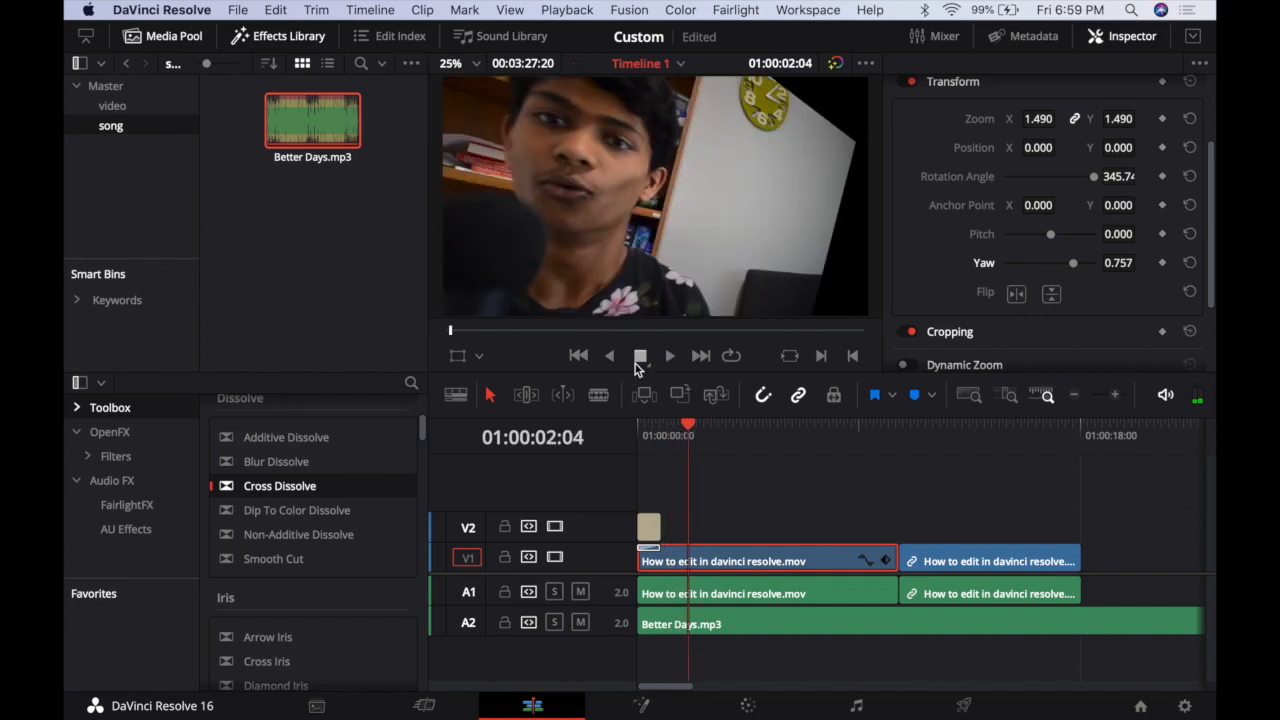
Lower the volume of the Better Days.mp3 clip on A2 to about -13.76, listening to playback to judge the level
{"action": "left_click", "coordinate": [760, 625]}
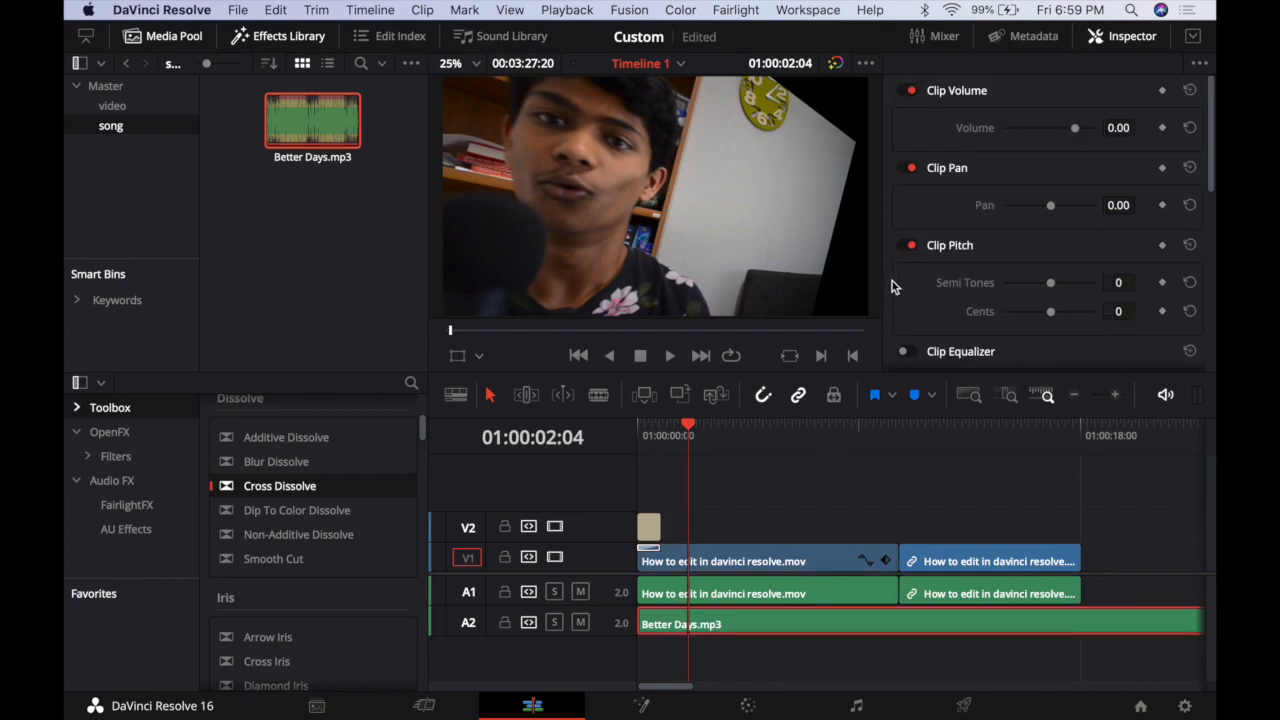
{"action": "left_click", "coordinate": [1100, 38]}
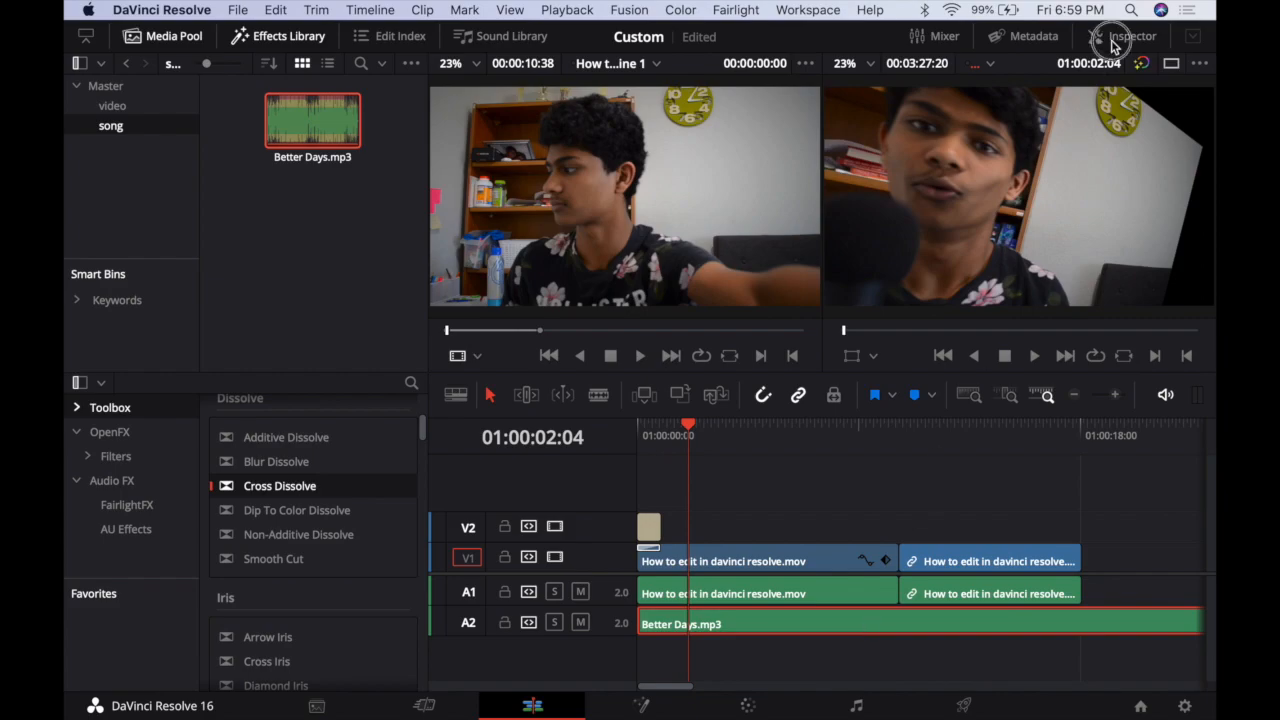
{"action": "left_click", "coordinate": [1112, 37]}
{"action": "left_click_drag", "start_coordinate": [1063, 131], "coordinate": [1045, 133]}
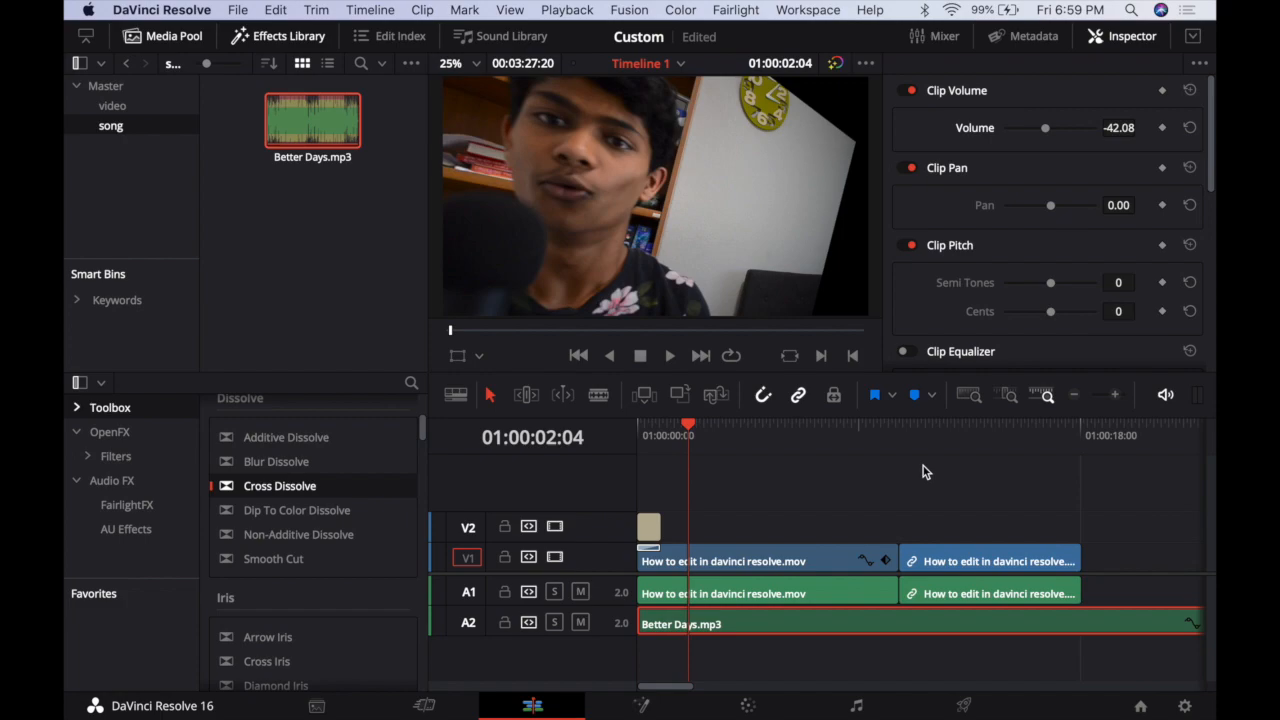
{"action": "key", "text": "space"}
{"action": "left_click_drag", "start_coordinate": [1048, 129], "coordinate": [1064, 128]}
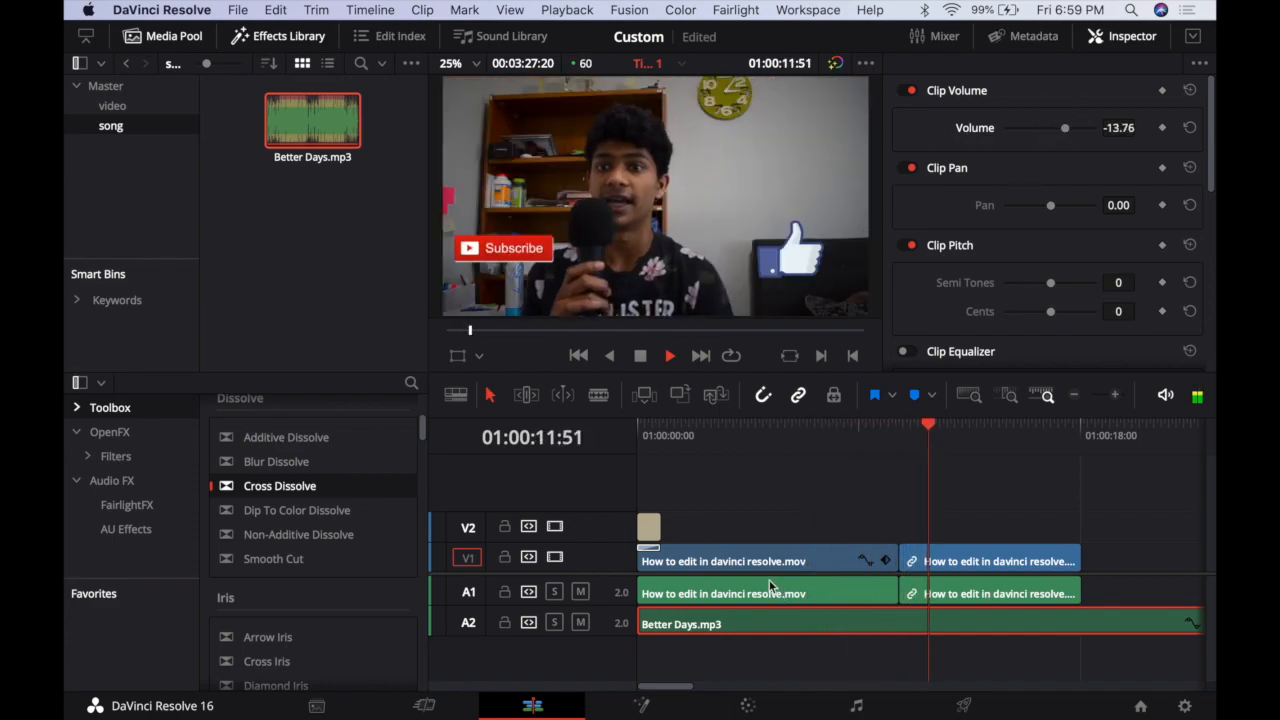
{"action": "left_click", "coordinate": [640, 357]}
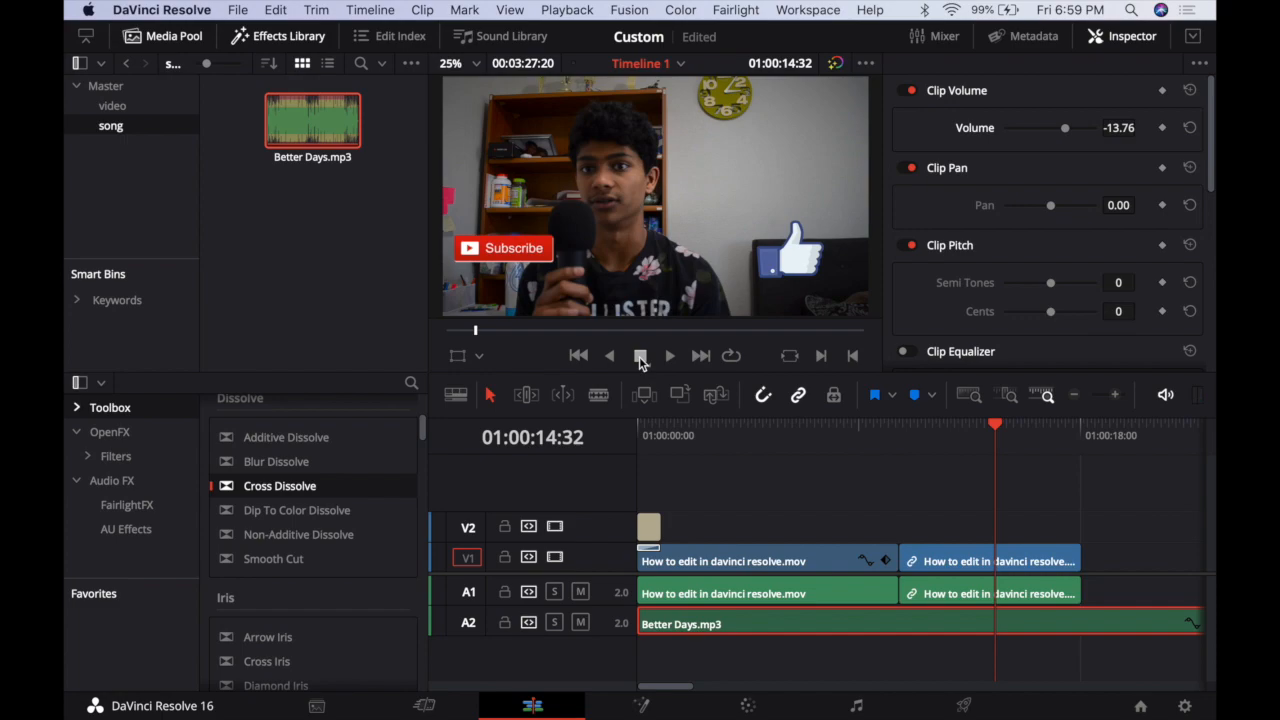
Move the playhead back over the first V1 clip and reset that clip's yaw to 0.000
{"action": "left_click_drag", "start_coordinate": [995, 440], "coordinate": [752, 446]}
{"action": "left_click", "coordinate": [709, 253]}
{"action": "left_click", "coordinate": [776, 553]}
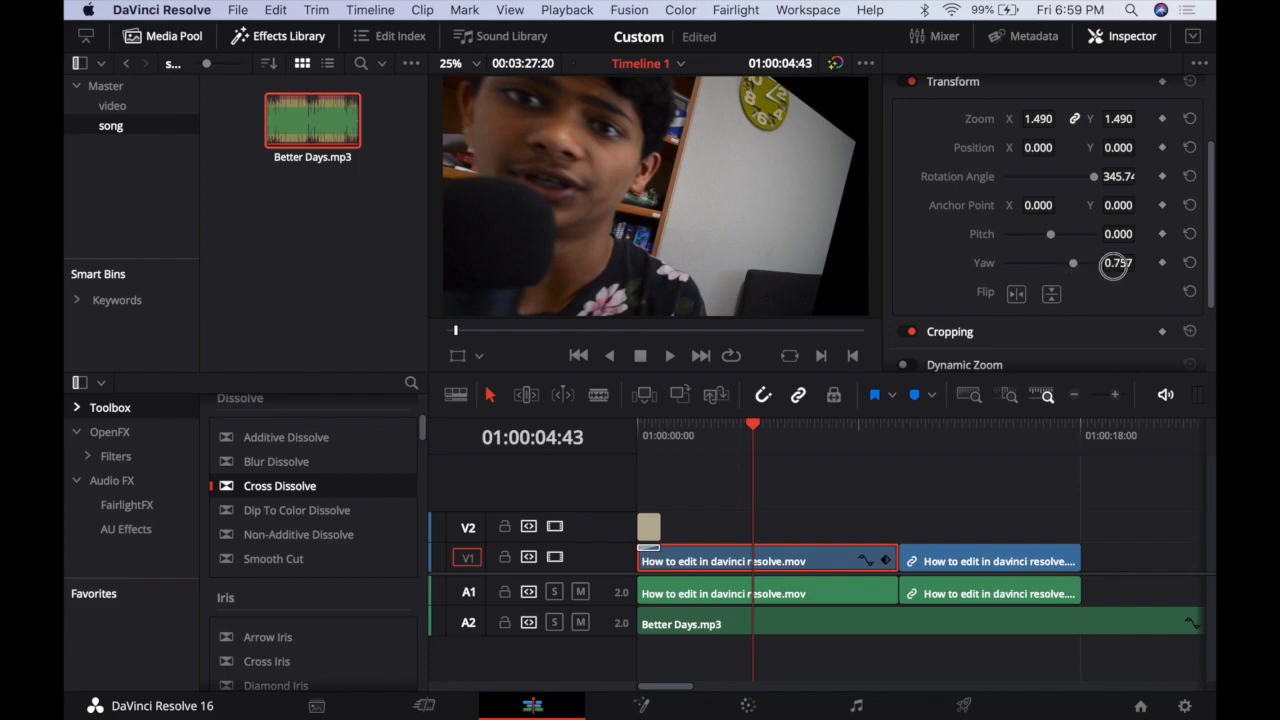
{"action": "left_click", "coordinate": [1130, 263]}
{"action": "key", "text": "BackSpace"}
{"action": "key", "text": "Return"}
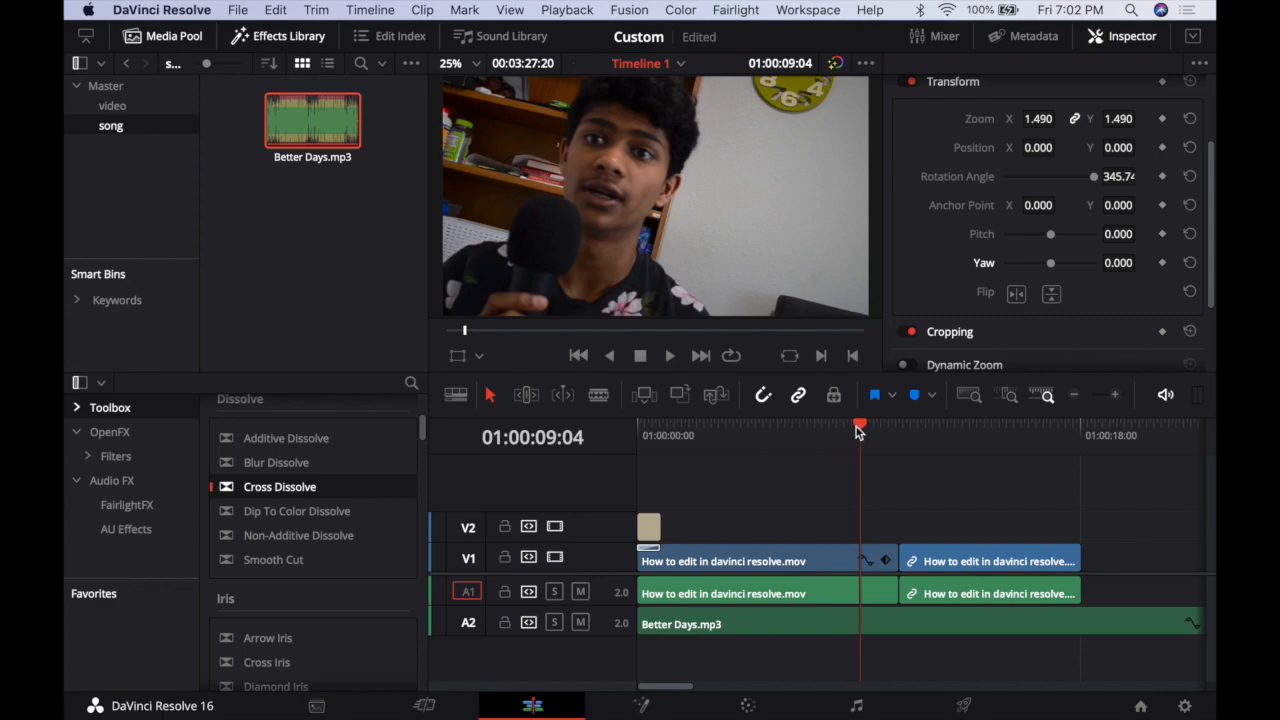
Go to the end of the song on A2 and trim Better Days.mp3 back to where the video clips end
{"action": "left_click_drag", "start_coordinate": [858, 430], "coordinate": [1208, 451]}
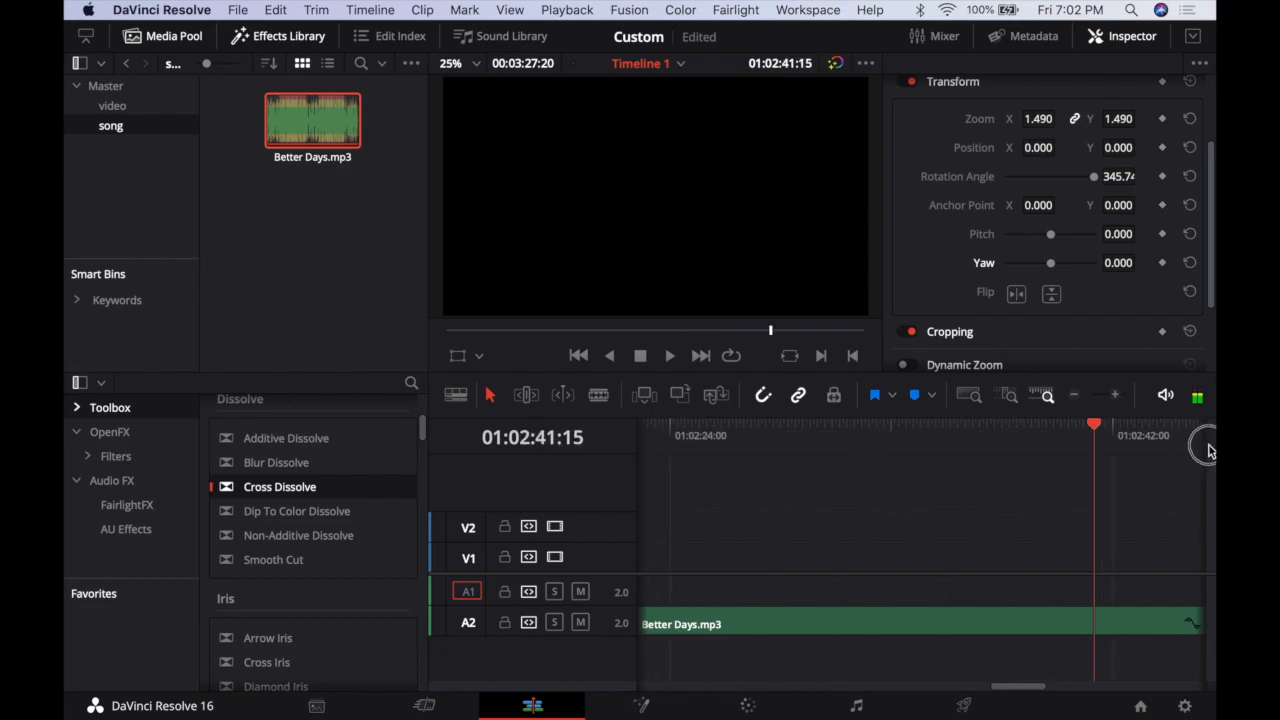
{"action": "left_click_drag", "start_coordinate": [1093, 437], "coordinate": [903, 509]}
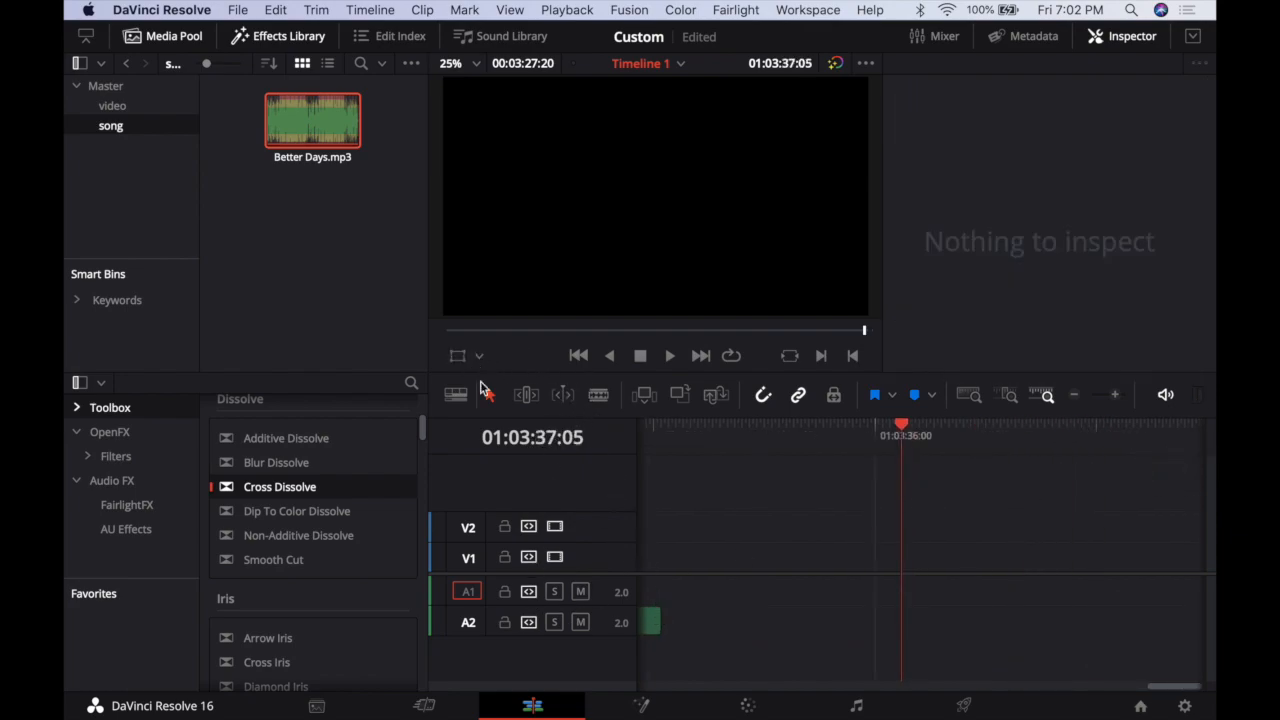
{"action": "left_click_drag", "start_coordinate": [654, 617], "coordinate": [1082, 630]}
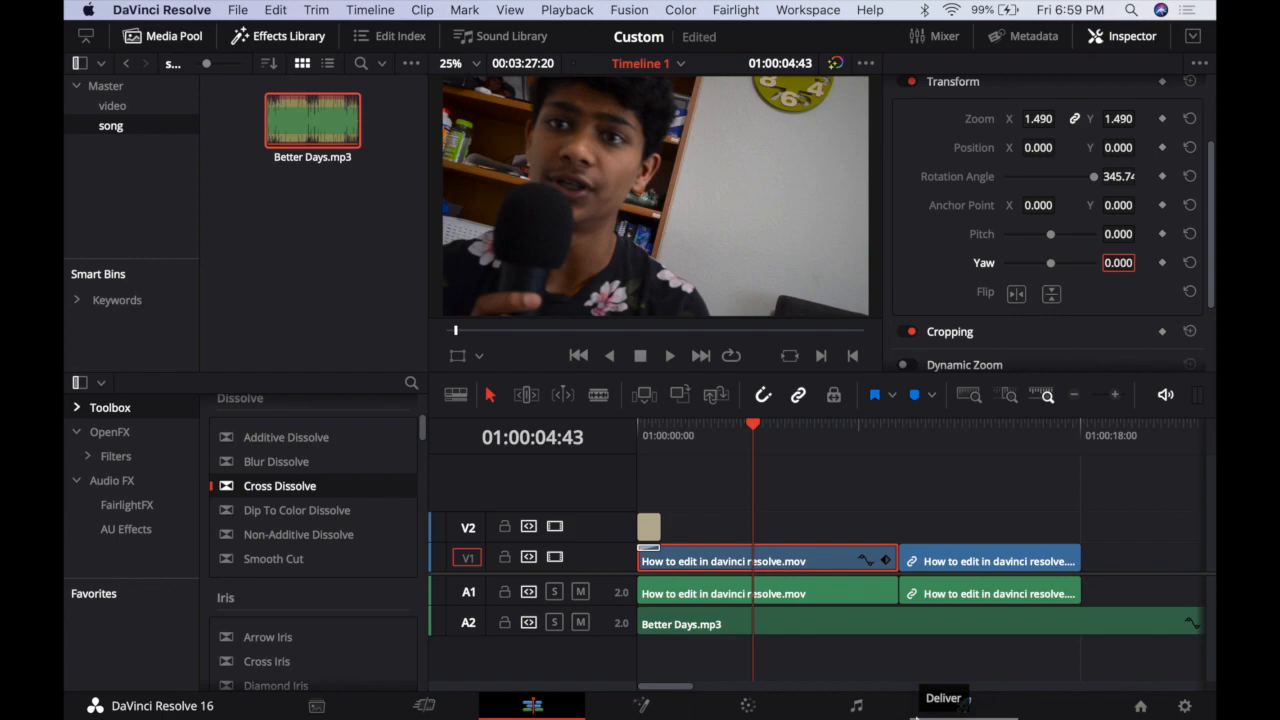
Go to the Deliver page, choose the YouTube 1080p render preset and set the filename to Custom
{"action": "left_click", "coordinate": [940, 710]}
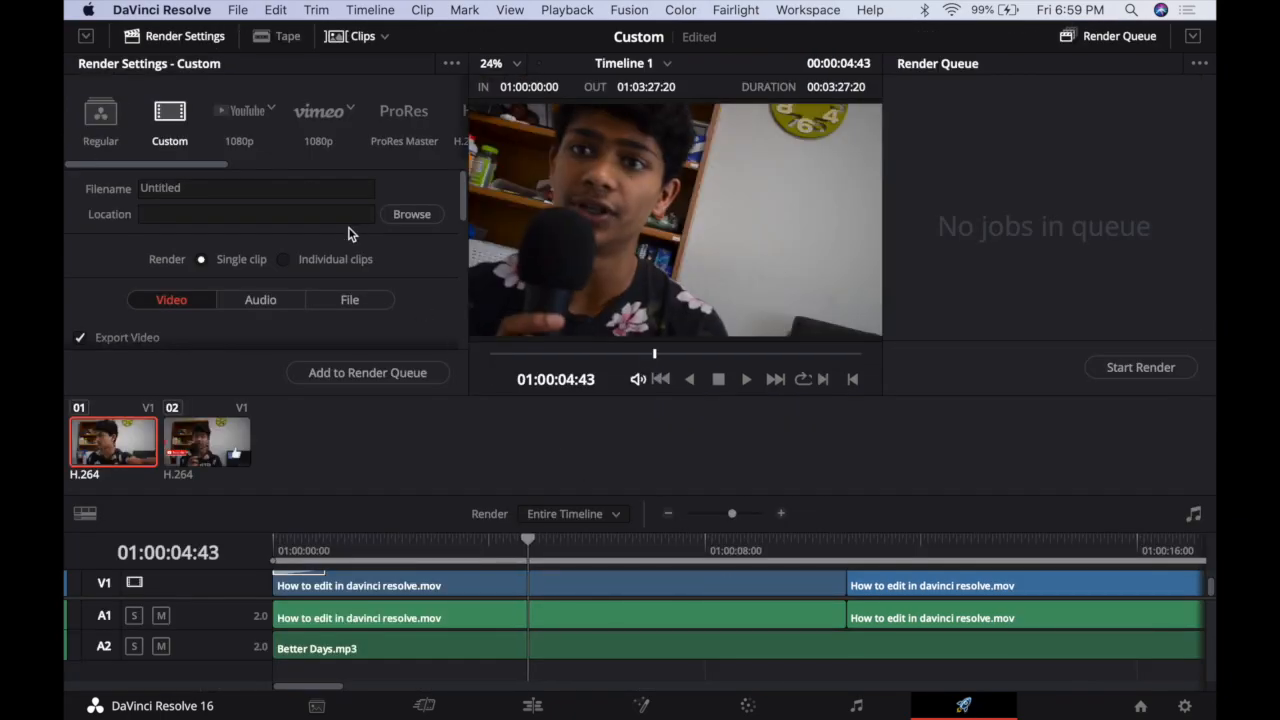
{"action": "left_click", "coordinate": [240, 115]}
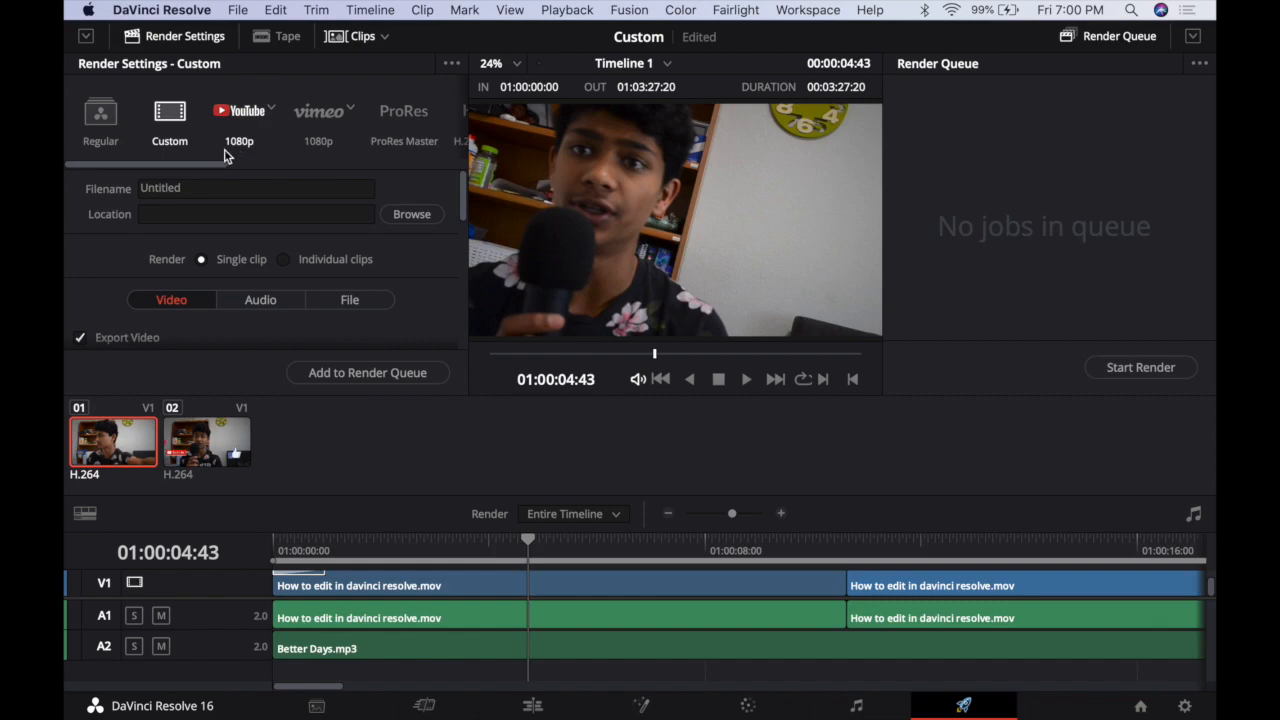
{"action": "left_click", "coordinate": [153, 190]}
{"action": "double_click", "coordinate": [153, 190]}
{"action": "key", "text": "BackSpace"}
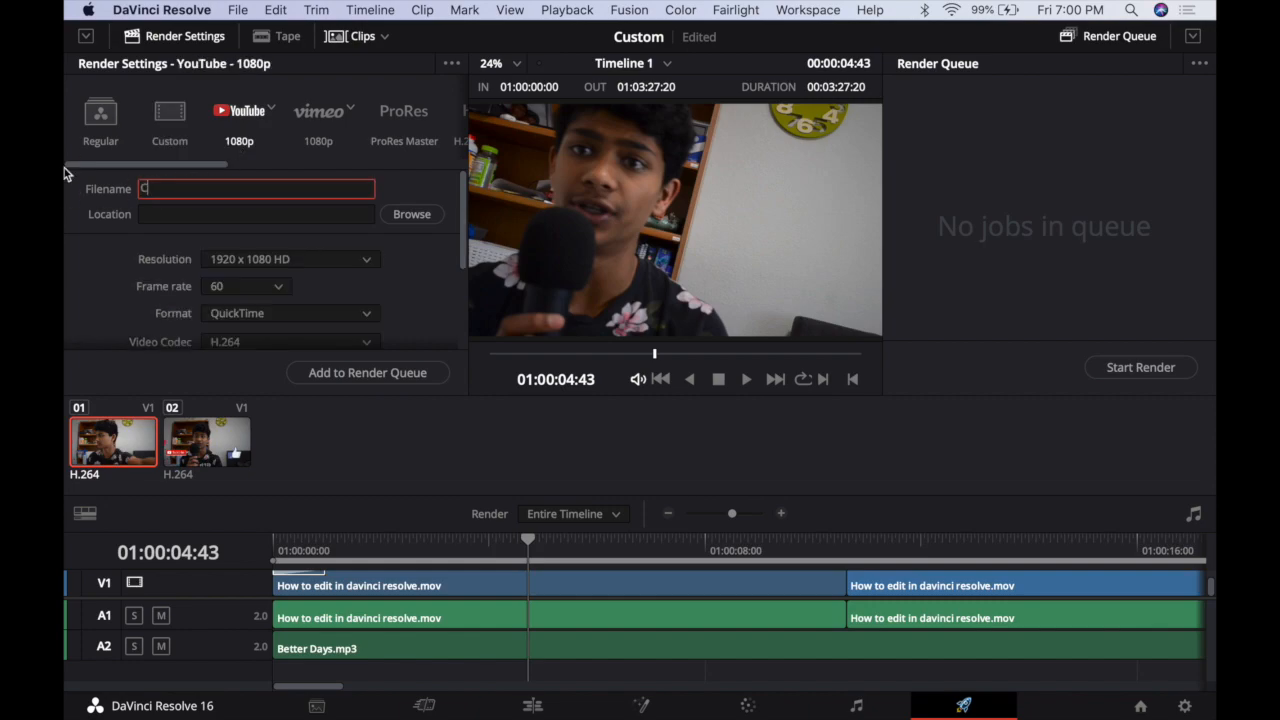
{"action": "type", "text": "Custom"}
Set the render destination to the music folder and save the output file as custom
{"action": "left_click_drag", "start_coordinate": [462, 202], "coordinate": [463, 212]}
{"action": "left_click", "coordinate": [410, 205]}
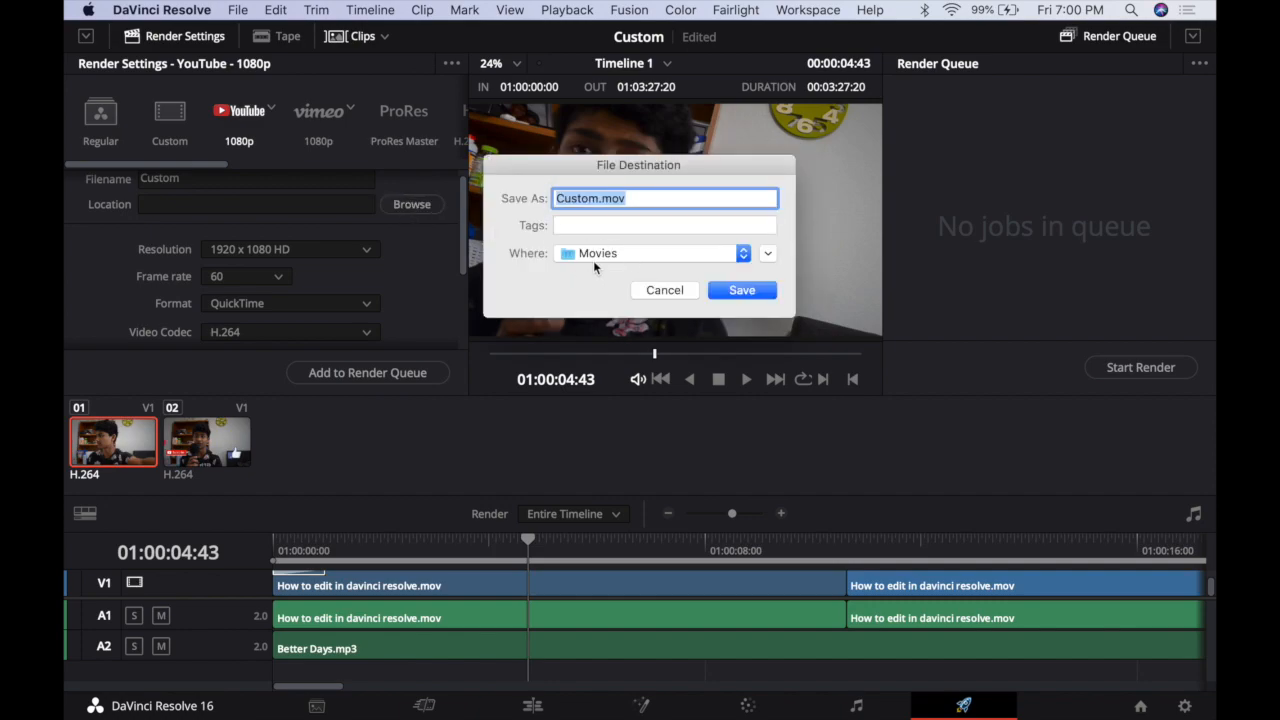
{"action": "left_click", "coordinate": [594, 258]}
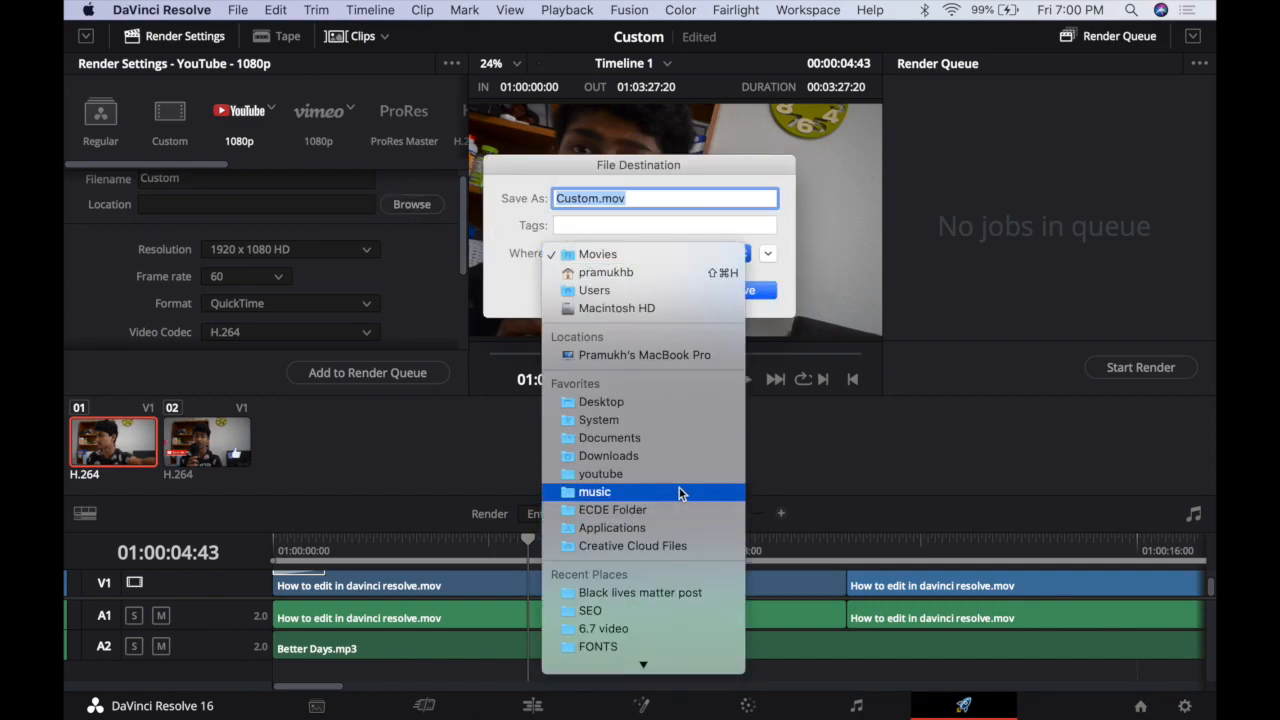
{"action": "left_click", "coordinate": [679, 492]}
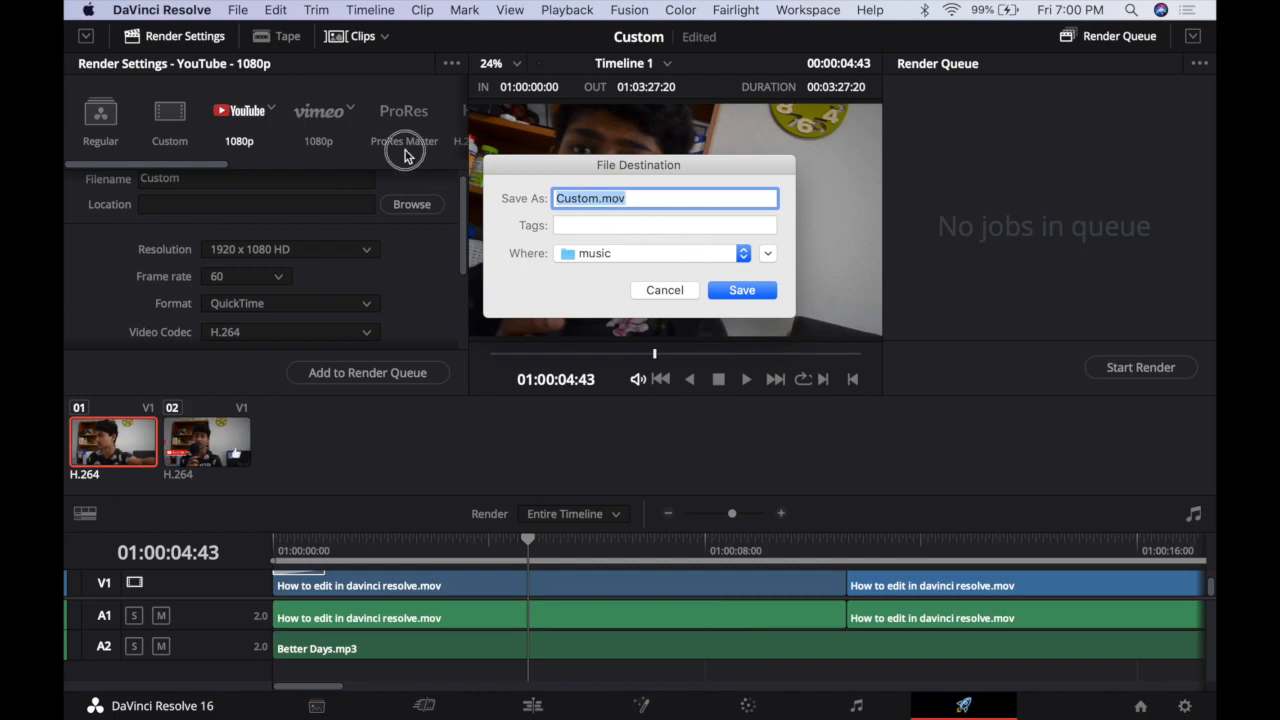
{"action": "key", "text": "BackSpace"}
{"action": "type", "text": "S"}
{"action": "key", "text": "BackSpace"}
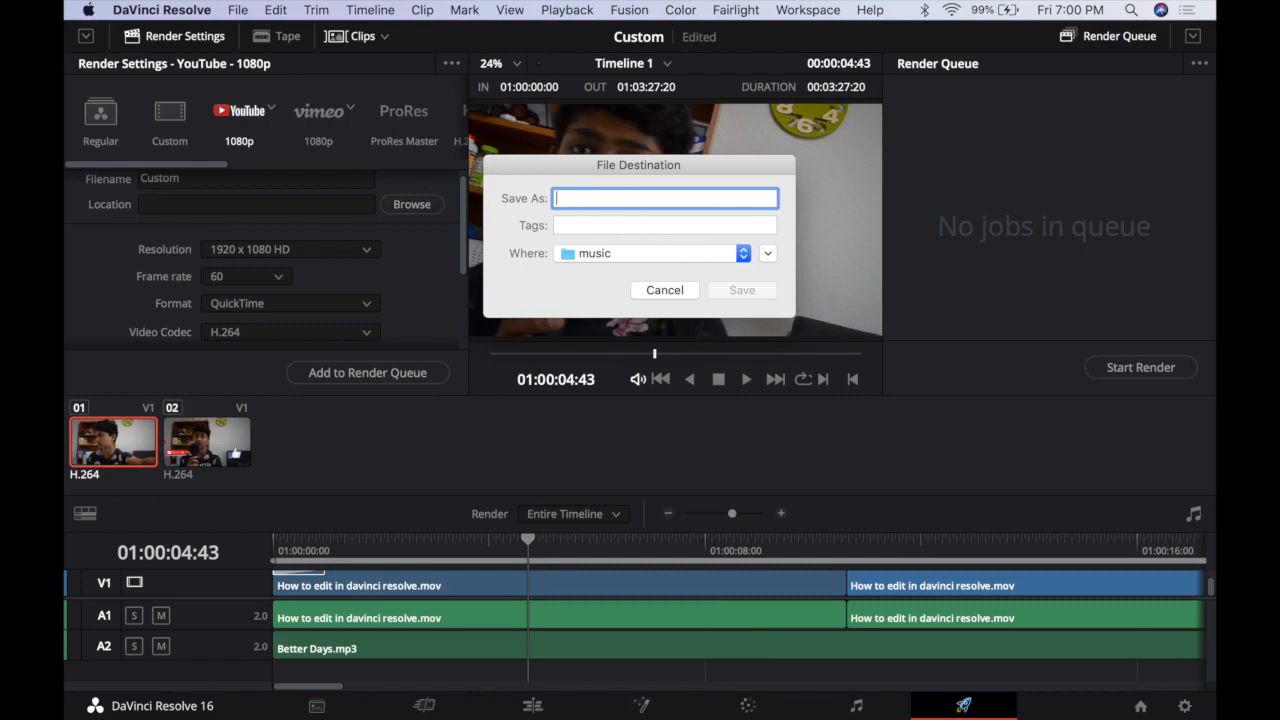
{"action": "type", "text": "ci"}
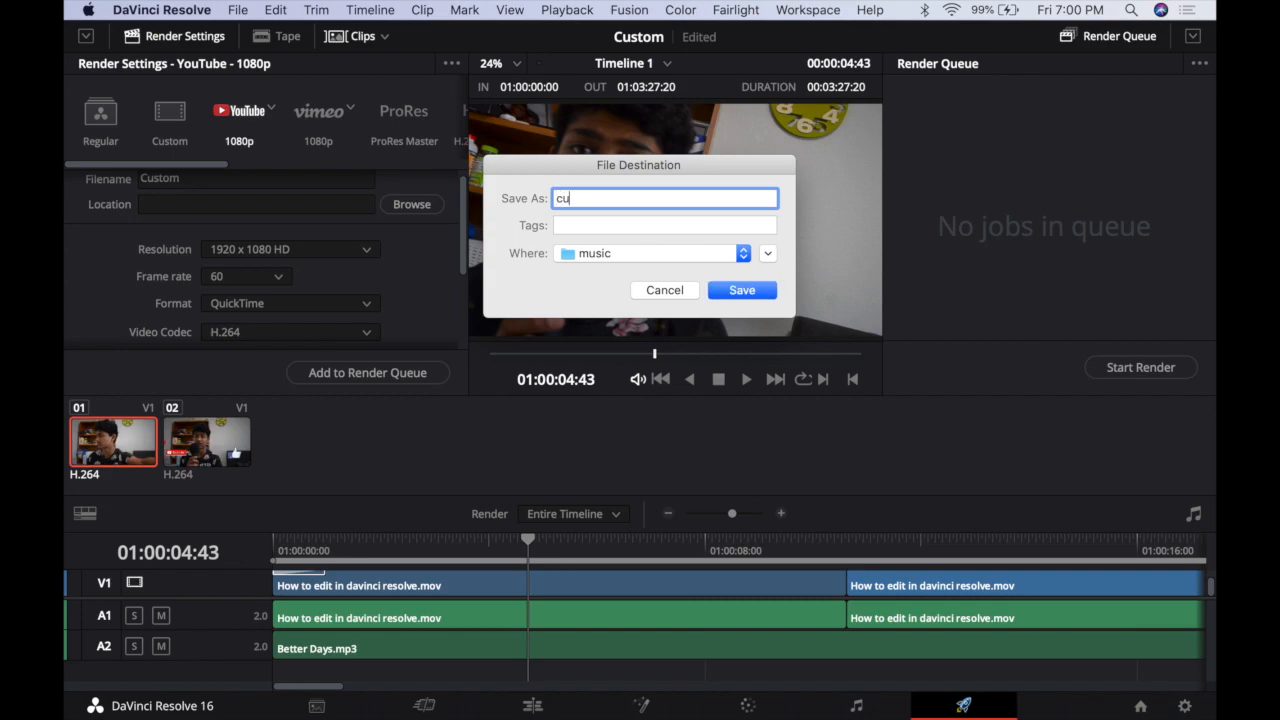
{"action": "left_click", "coordinate": [755, 293]}
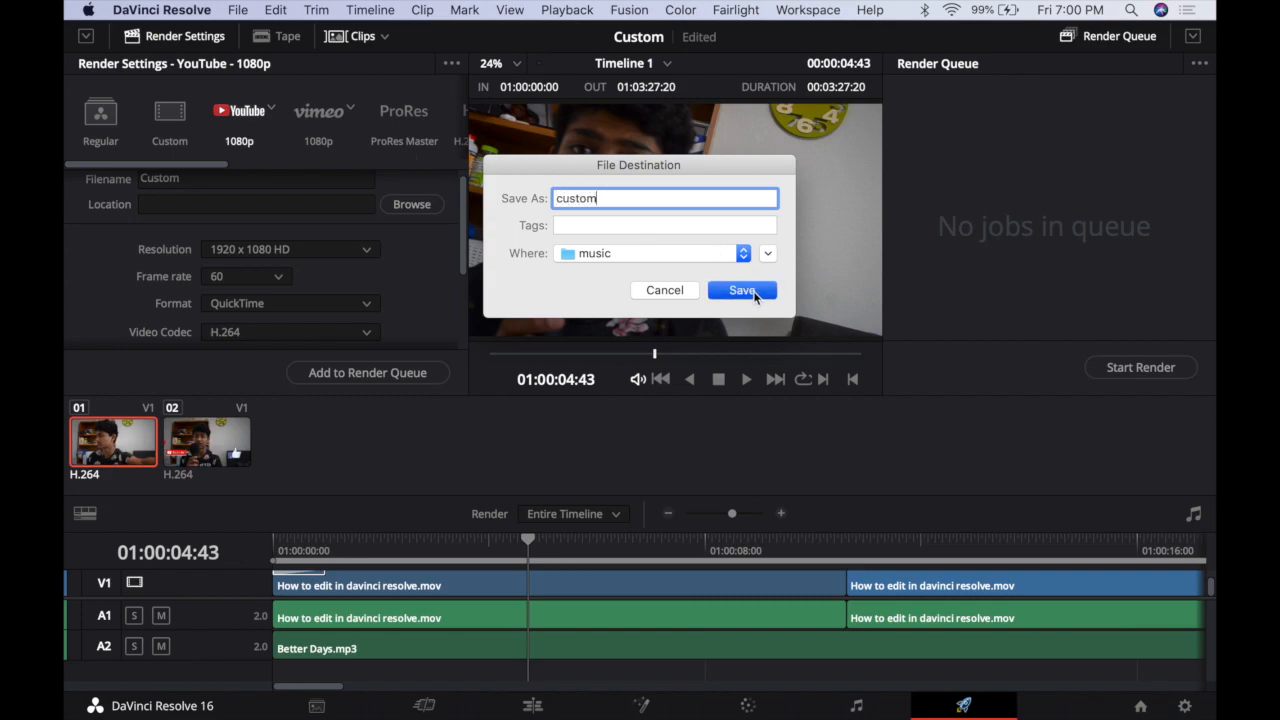
Choose H.264 as the video codec in the render settings
{"action": "mouse_move", "coordinate": [465, 237]}
{"action": "left_mouse_down"}
{"action": "mouse_move", "coordinate": [449, 337]}
{"action": "mouse_move", "coordinate": [432, 258]}
{"action": "mouse_move", "coordinate": [426, 281]}
{"action": "mouse_move", "coordinate": [371, 277]}
{"action": "left_mouse_up"}
{"action": "left_click", "coordinate": [227, 240]}
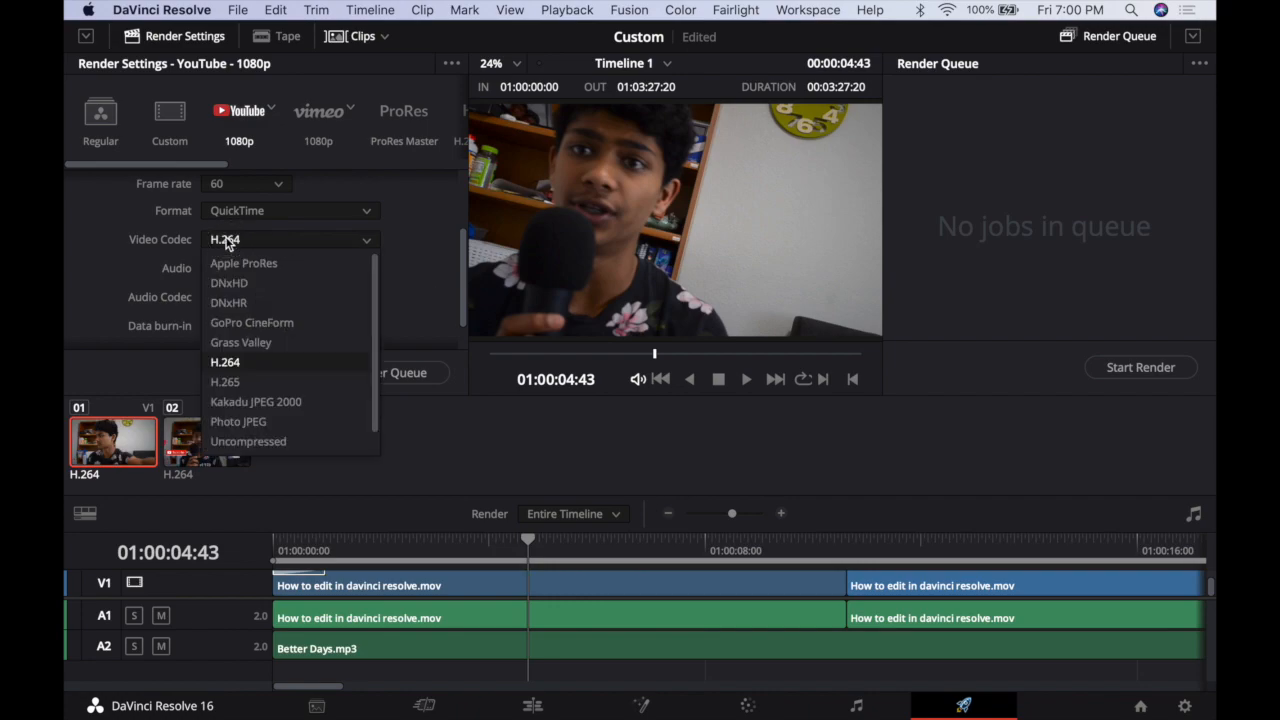
{"action": "left_click", "coordinate": [238, 362]}
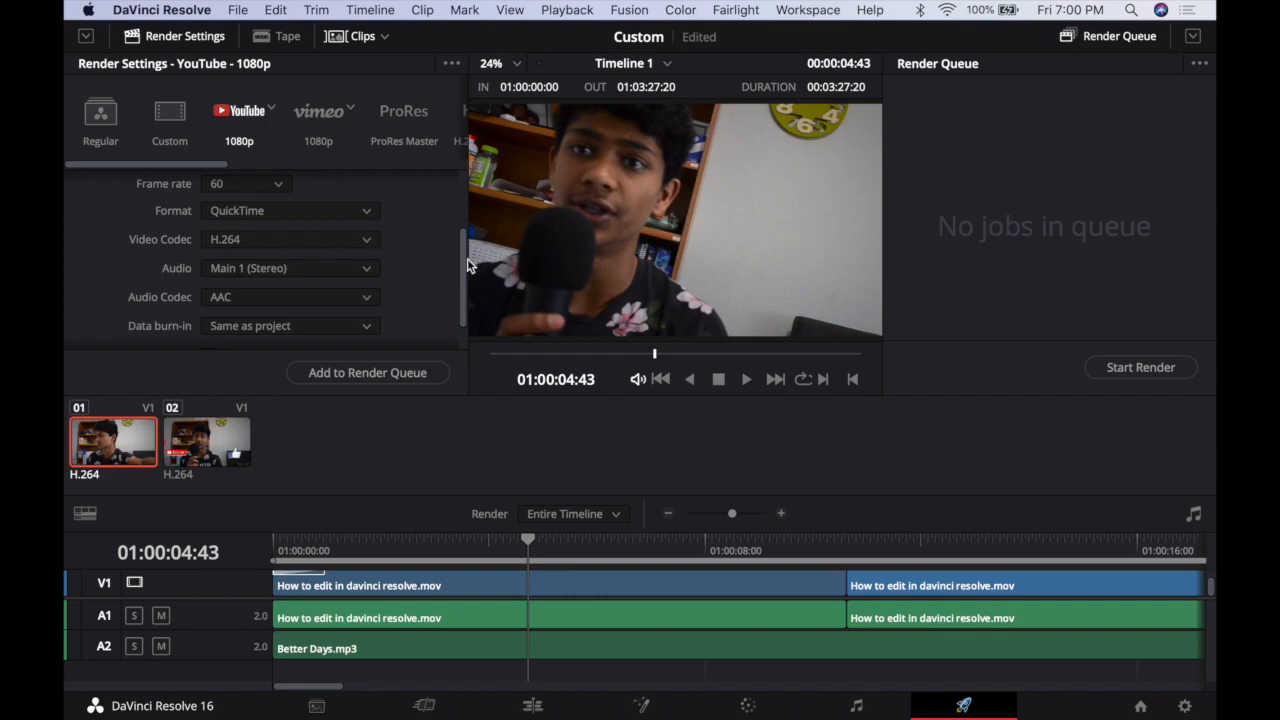
Add the timeline to the render queue and start rendering the job
{"action": "left_click_drag", "start_coordinate": [464, 272], "coordinate": [465, 320]}
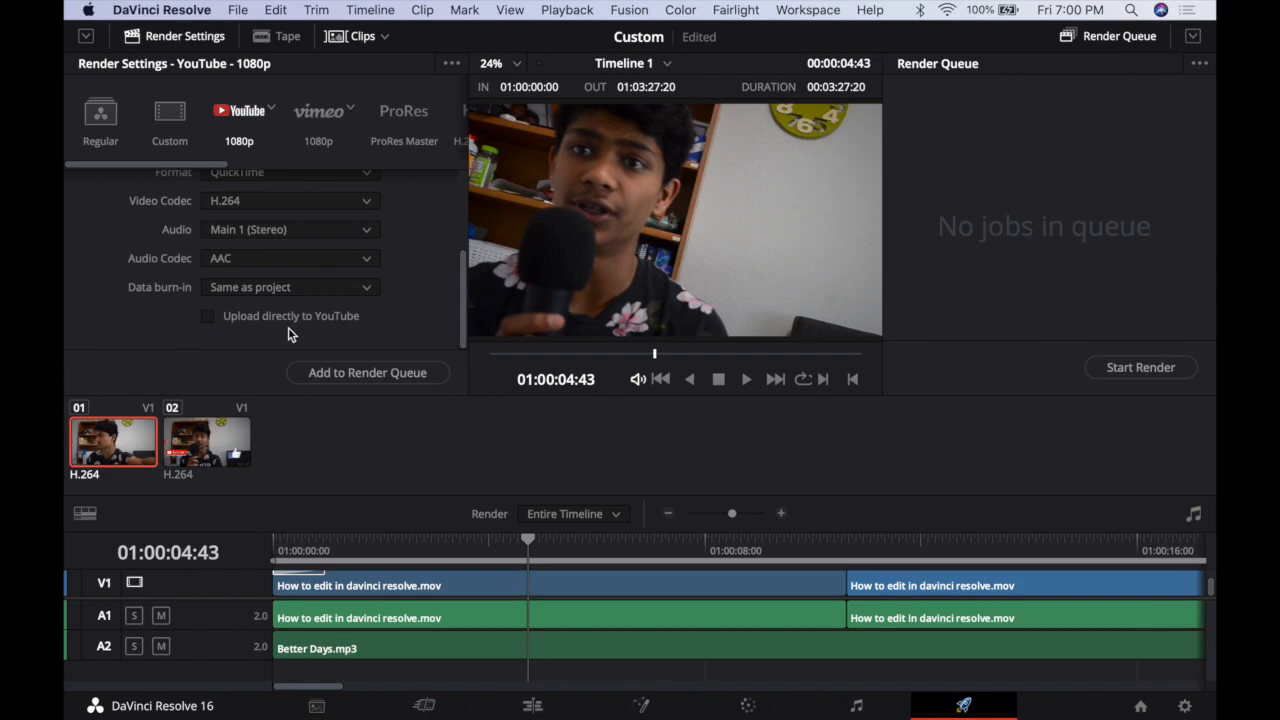
{"action": "left_click", "coordinate": [329, 375]}
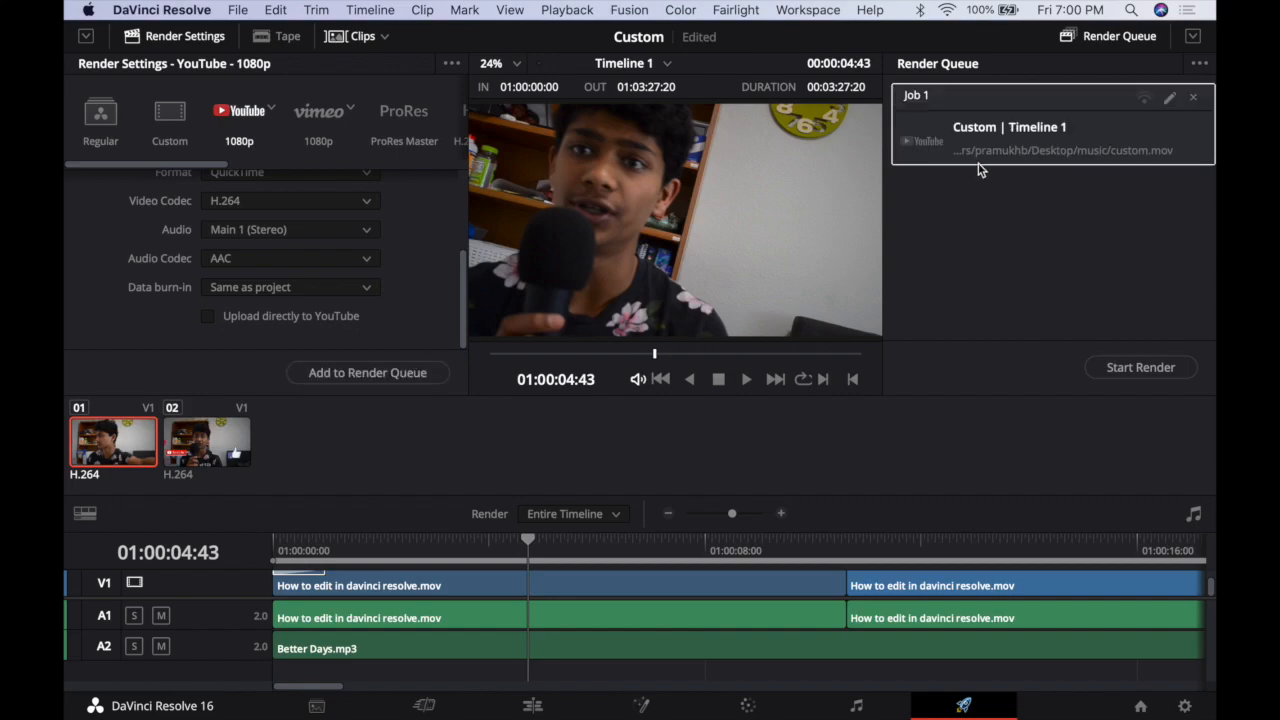
{"action": "left_click", "coordinate": [1141, 368]}
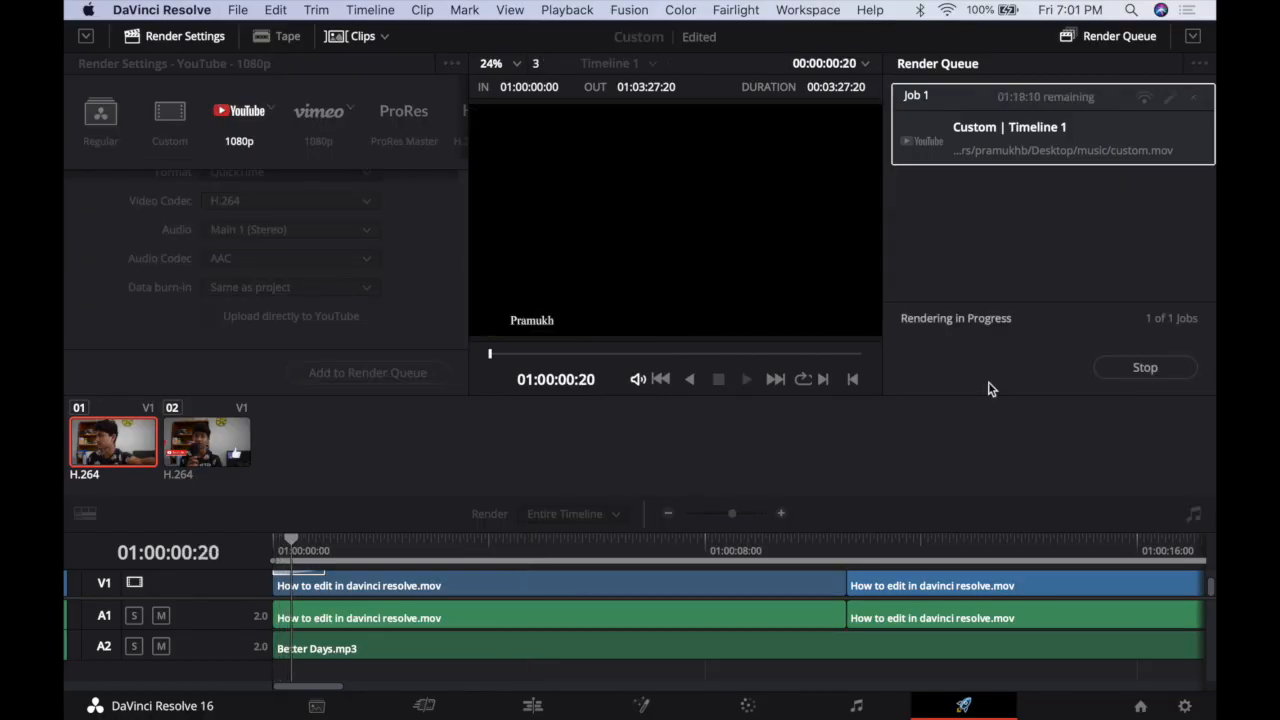